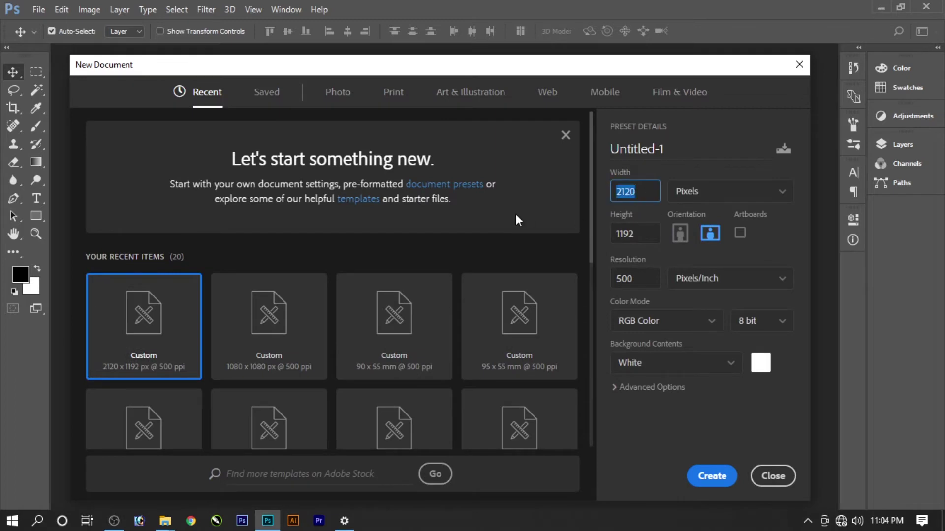
Create the blank white RGB document at 2120 × 1192 px and 500 ppi.
key("Tab")
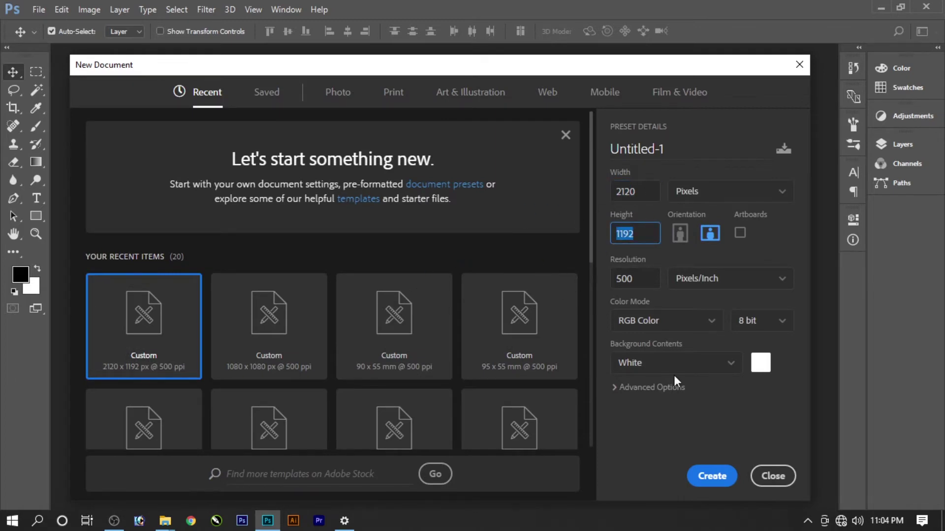
left_click(715, 480)
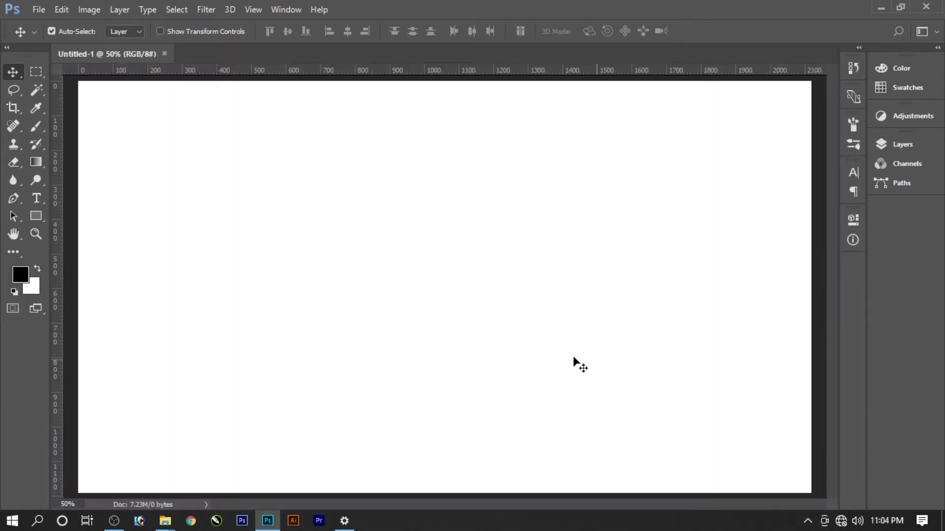
Draw a 2120 × 350 px rectangle with the Rectangle tool.
left_click(42, 219)
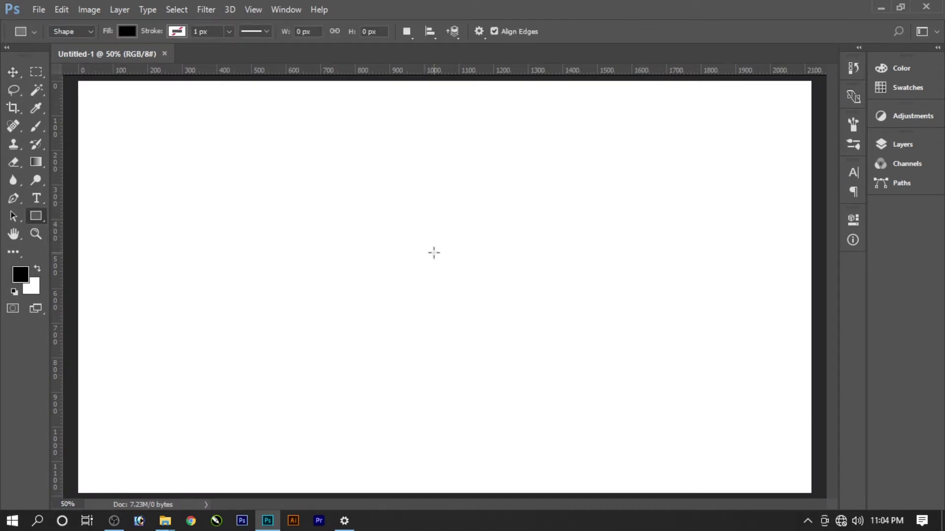
left_click(433, 253)
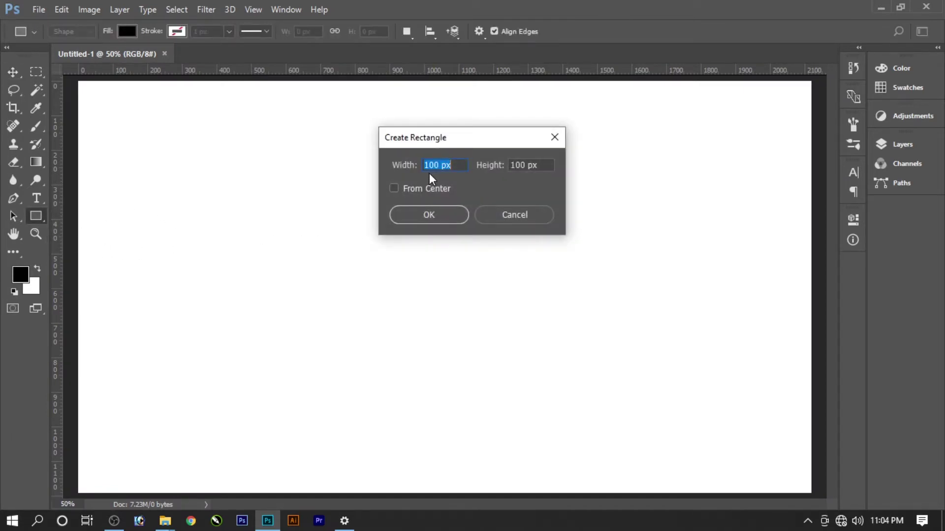
type("2")
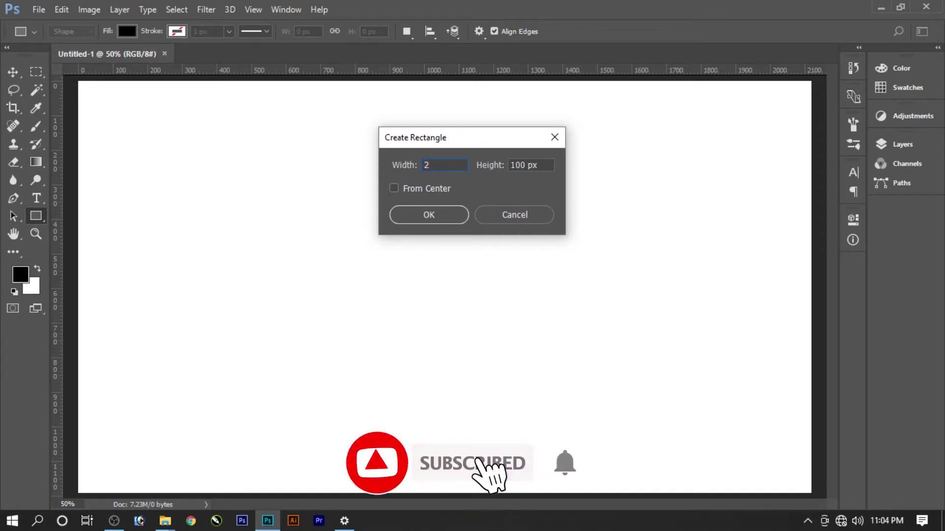
type("120")
key("Tab")
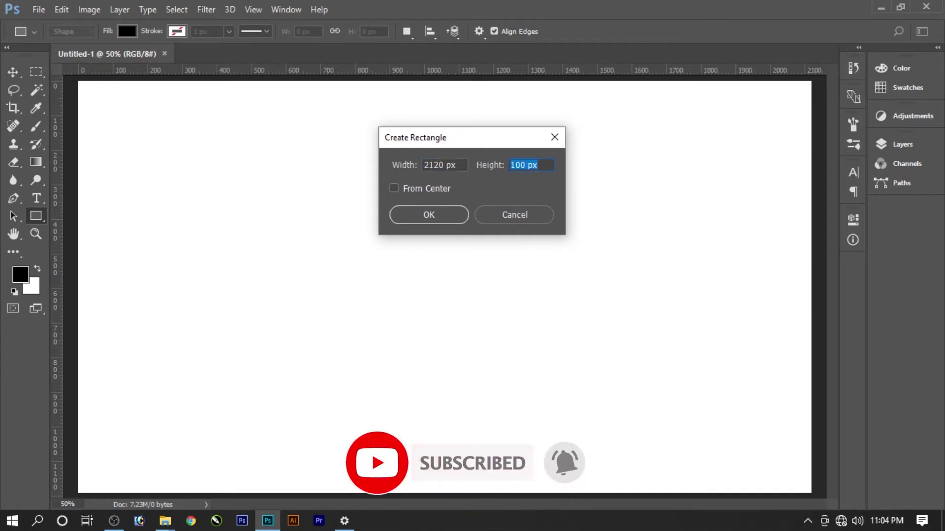
type("350")
key("Return")
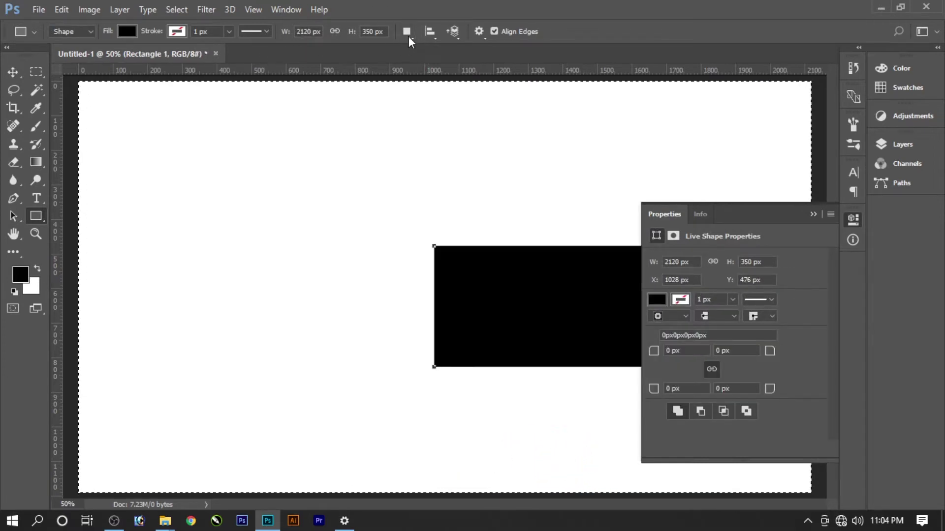
Fill the rectangle green and align it to the canvas's left edge and vertical centre.
left_click(130, 32)
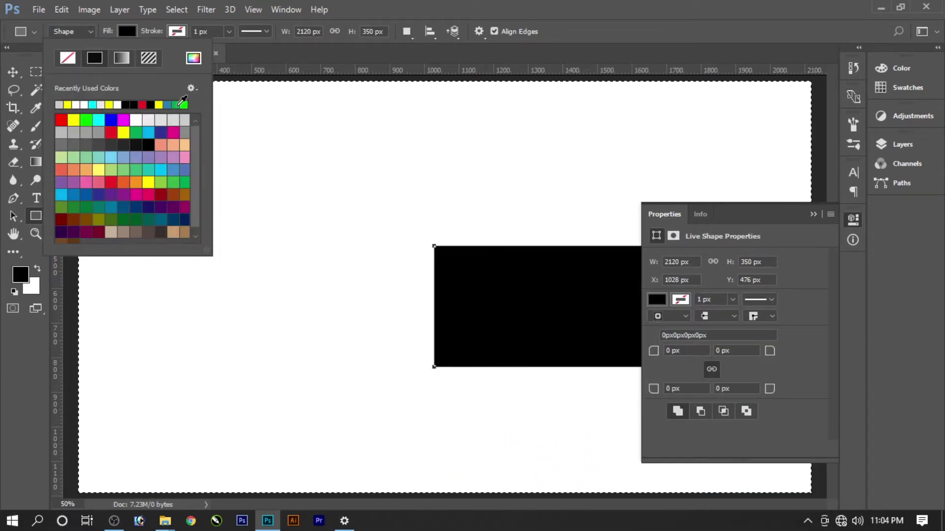
left_click(175, 104)
left_click(221, 58)
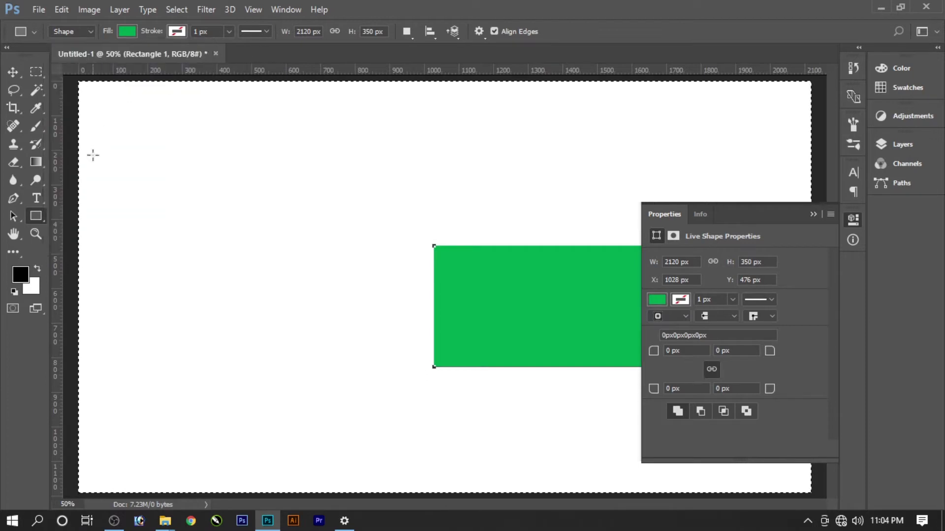
left_click(14, 73)
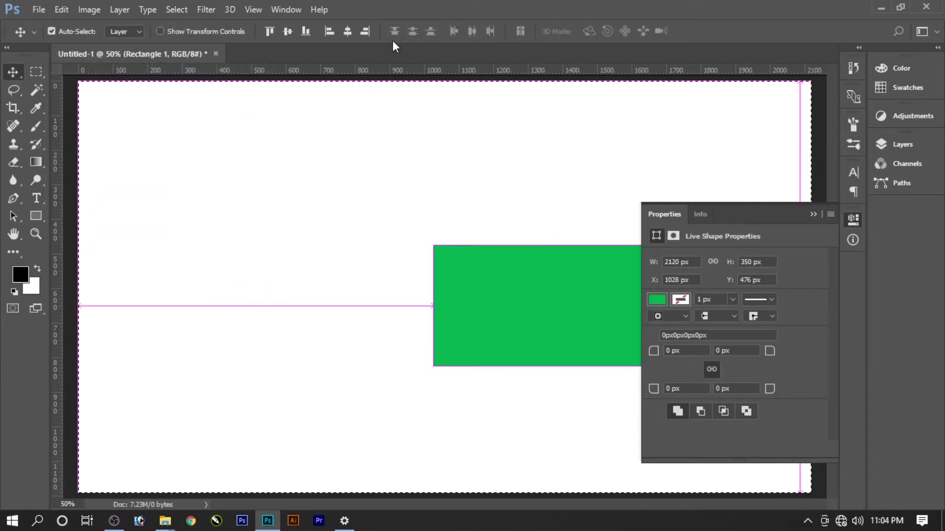
left_click(345, 32)
left_click(288, 31)
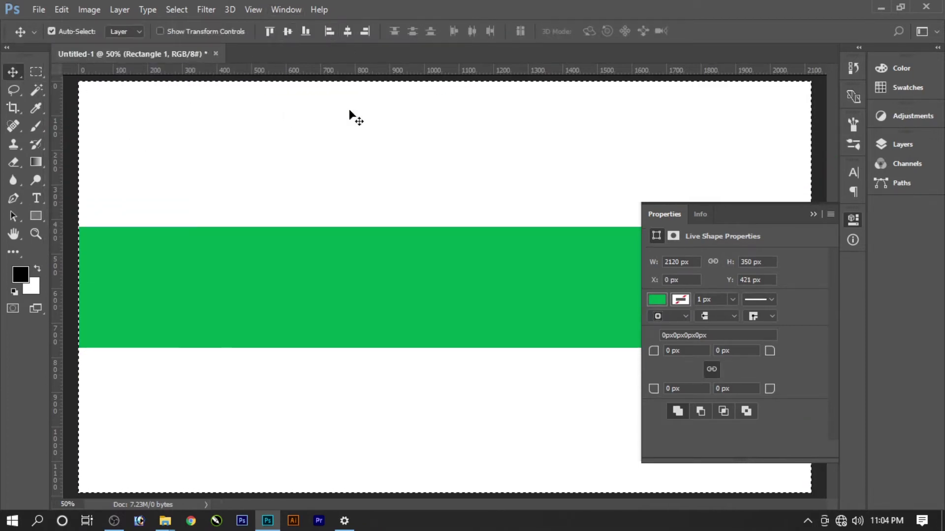
left_click(653, 220)
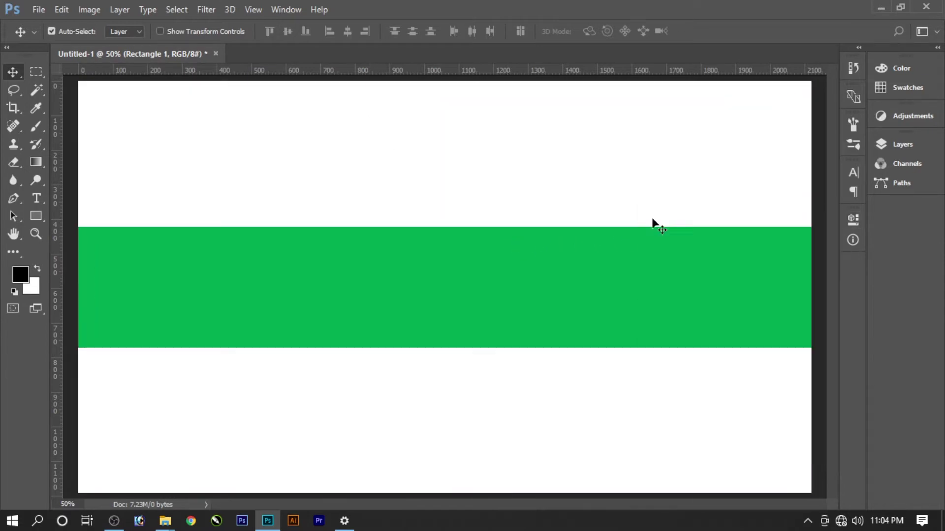
left_click(120, 14)
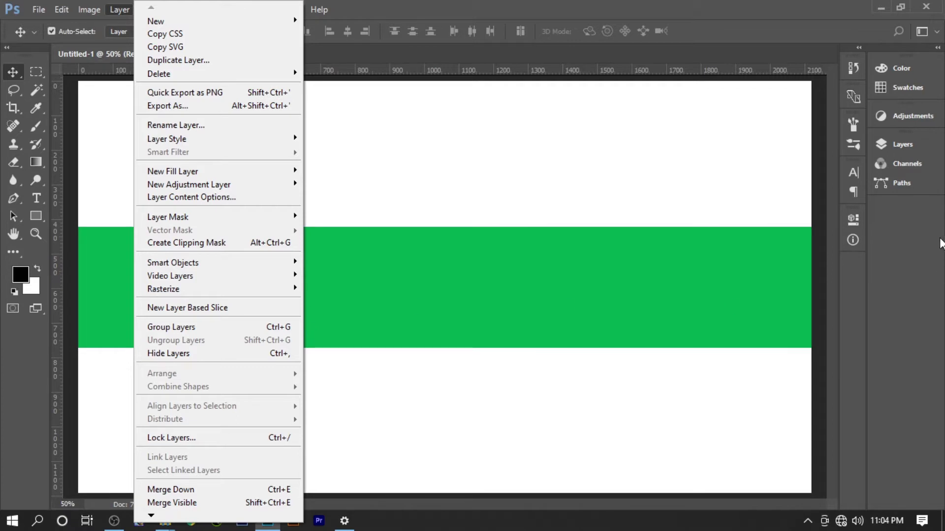
Add a Color Overlay effect to Rectangle 1 in bright green #5cb40d.
left_click(936, 163)
left_click(903, 144)
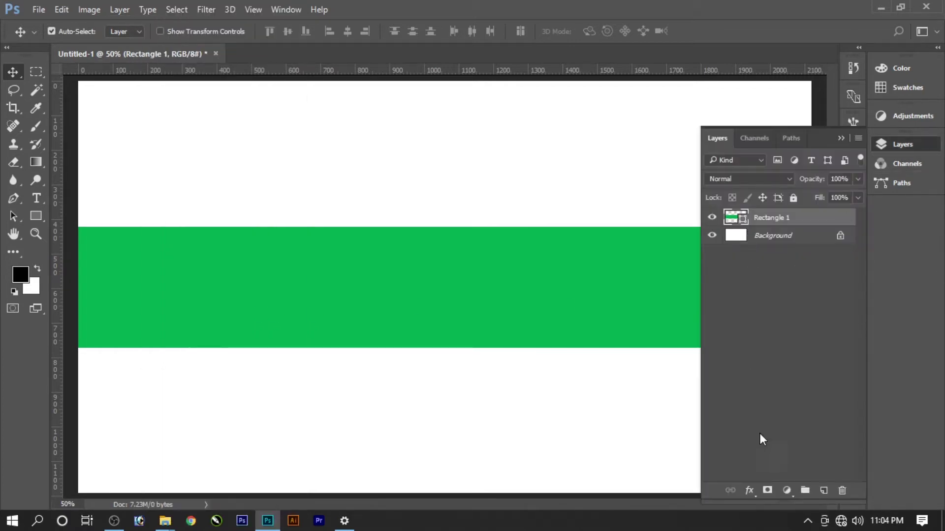
left_click(749, 490)
left_click(758, 416)
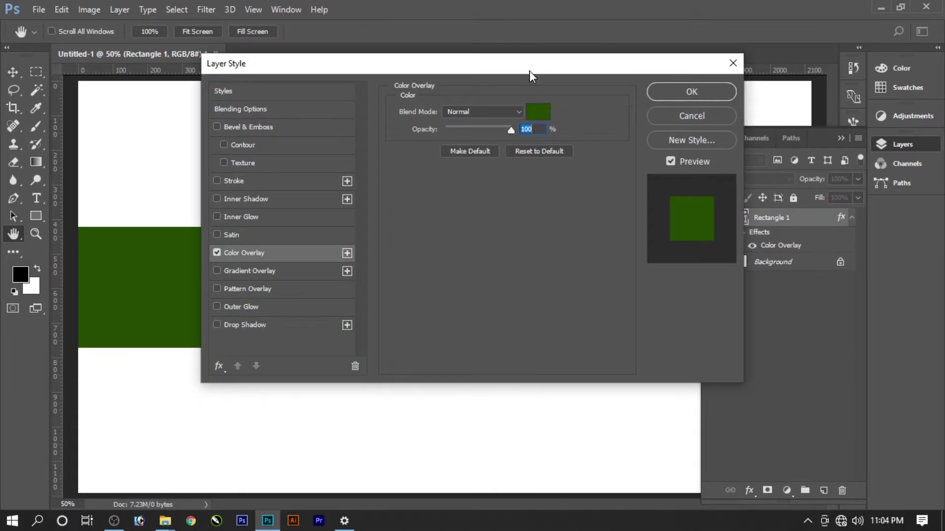
left_click_drag(529, 76, 811, 70)
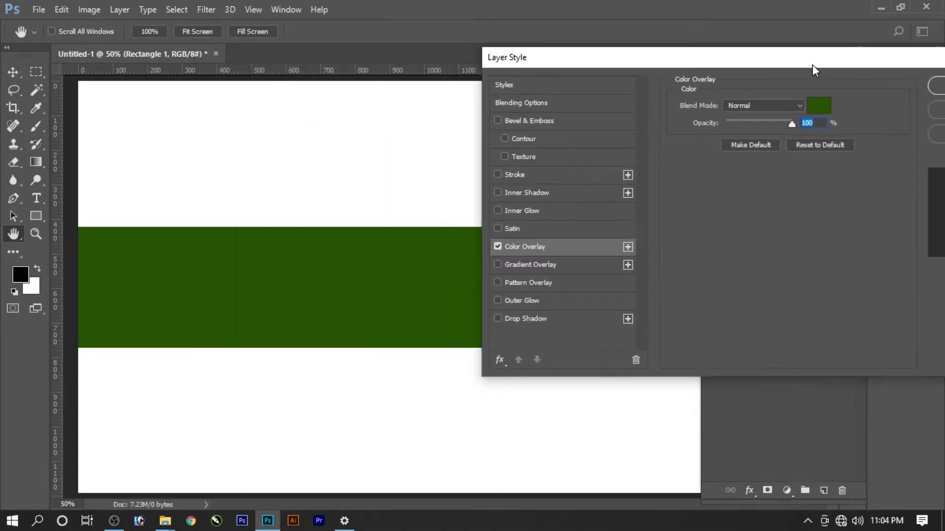
left_click(819, 106)
left_click(646, 180)
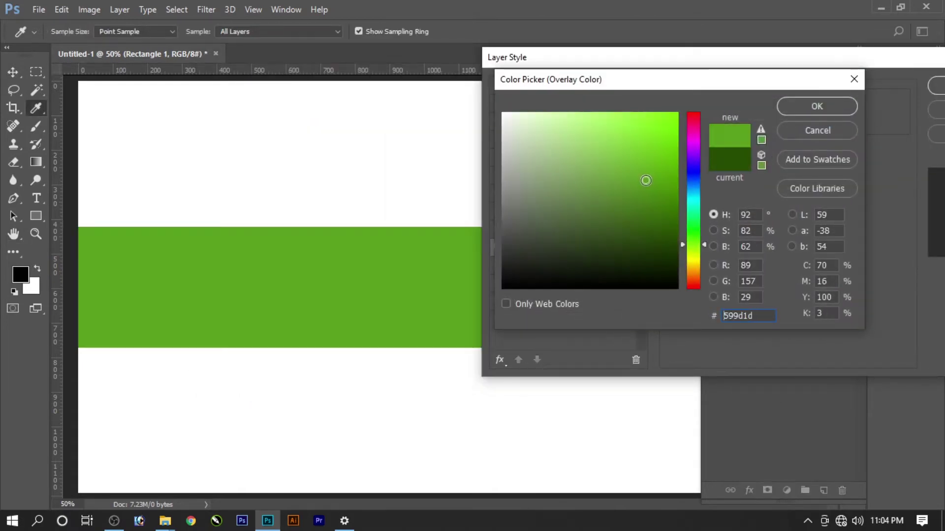
left_click_drag(649, 170, 656, 164)
left_click(665, 165)
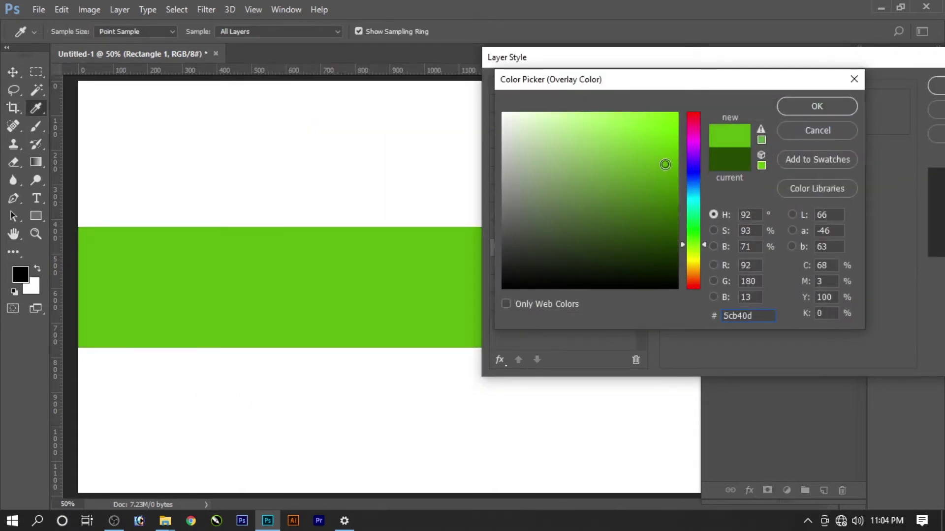
left_click(807, 107)
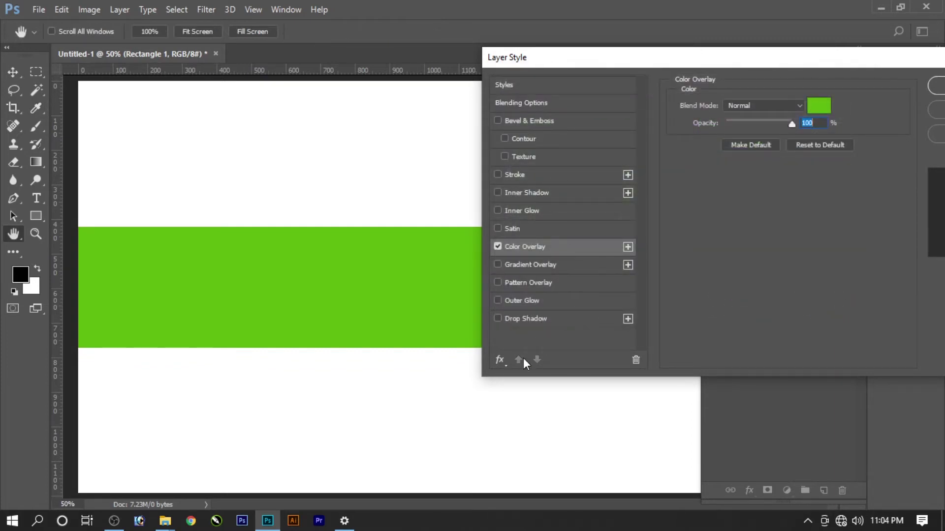
Enable Bevel & Emboss with a Texture, keeping the current pattern and adjusting its scale.
left_click(527, 122)
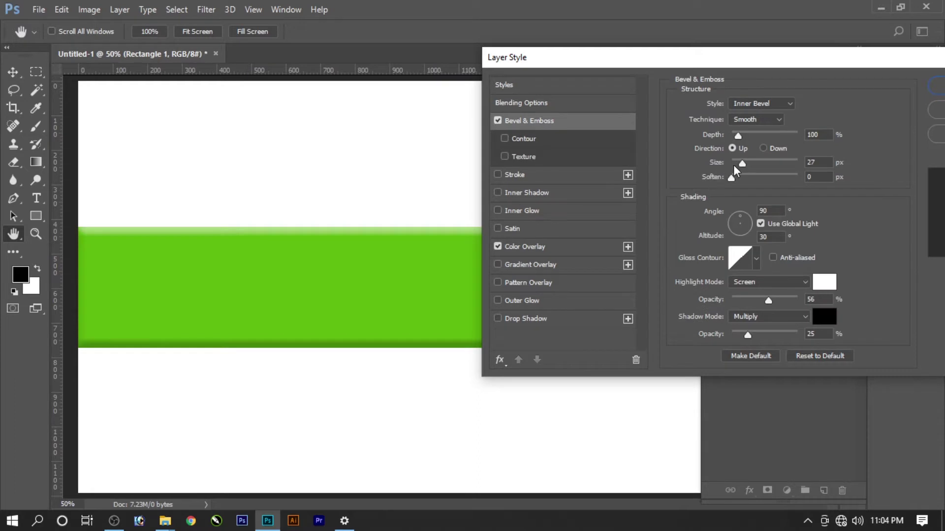
left_click_drag(733, 164, 738, 165)
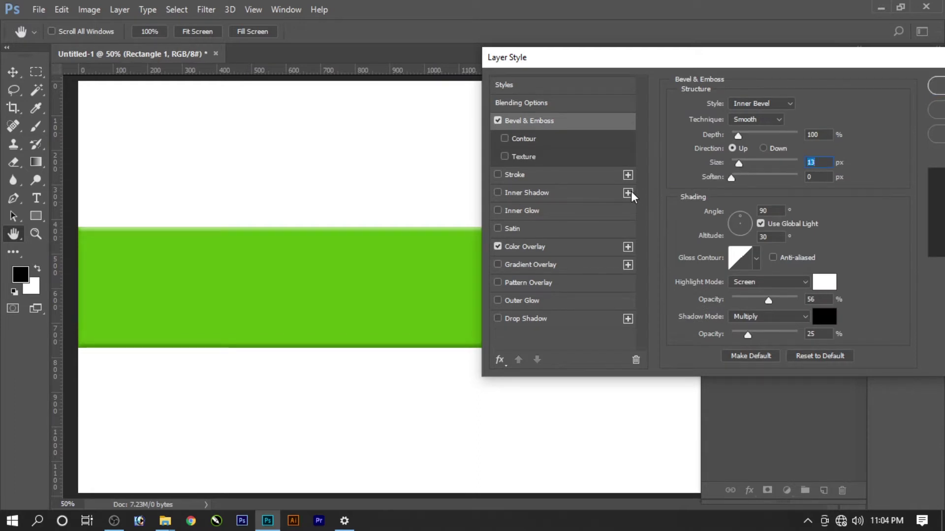
left_click(541, 156)
left_click(745, 129)
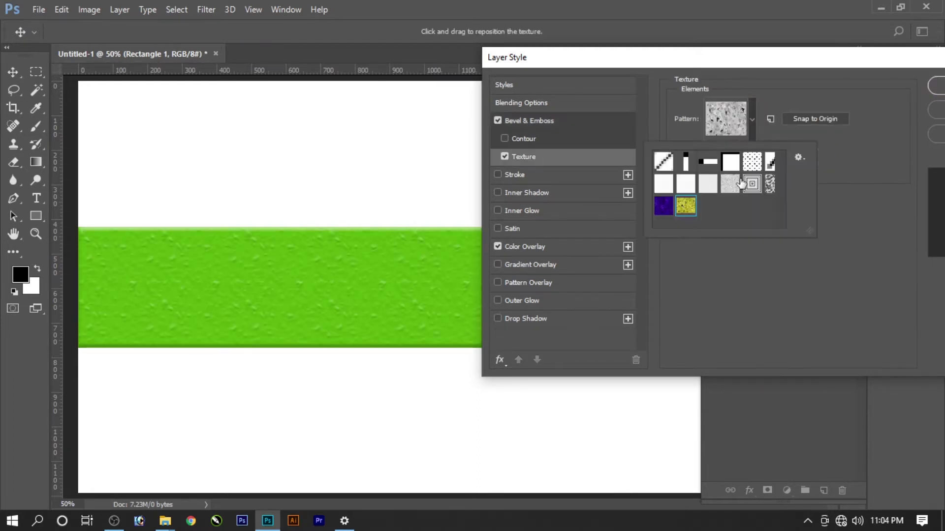
left_click(828, 214)
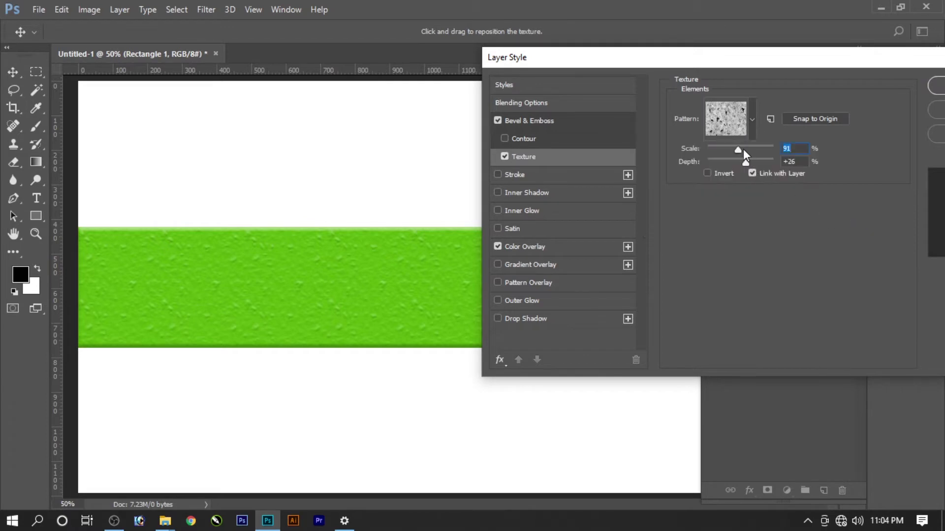
left_click_drag(739, 148, 753, 163)
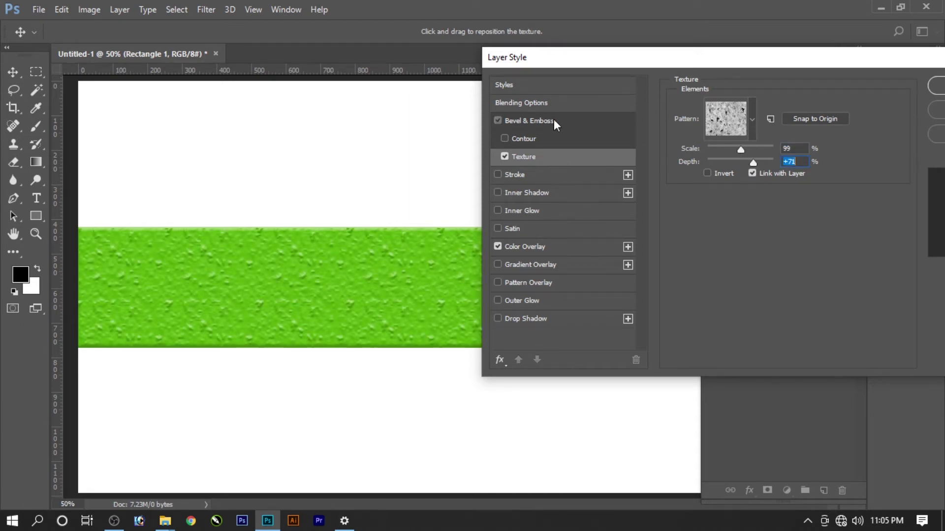
Lower the bevel highlight and shadow opacity, set bevel size to 7 px, and apply.
left_click(529, 121)
left_click_drag(776, 332, 757, 336)
left_click_drag(768, 301, 760, 310)
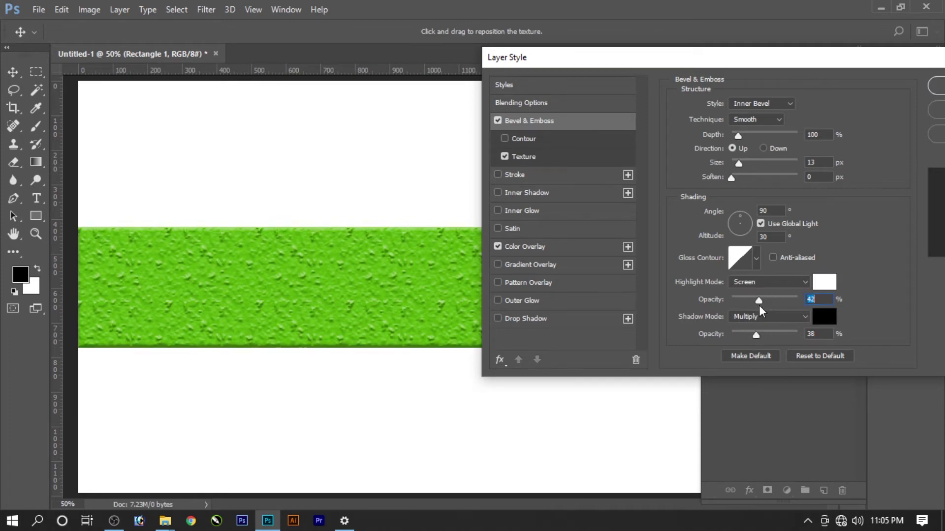
left_click_drag(737, 166, 734, 172)
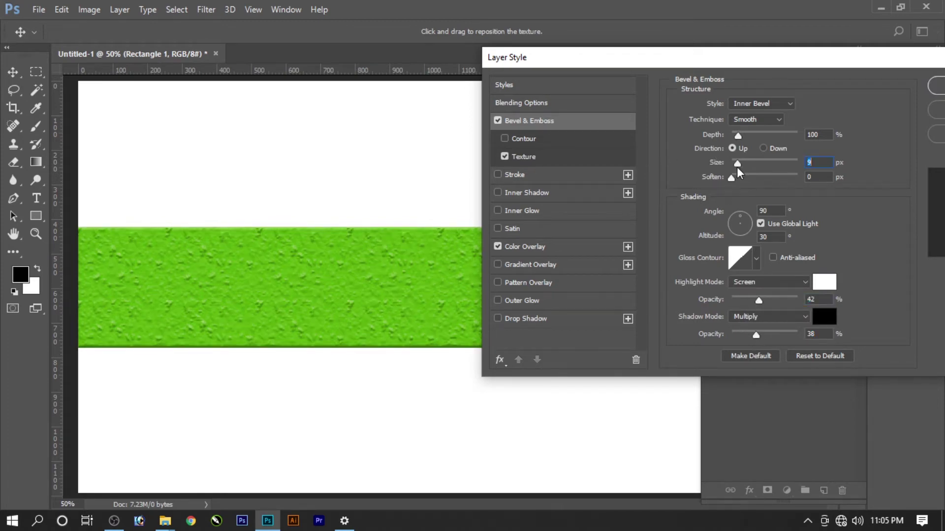
key("Up")
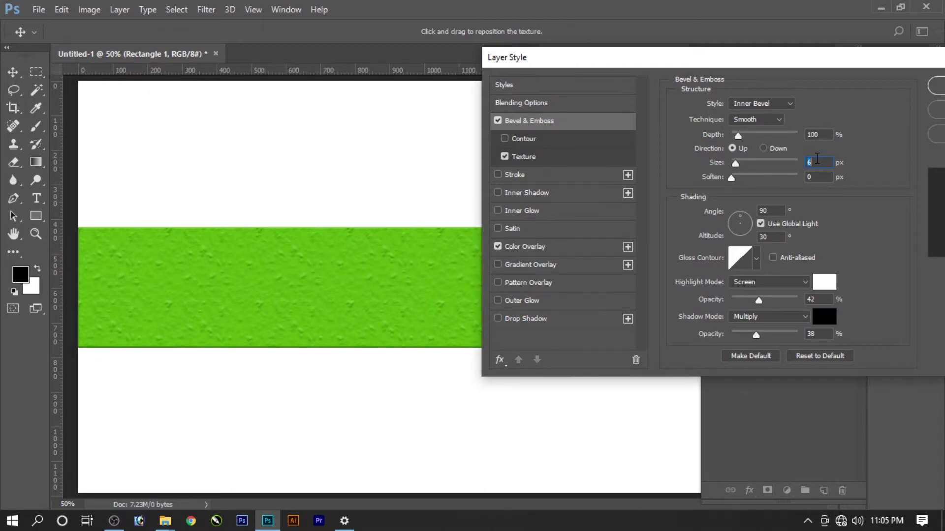
key("Up")
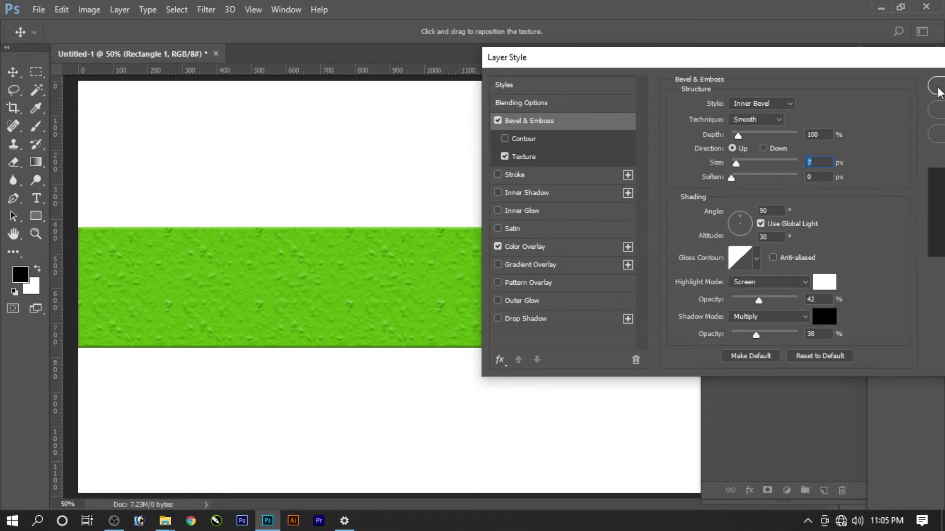
left_click(936, 87)
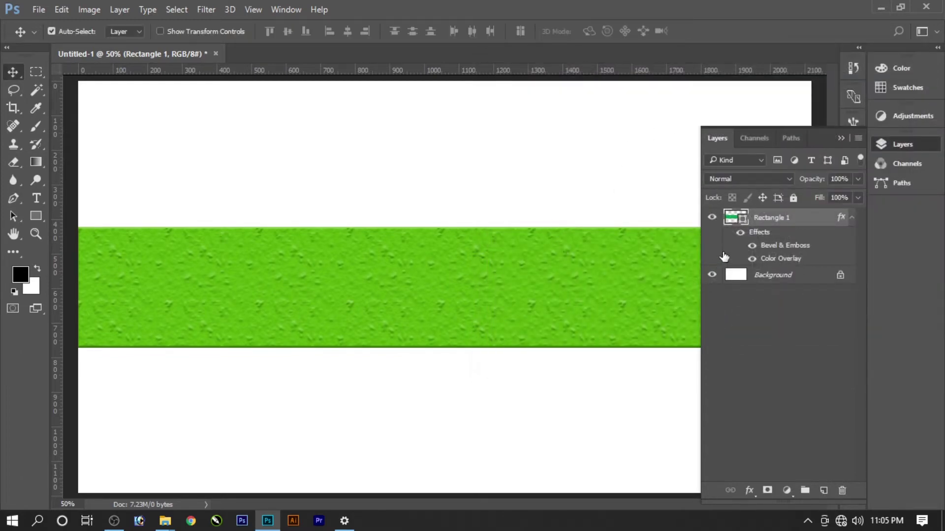
Hide the Layers panel, zoom in on the banner, and switch to the Lasso tool.
left_click_drag(452, 276, 485, 320)
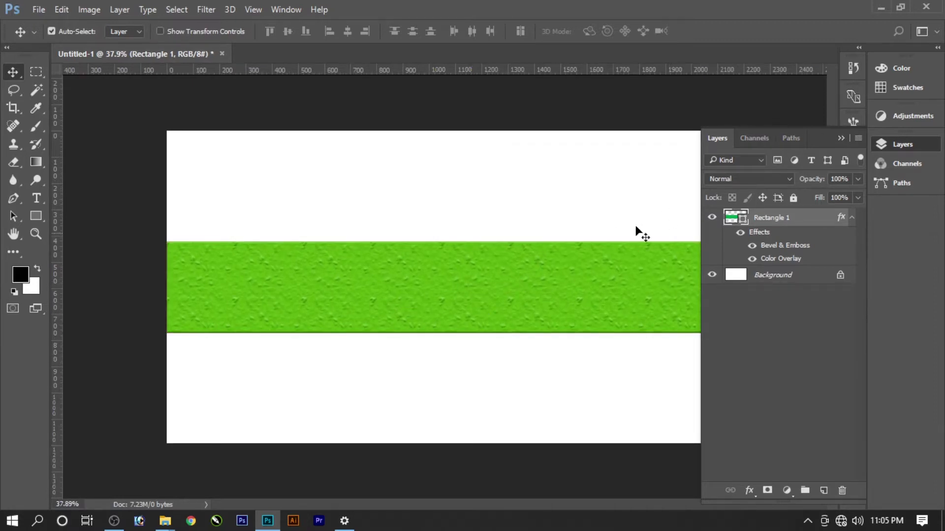
left_click(715, 140)
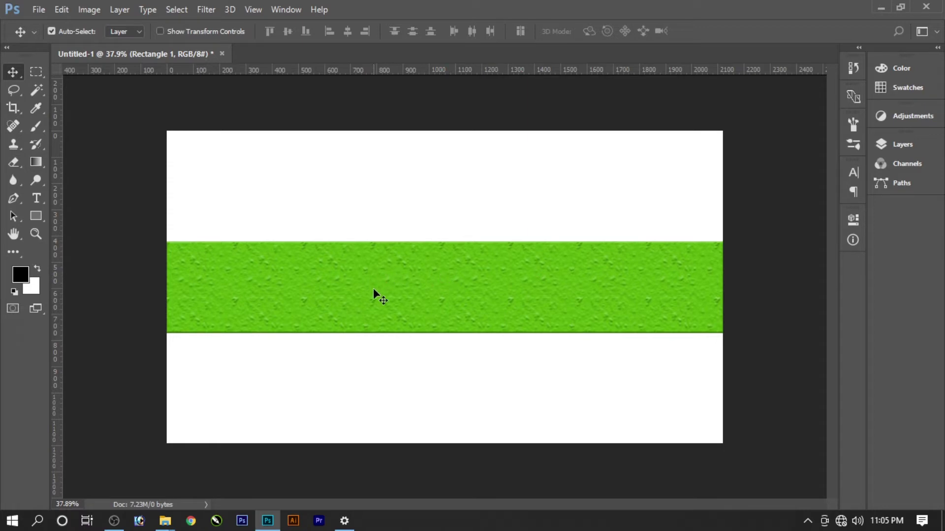
left_click_drag(373, 293, 390, 304)
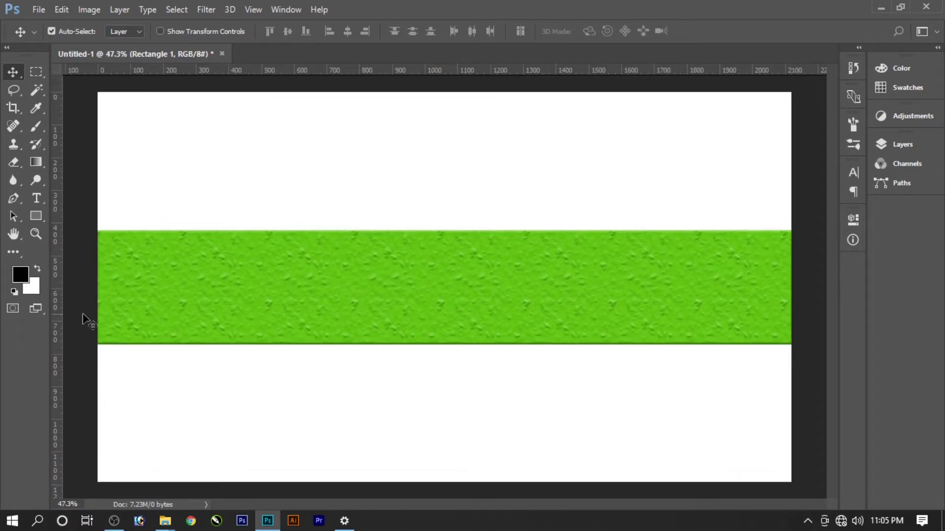
key("p")
key("l")
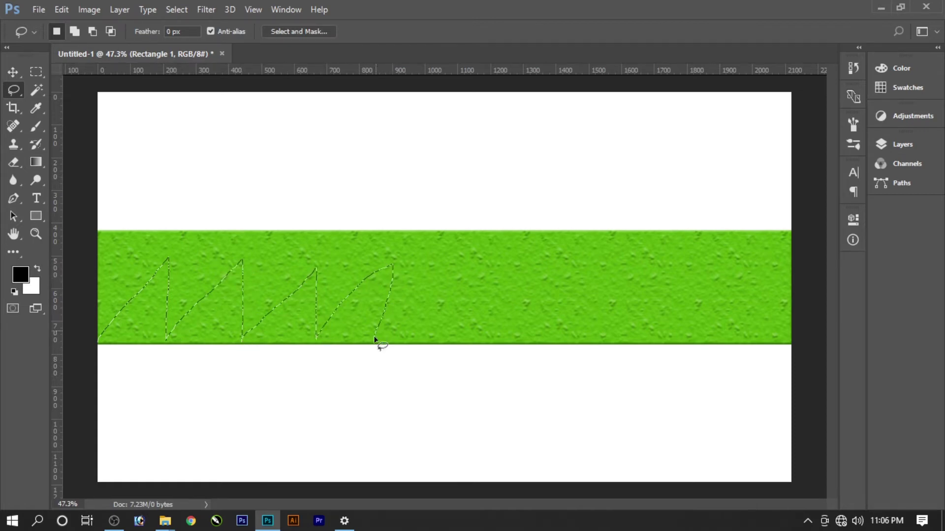
Lasso four spike shapes along the band's bottom and fill them black on a new layer.
left_click_drag(374, 338, 99, 347)
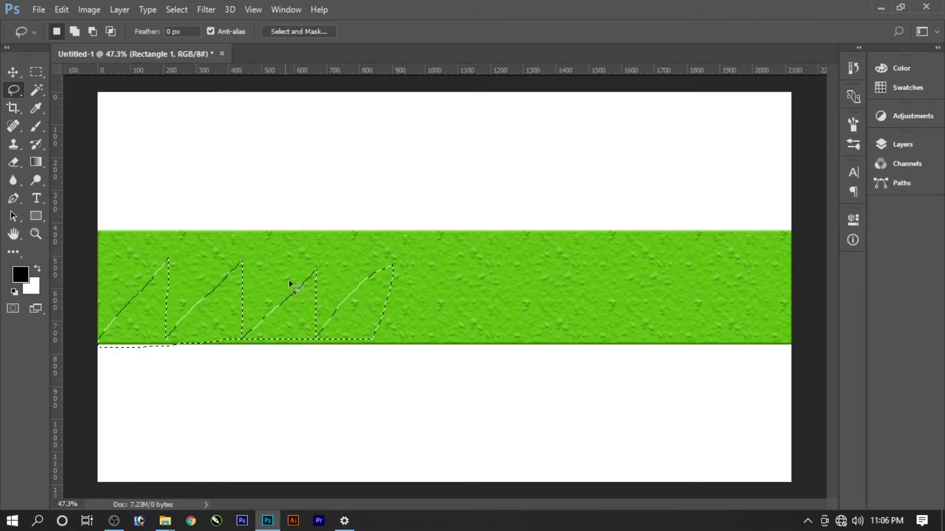
left_click(902, 144)
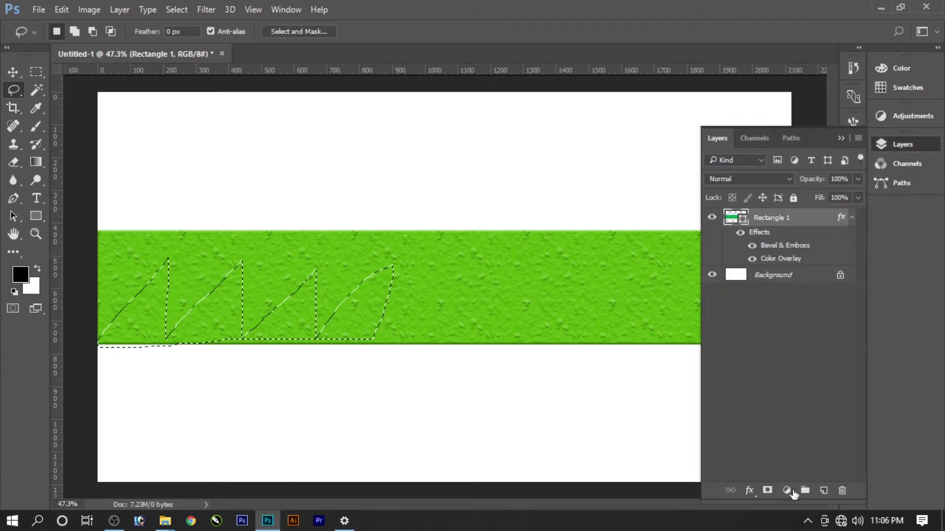
left_click(824, 490)
key("alt+BackSpace")
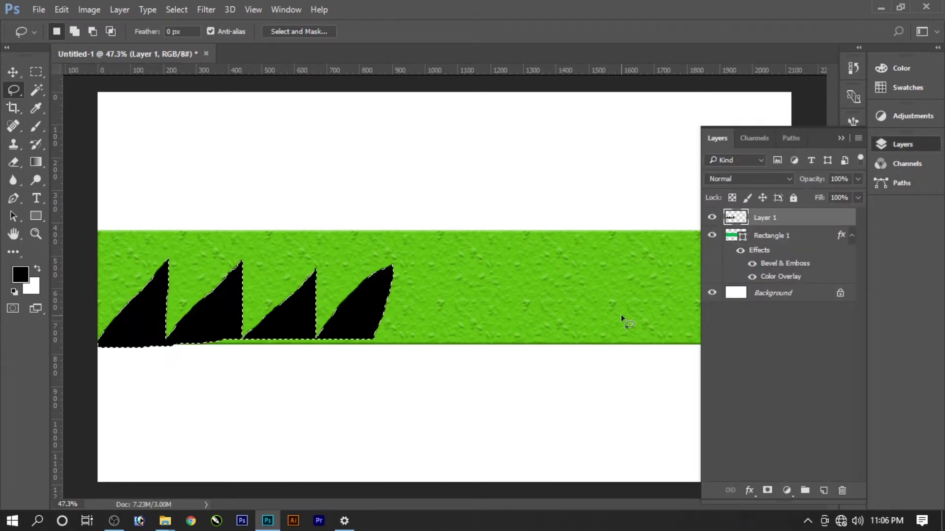
key("ctrl+d")
key("v")
left_click(206, 10)
mouse_move(213, 162)
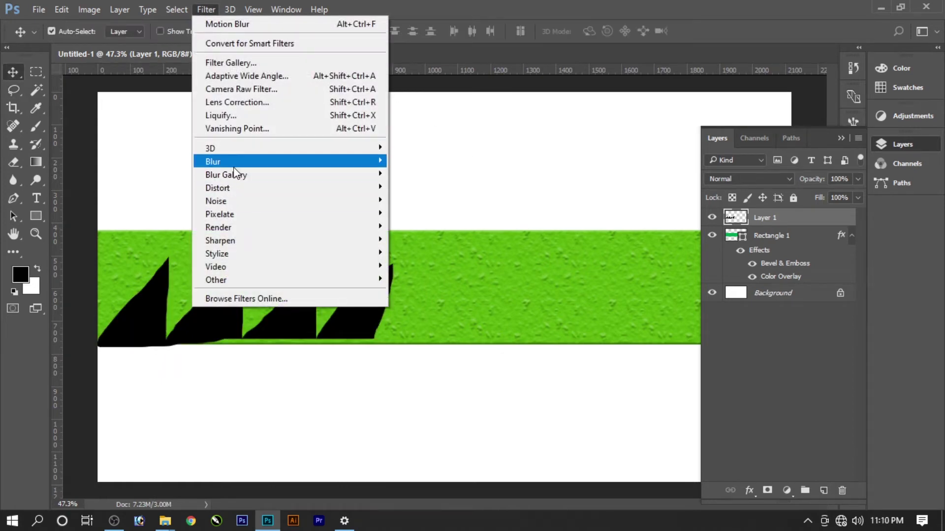
Apply a 52°, 281 px Motion Blur to the spikes and nudge them down-left.
left_click(418, 240)
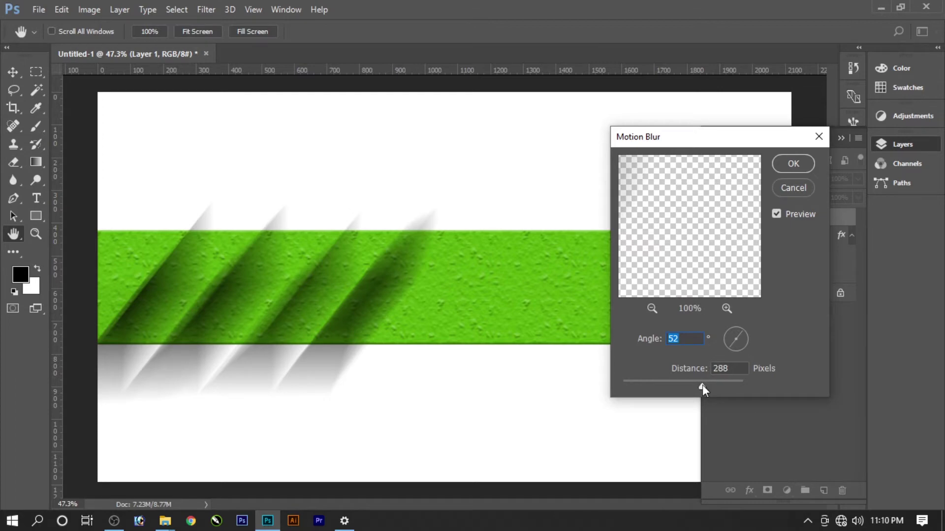
left_click_drag(702, 385, 700, 386)
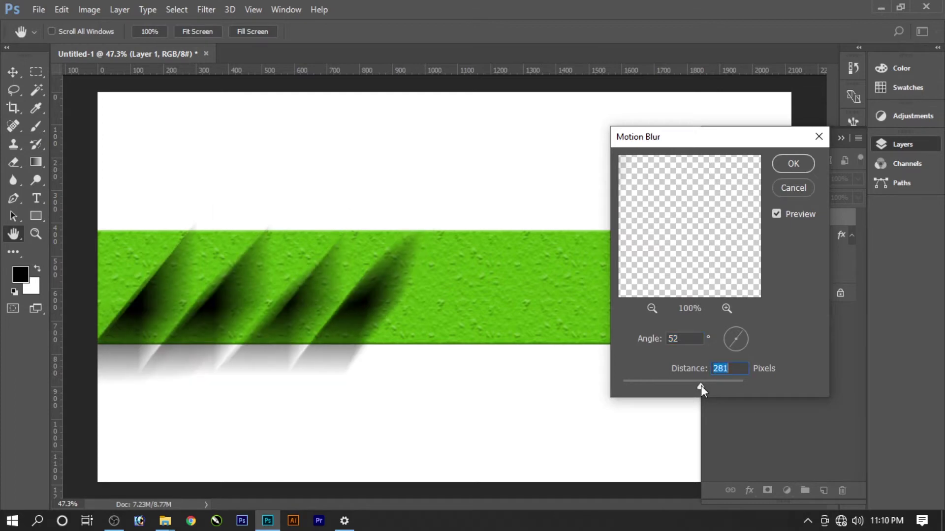
left_click(807, 170)
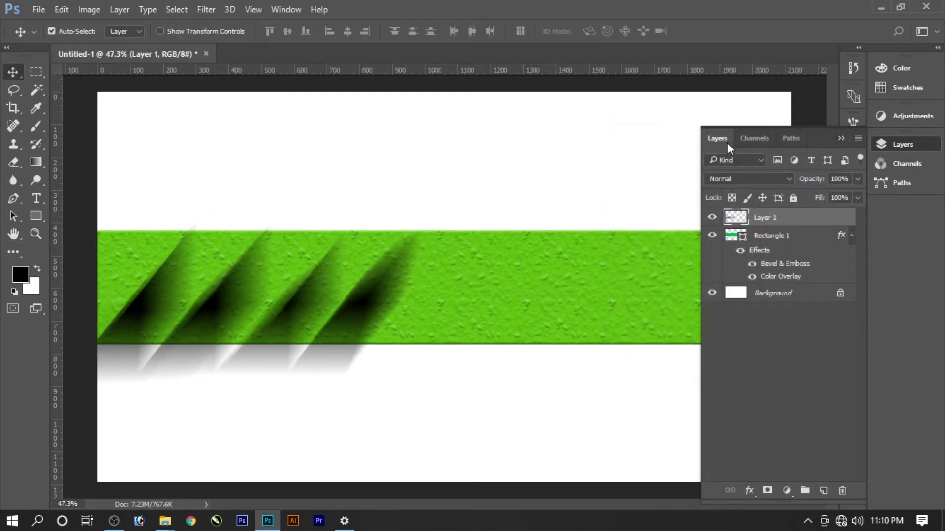
left_click_drag(367, 314, 350, 331)
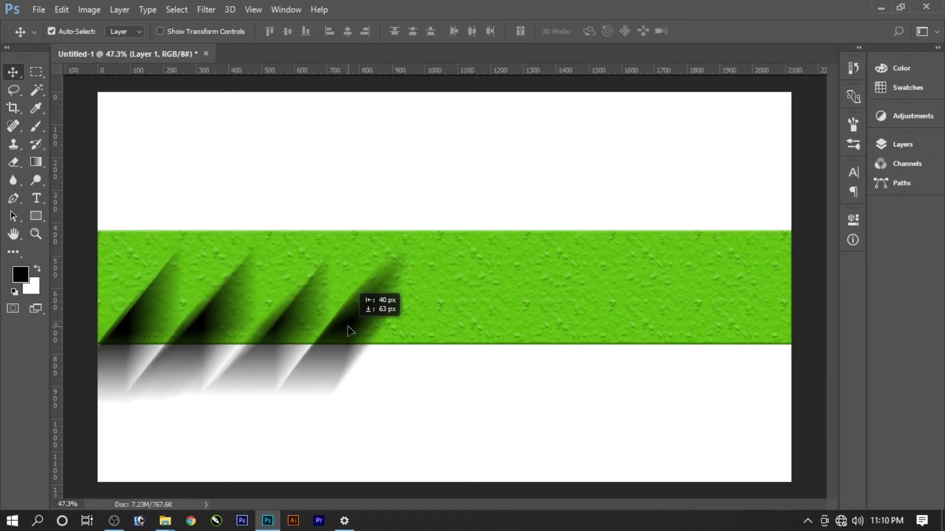
left_click(492, 291)
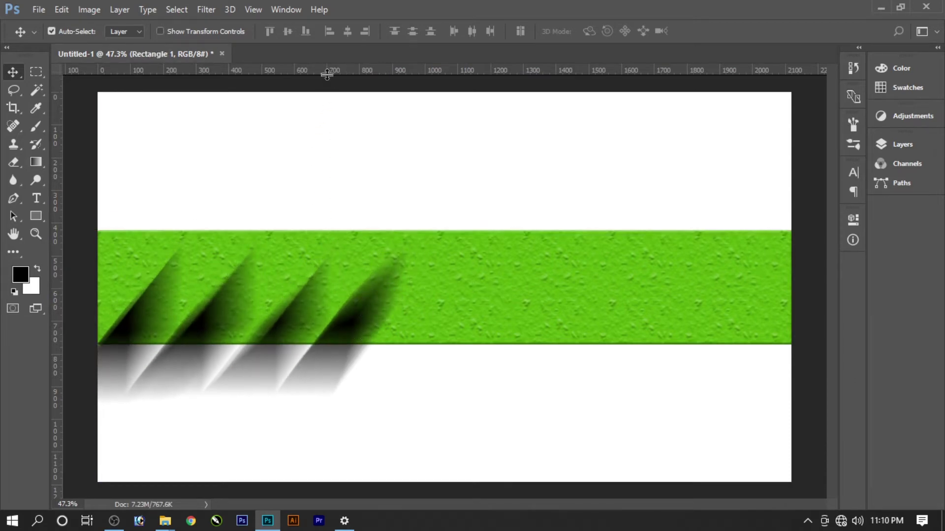
Add guides at the green band's top and bottom edges.
left_click_drag(327, 73, 358, 230)
left_click_drag(413, 73, 405, 344)
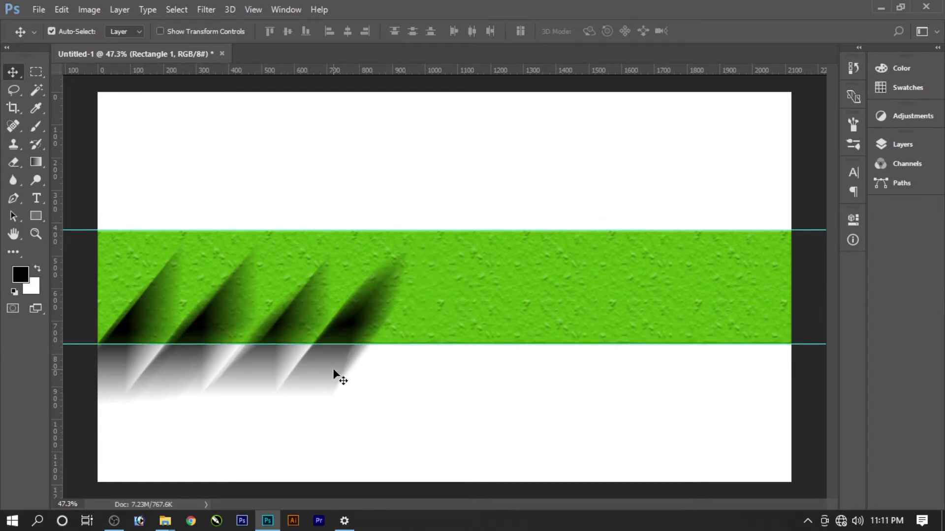
key("m")
Select the area below the band and delete the overflowing streaks from Layer 1.
left_click_drag(487, 434, 98, 344)
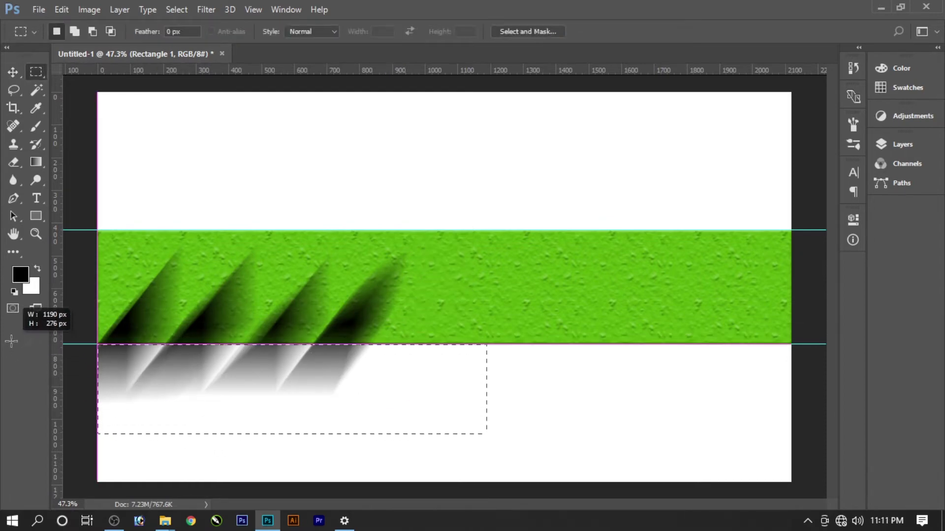
key("Delete")
left_click(461, 208)
left_click(367, 314, "ctrl")
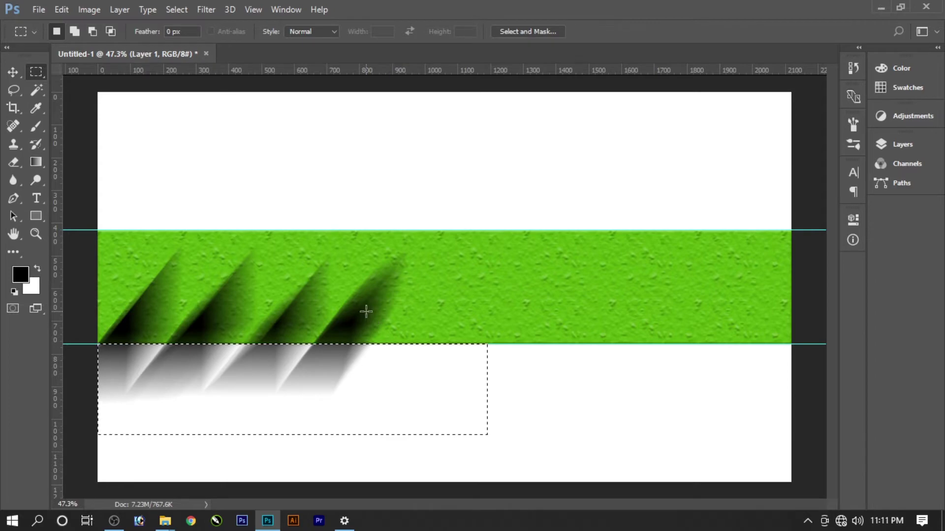
key("Delete")
key("ctrl+d")
key("v")
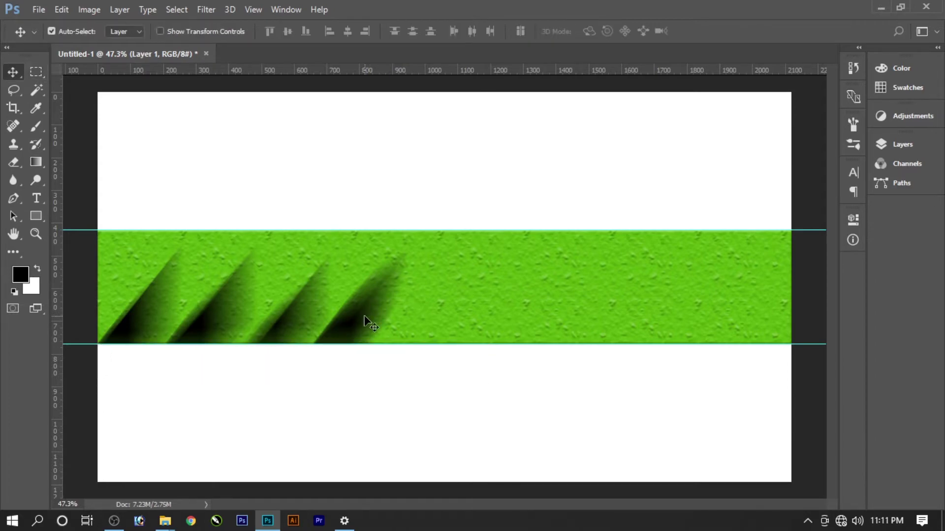
left_click(121, 8)
mouse_move(167, 139)
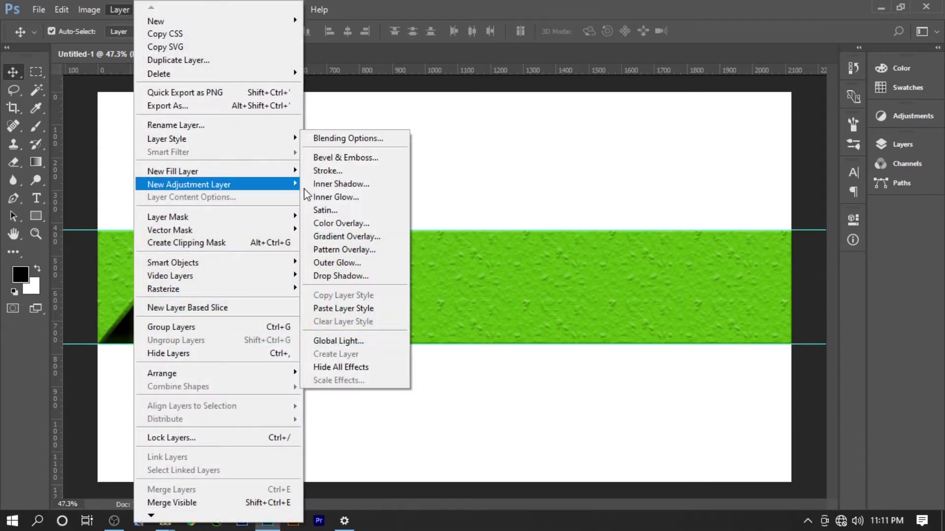
Give the shadow streaks a dark green #244c00 Color Overlay.
left_click(320, 223)
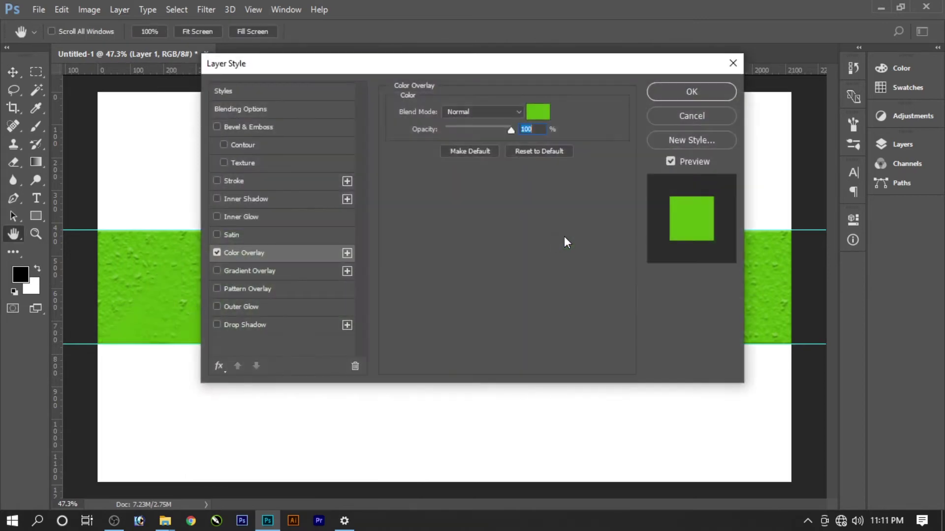
left_click_drag(535, 66, 613, 58)
left_click(611, 105)
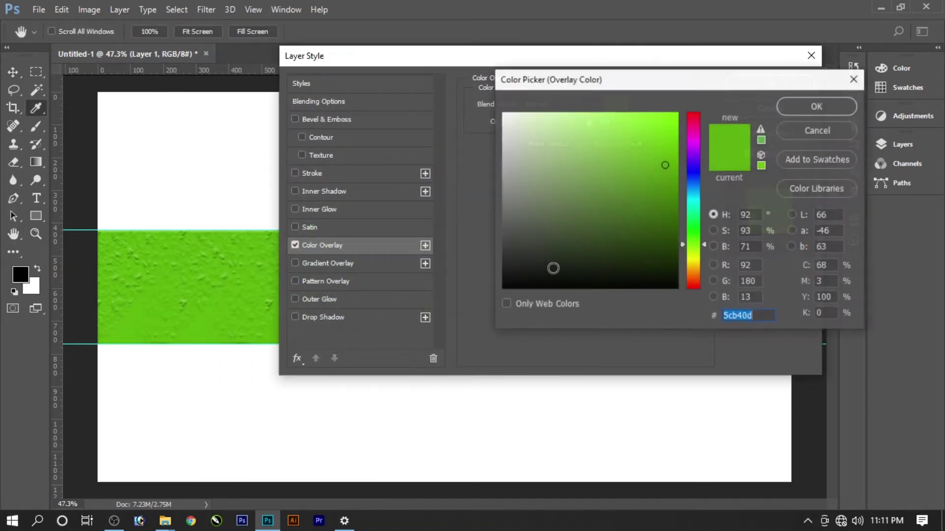
left_click_drag(659, 217, 677, 229)
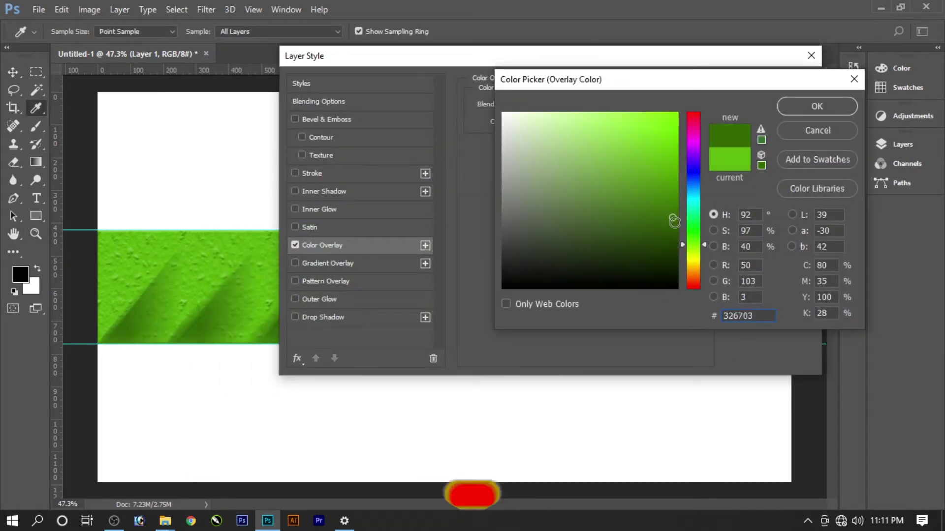
key("Return")
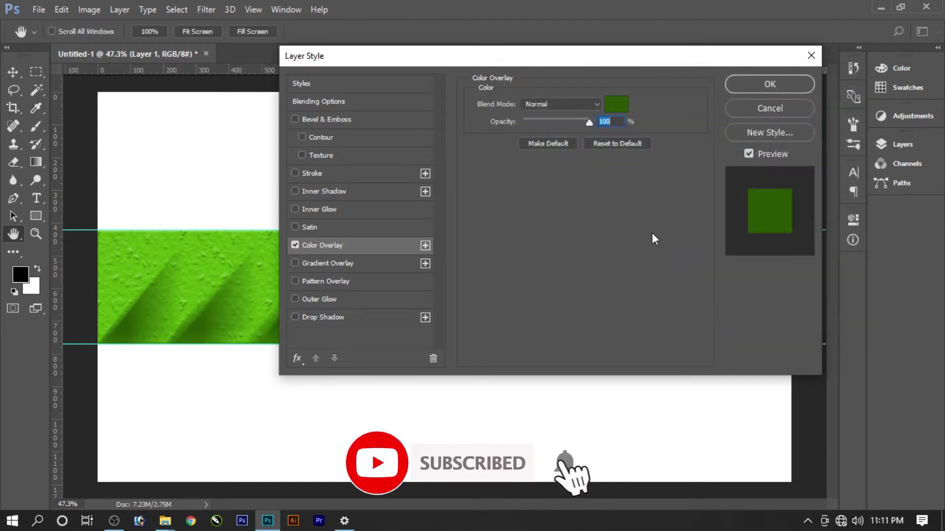
left_click(621, 104)
left_click(677, 237)
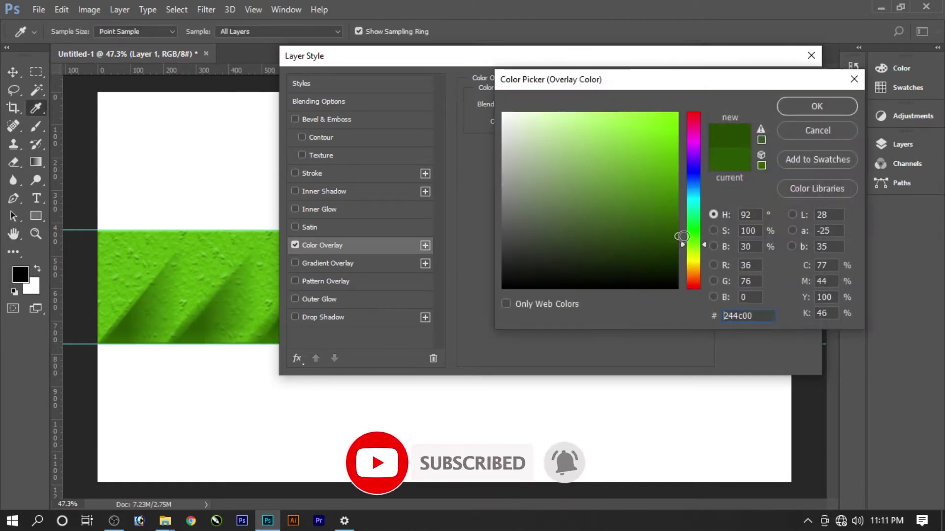
key("Return")
key("Return")
Widen the shadow streaks to about 116% and shift them slightly left.
key("v")
key("ctrl+t")
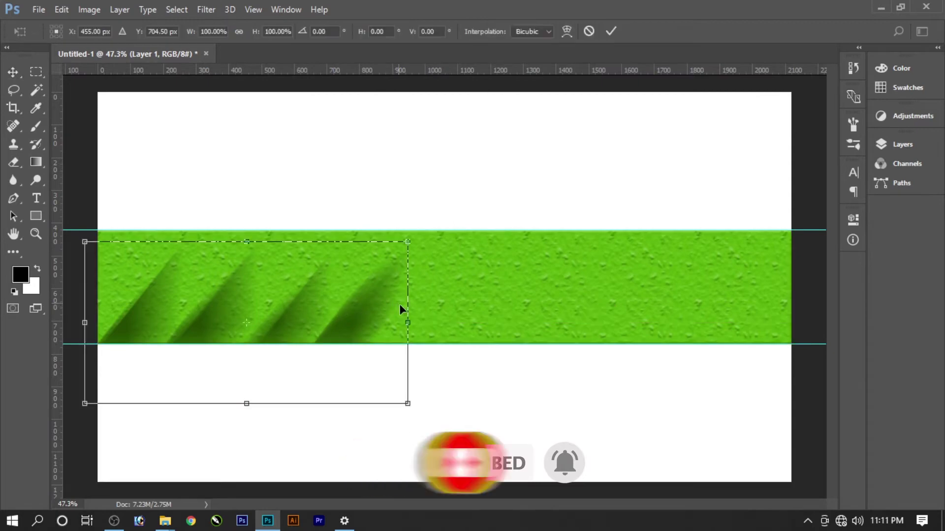
left_click_drag(412, 308, 458, 307)
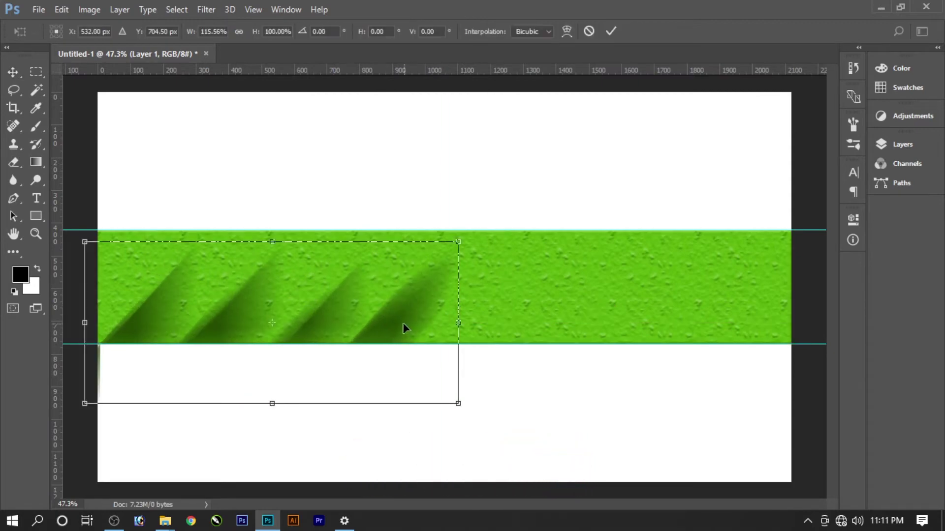
left_click_drag(402, 324, 394, 323)
key("Return")
Duplicate the shadow streaks layer.
key("F7")
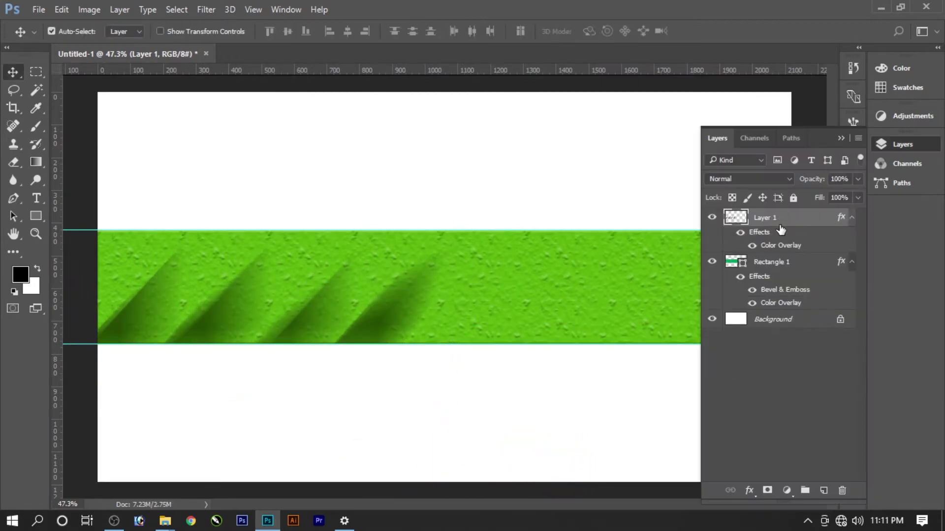
right_click(775, 220)
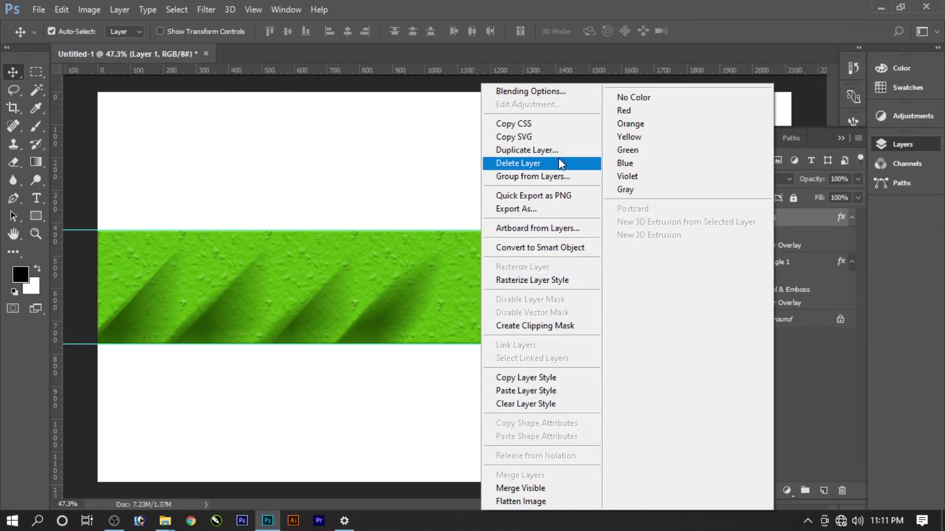
left_click(526, 150)
left_click(574, 154)
key("F7")
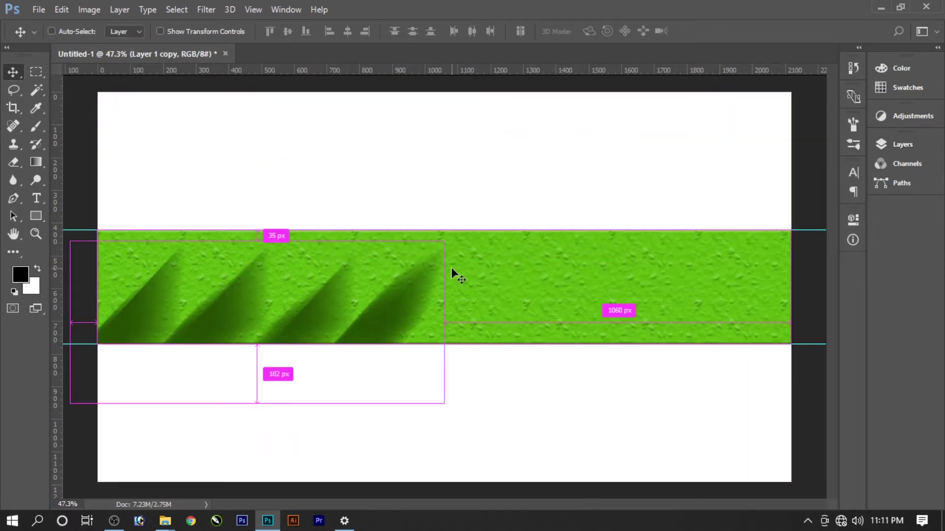
Rotate the streak copy 180° and place it over the band's right half.
key("ctrl+t")
left_click_drag(354, 314, 748, 270)
right_click(654, 282)
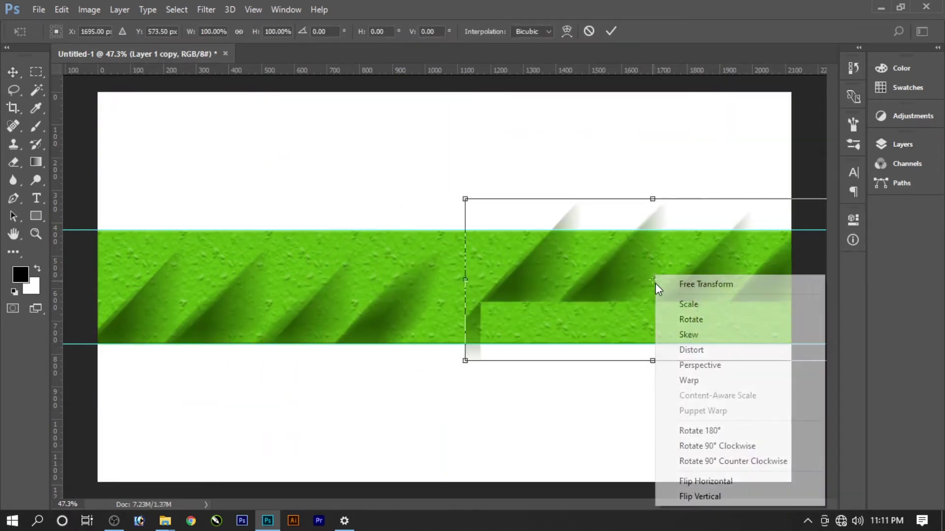
left_click(699, 431)
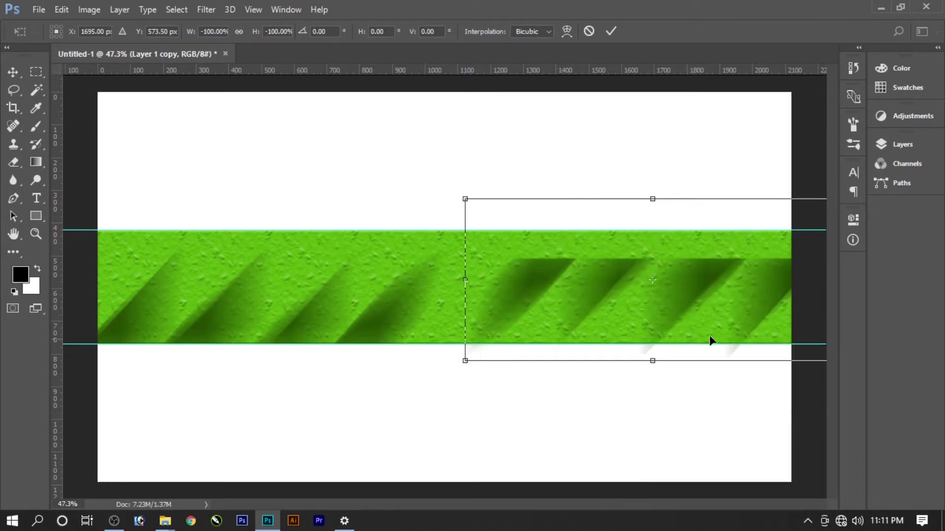
mouse_move(710, 337)
left_mouse_down()
mouse_move(717, 290)
mouse_move(695, 288)
left_mouse_up()
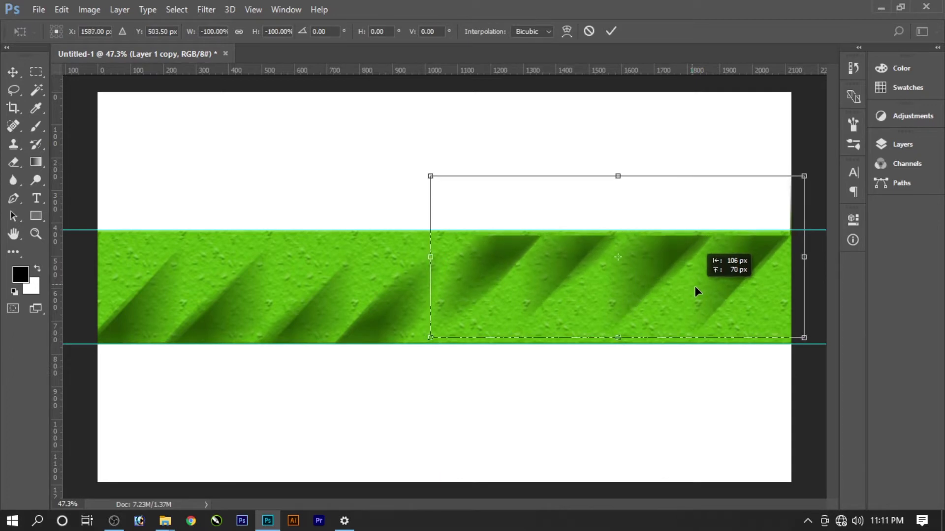
key("Return")
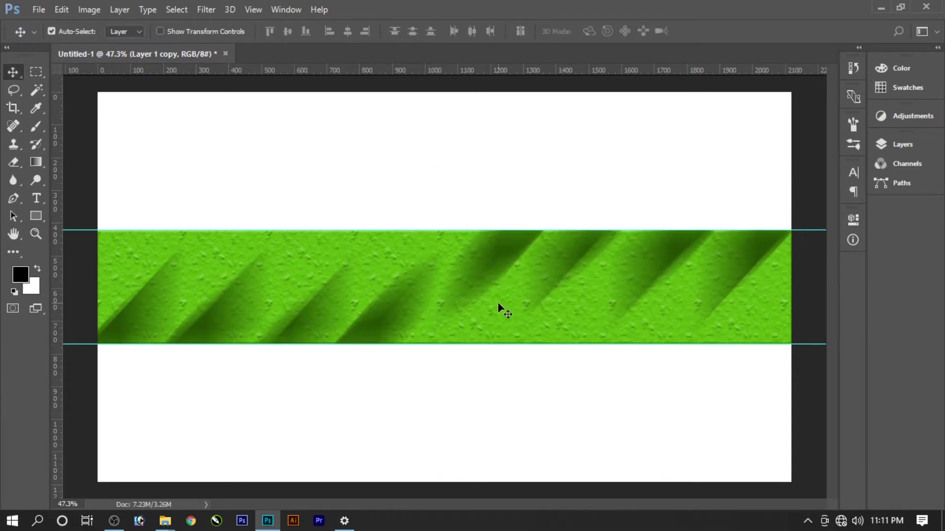
Select just inside the green band and feather the selection by 70 px.
key("m")
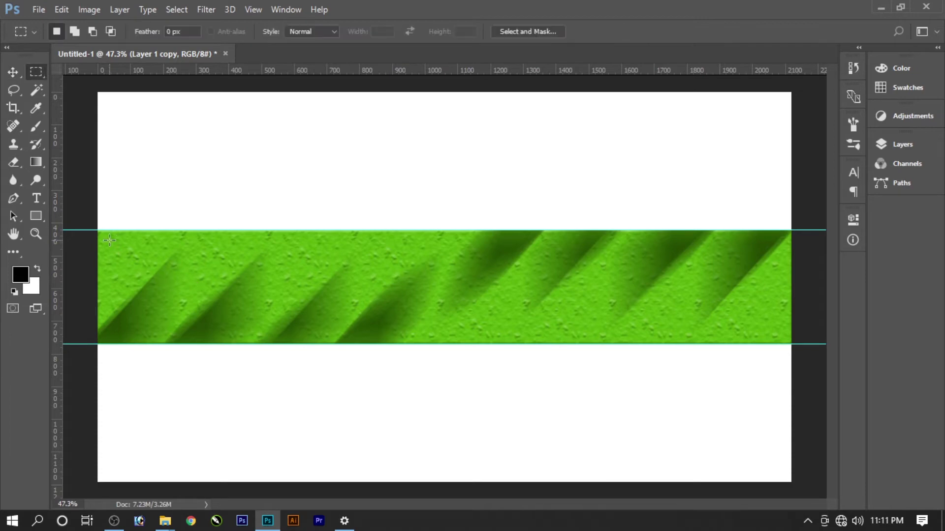
left_click_drag(108, 240, 784, 331)
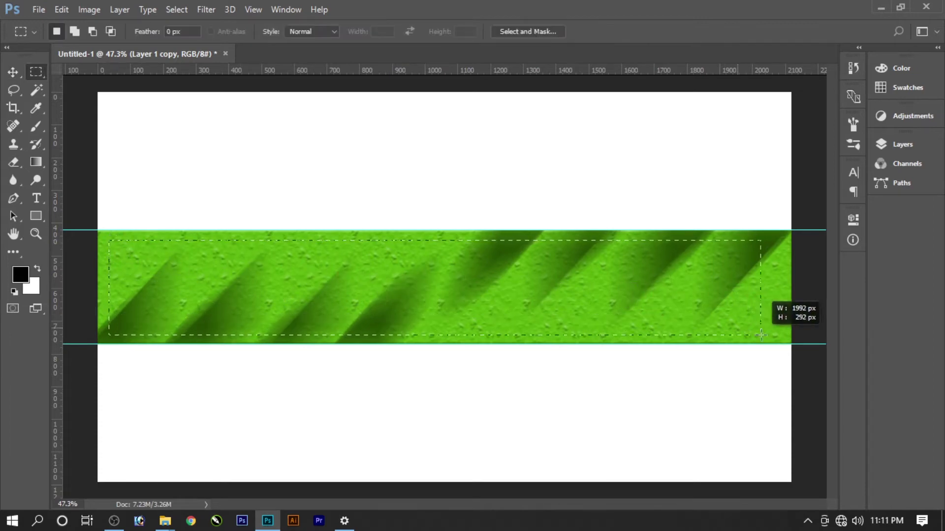
left_click_drag(784, 331, 779, 332)
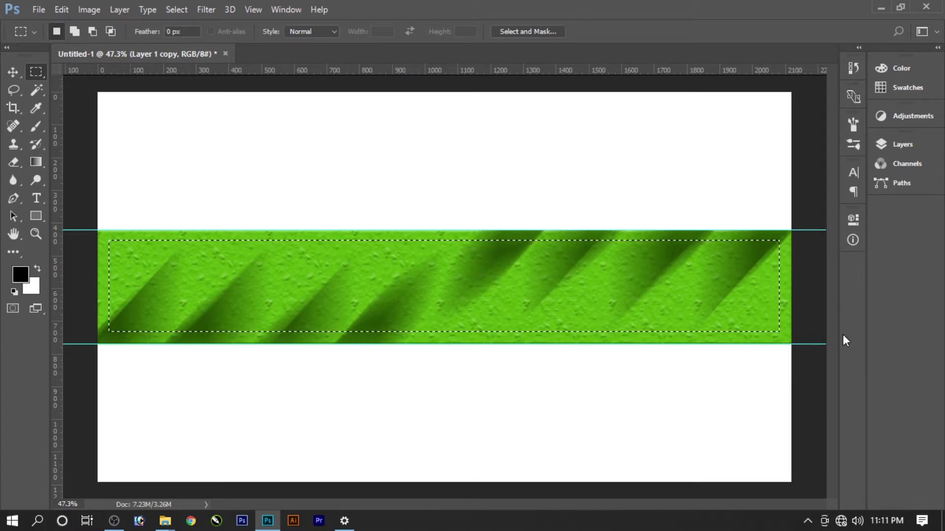
right_click(556, 297)
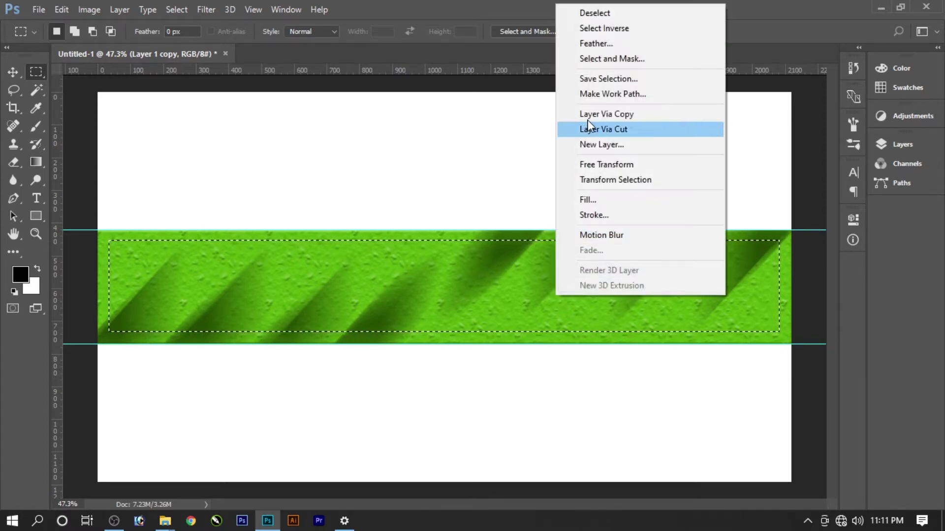
left_click(613, 49)
type("70")
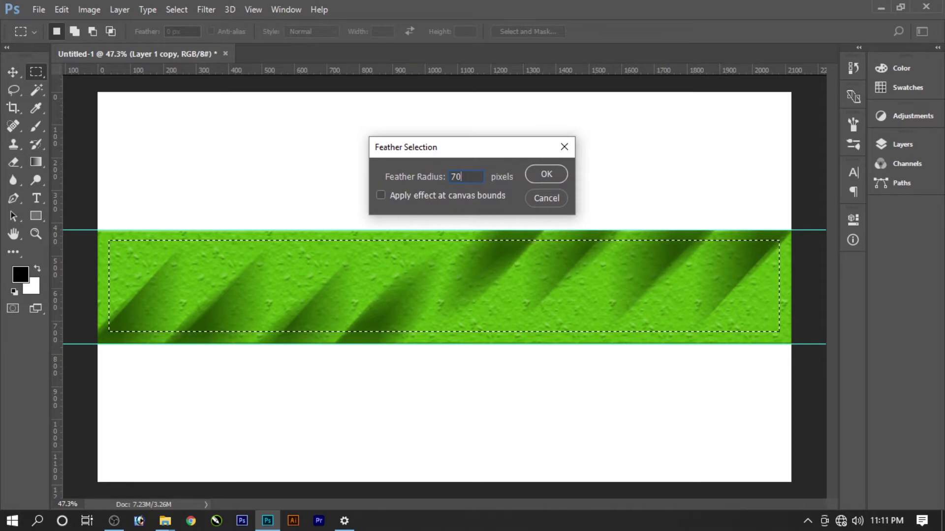
left_click(547, 174)
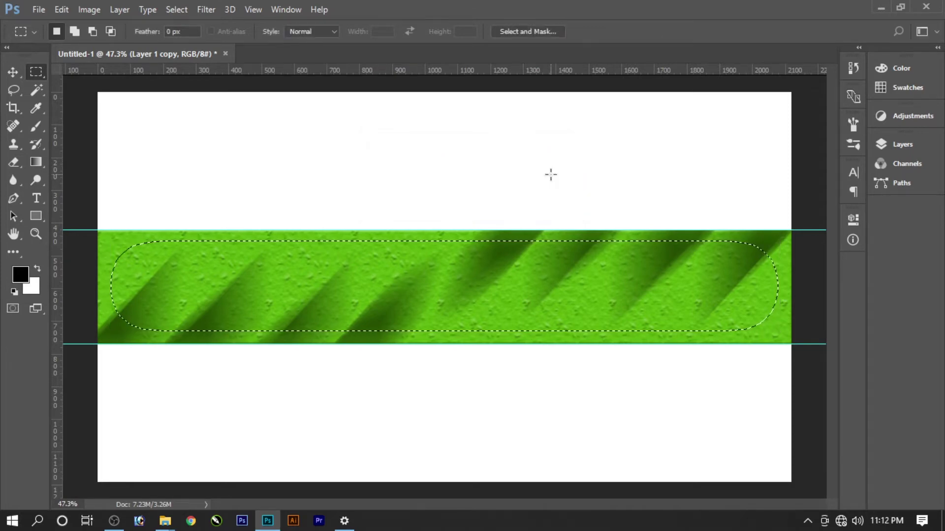
Invert the feathered selection and fill it with black on a new layer.
right_click(528, 264)
left_click(586, 241)
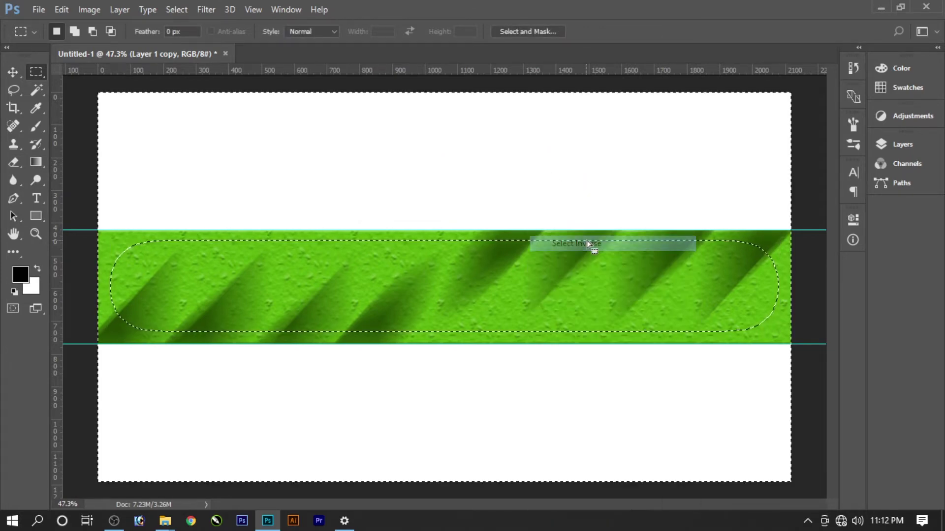
key("ctrl+shift+n")
key("Return")
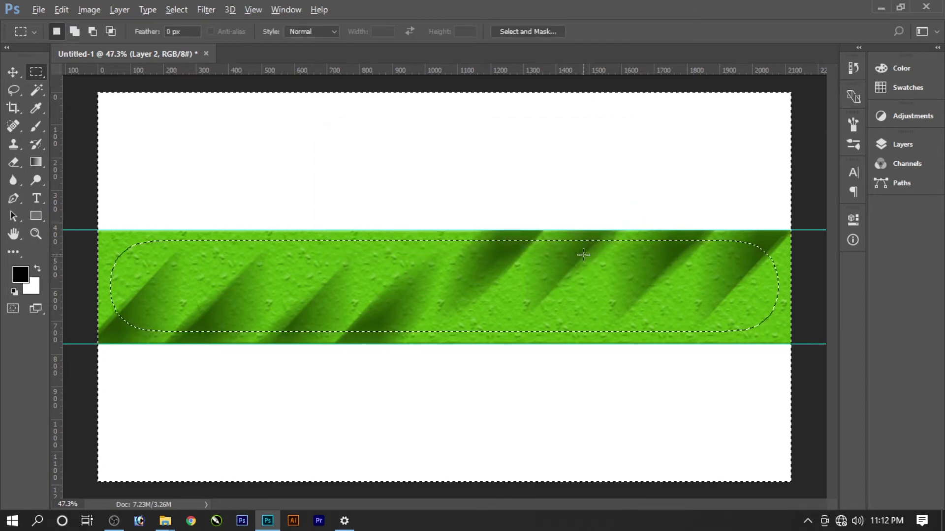
key("alt+BackSpace")
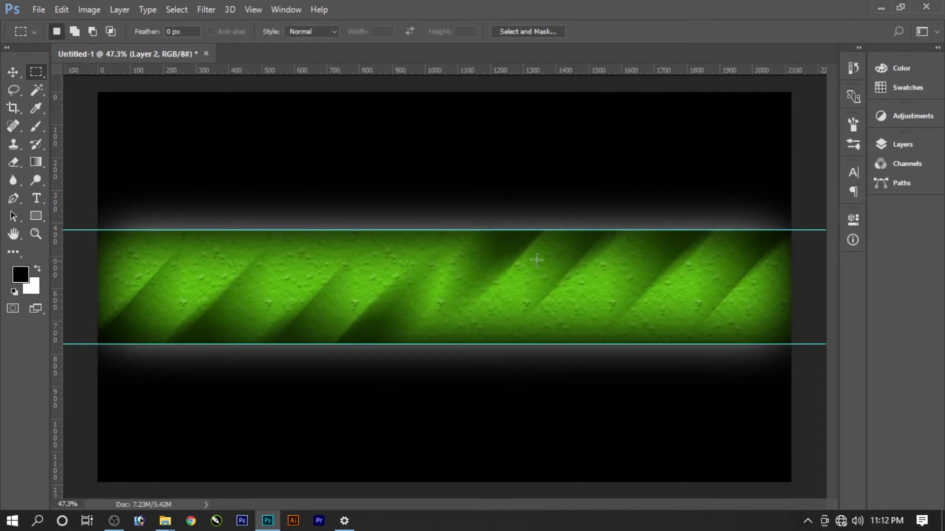
key("ctrl+d")
Copy the band area of the black vignette to its own layer and delete the original.
left_click_drag(90, 230, 855, 345)
key("ctrl+j")
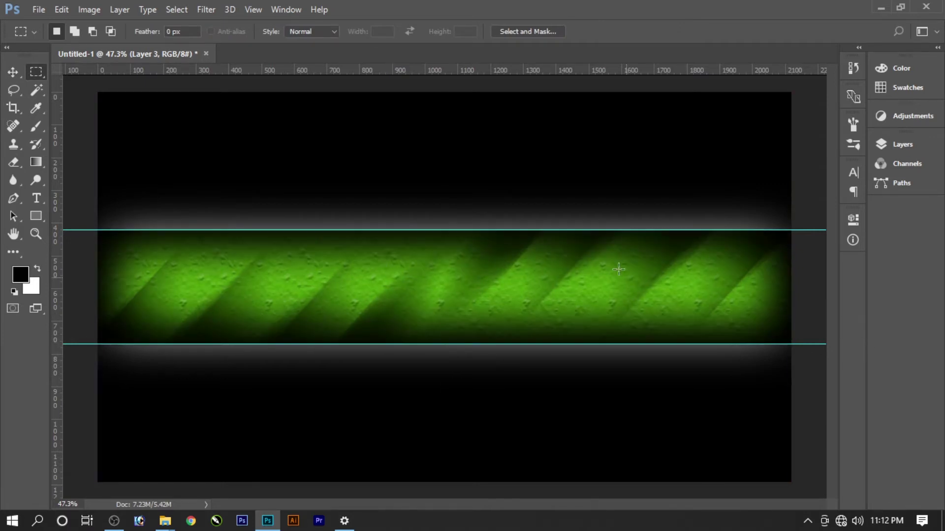
key("v")
key("Delete")
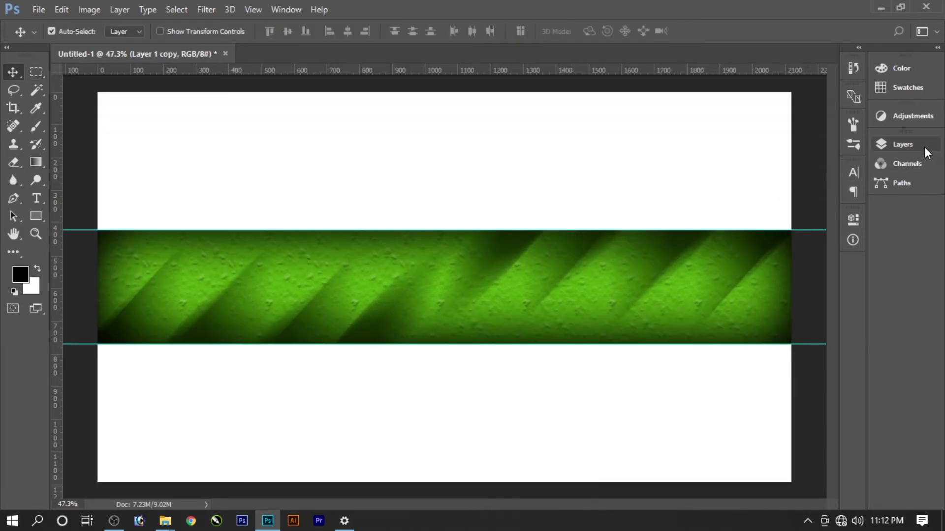
Copy the layer style from Layer 1 copy and paste it onto Layer 3.
left_click(925, 148)
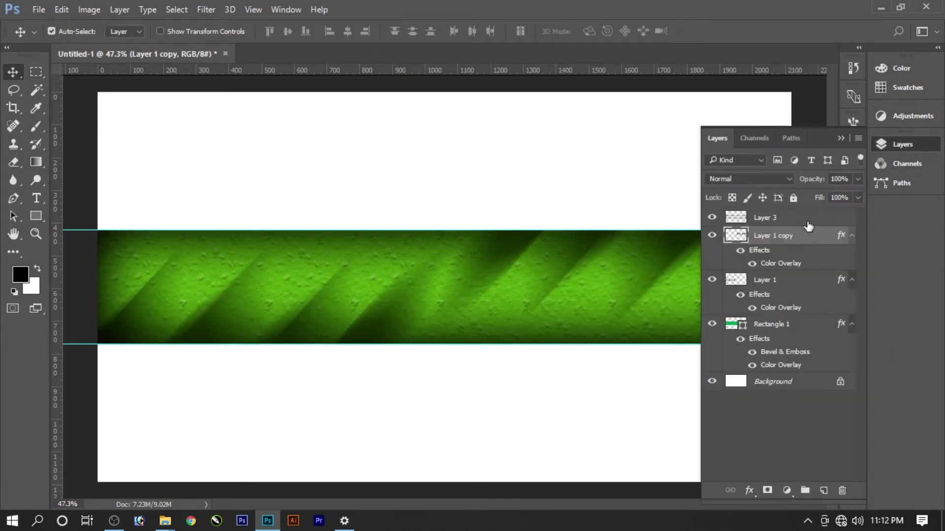
right_click(764, 251)
left_click(554, 381)
right_click(785, 218)
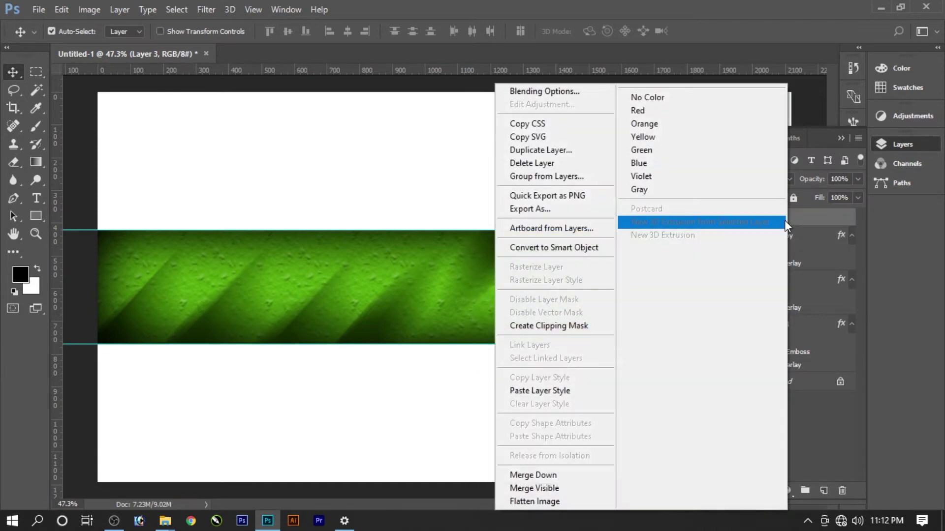
left_click(554, 396)
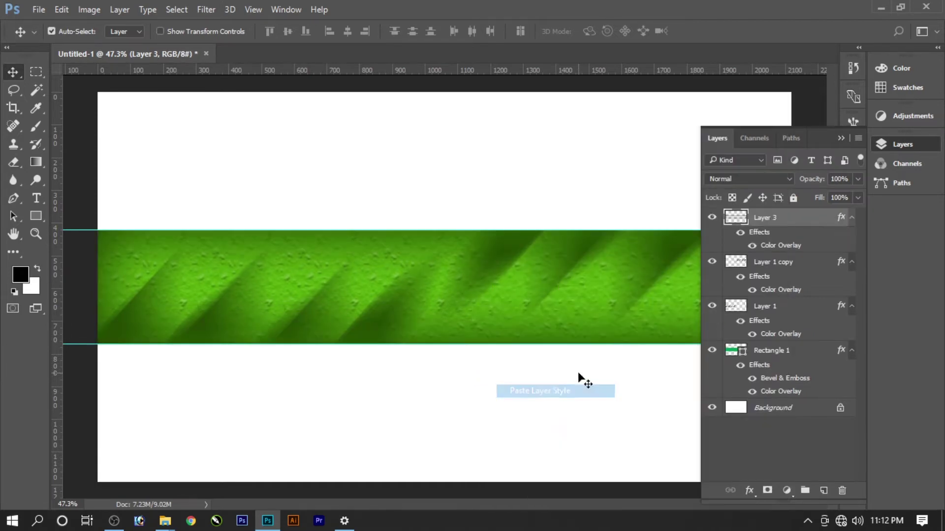
Fit the whole canvas in the window and select the Brush tool.
left_click(717, 137)
right_click(556, 280)
left_click(575, 299)
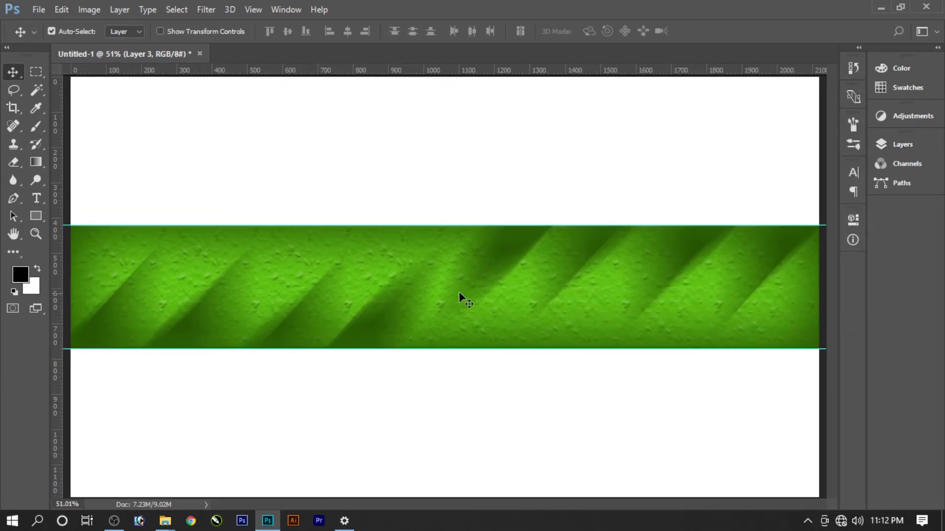
key("b")
left_click(896, 146)
On a new layer, stretch the small black dot into a long thin horizontal line.
left_click(824, 491)
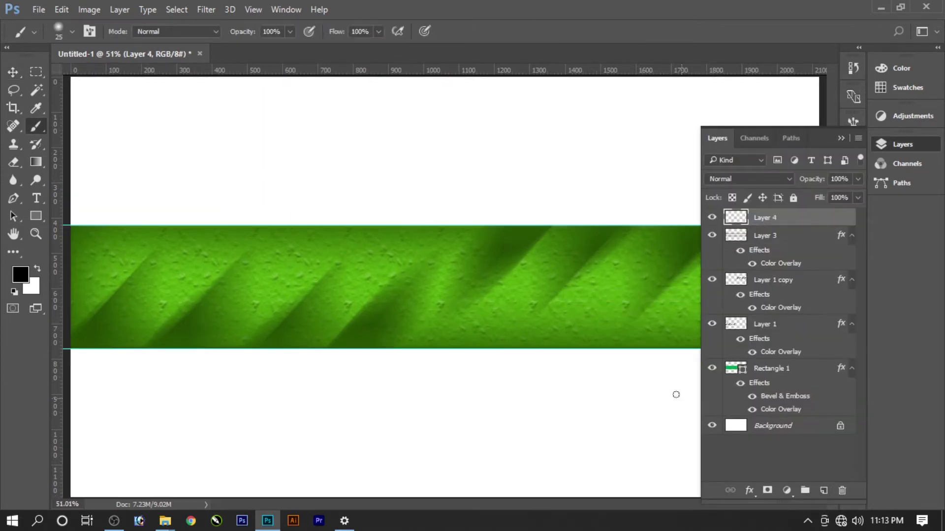
key("ctrl+t")
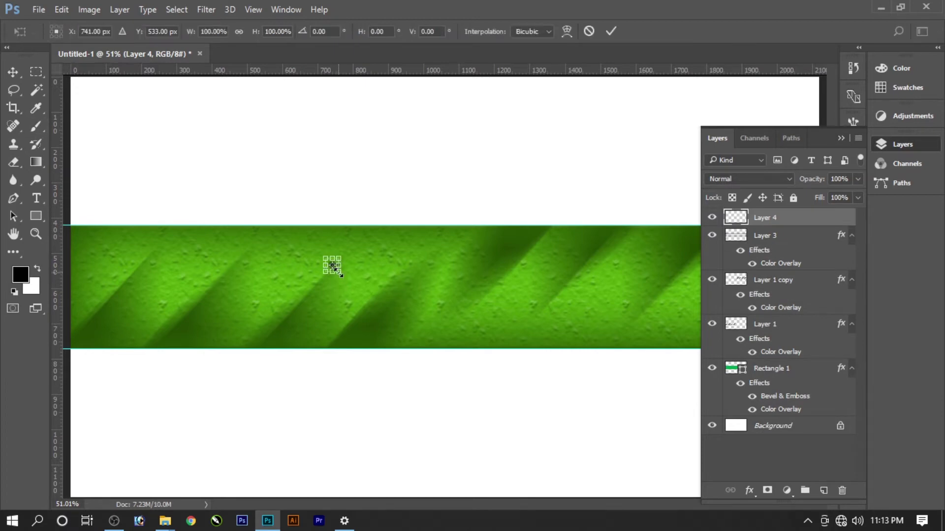
left_click_drag(339, 267, 626, 260)
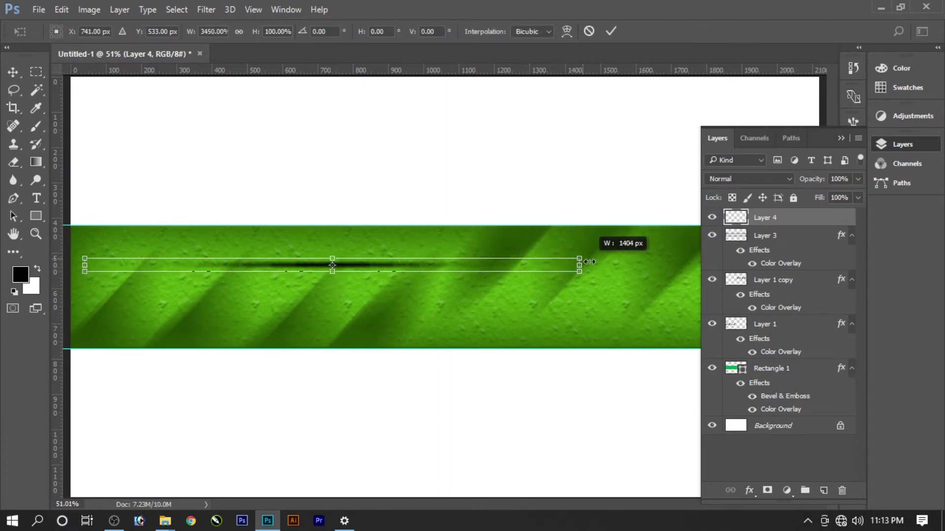
key("Return")
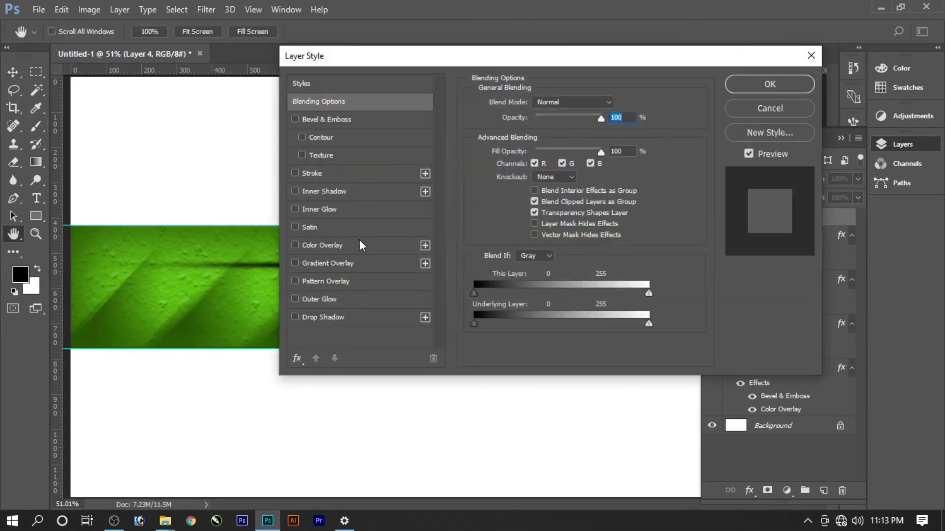
Tint the line lime green (#7cfc00) and place it near the band's top, with a copy lower down.
left_click(358, 245)
left_click(613, 108)
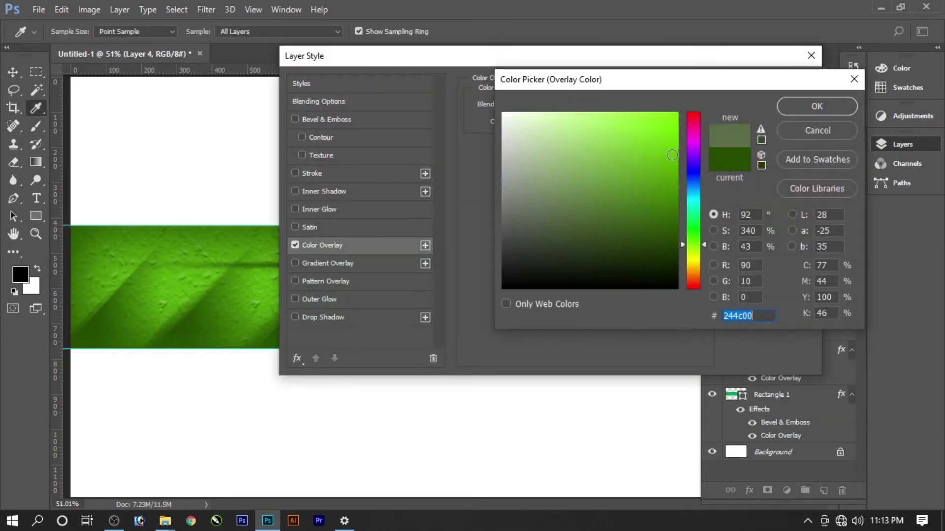
type("7cfc00")
key("Return")
key("Return")
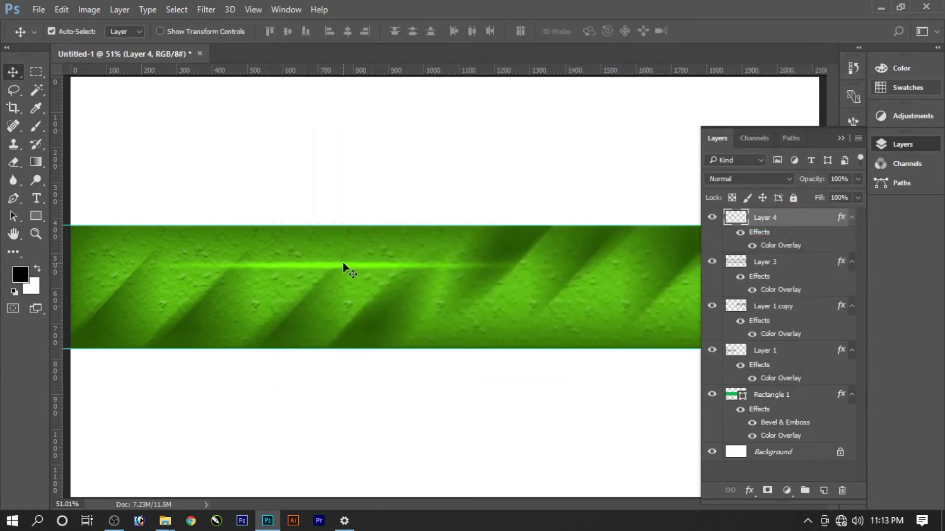
left_click_drag(343, 266, 266, 243)
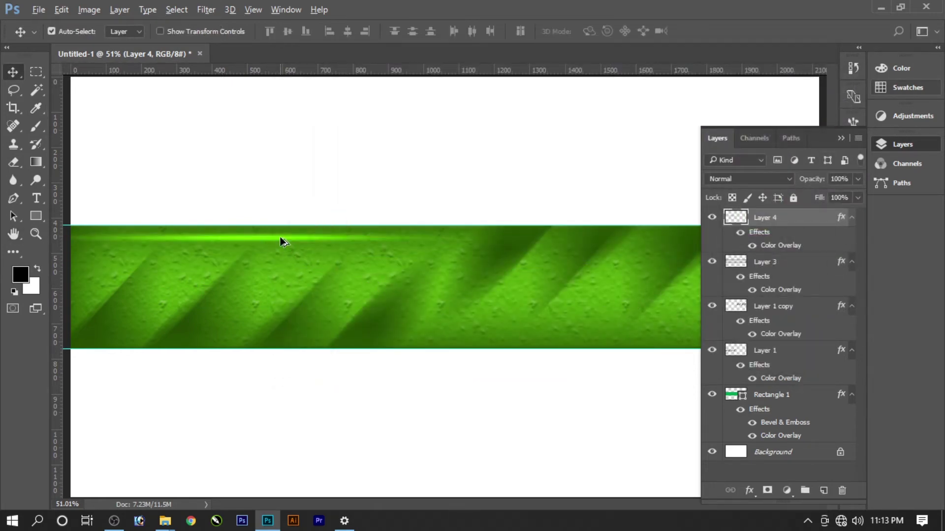
left_click(578, 184)
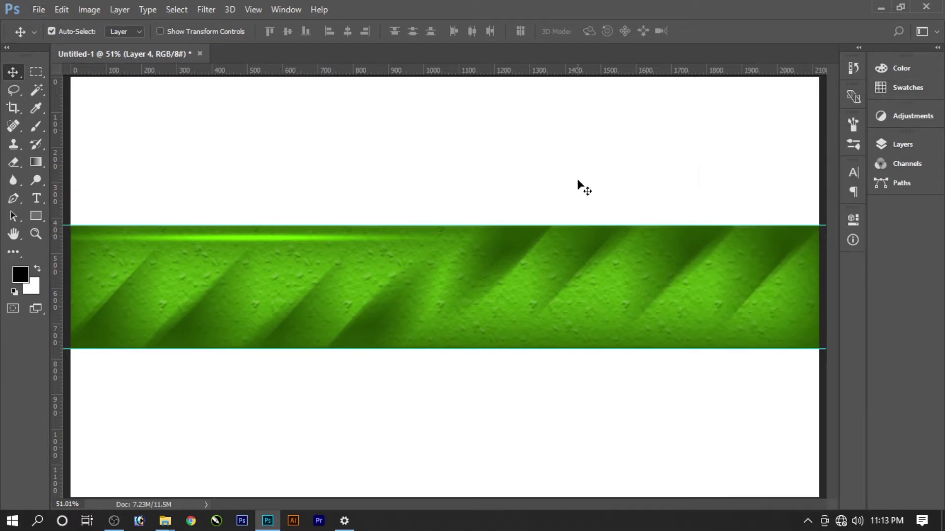
left_click_drag(263, 241, 686, 336)
Draw a circle over the middle of the green band and fill it white.
left_click(32, 214)
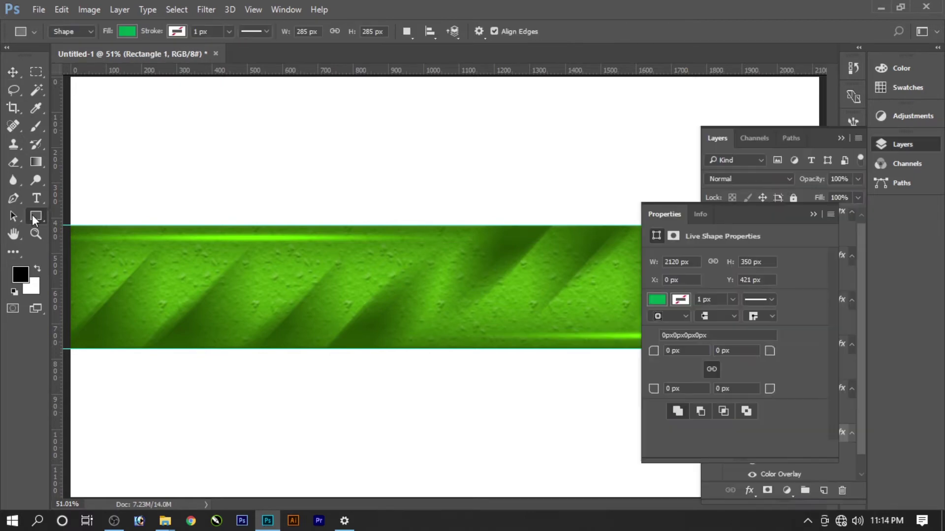
left_click(69, 242)
left_click(670, 221)
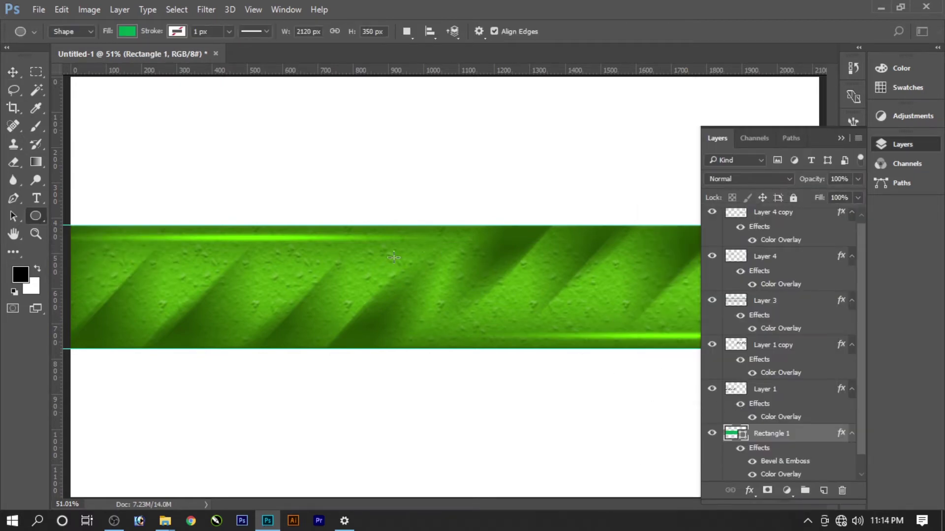
left_click_drag(376, 230, 473, 326)
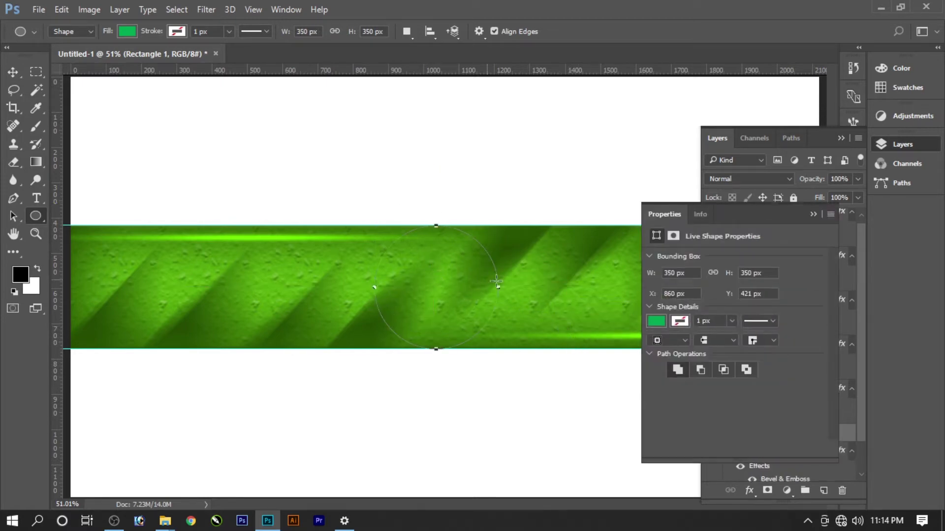
left_click(654, 322)
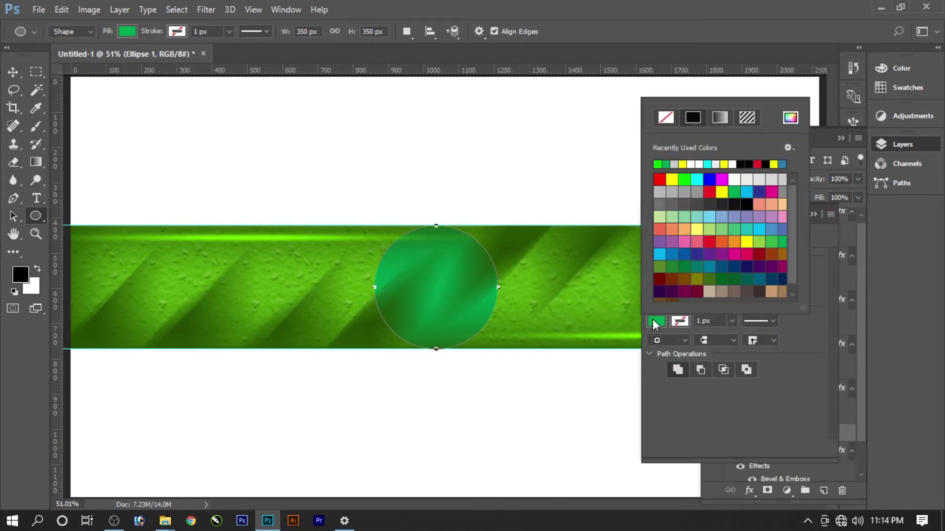
left_click(735, 178)
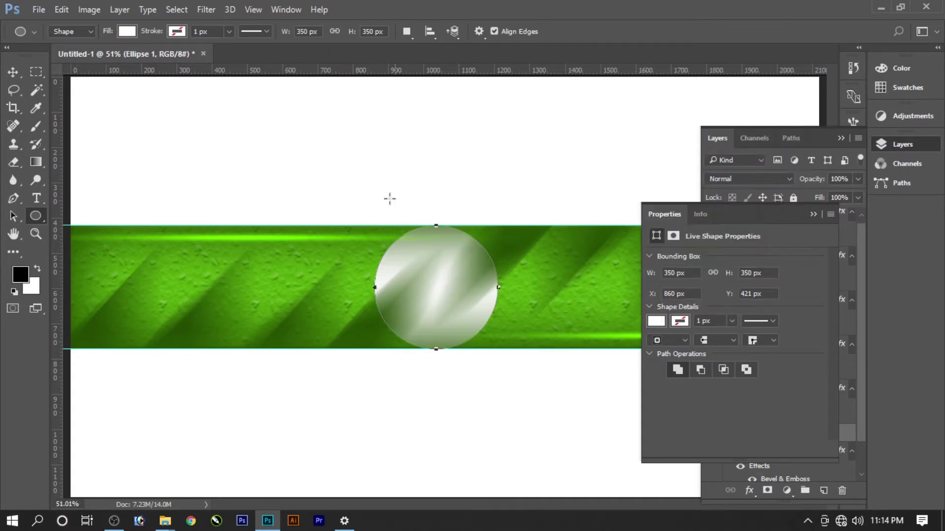
Stretch the circle into a 711 px-wide ellipse and centre it horizontally on the canvas.
left_click(12, 71)
key("ctrl+t")
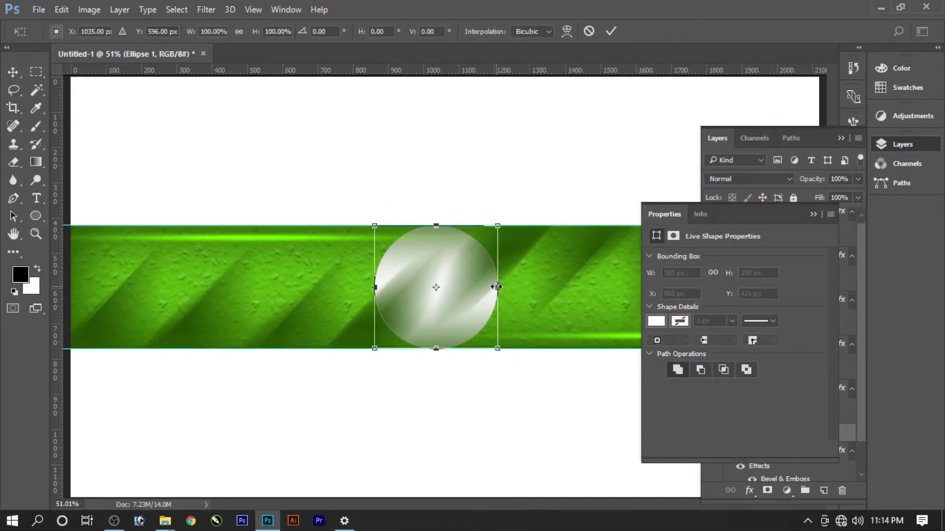
mouse_move(498, 287)
left_mouse_down()
mouse_move(582, 287)
mouse_move(560, 287)
left_mouse_up()
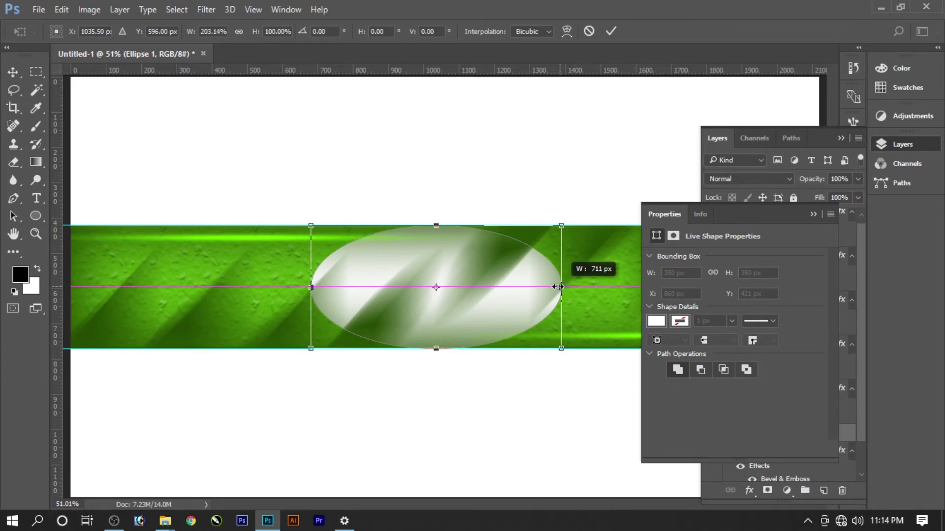
double_click(524, 296)
key("ctrl+a")
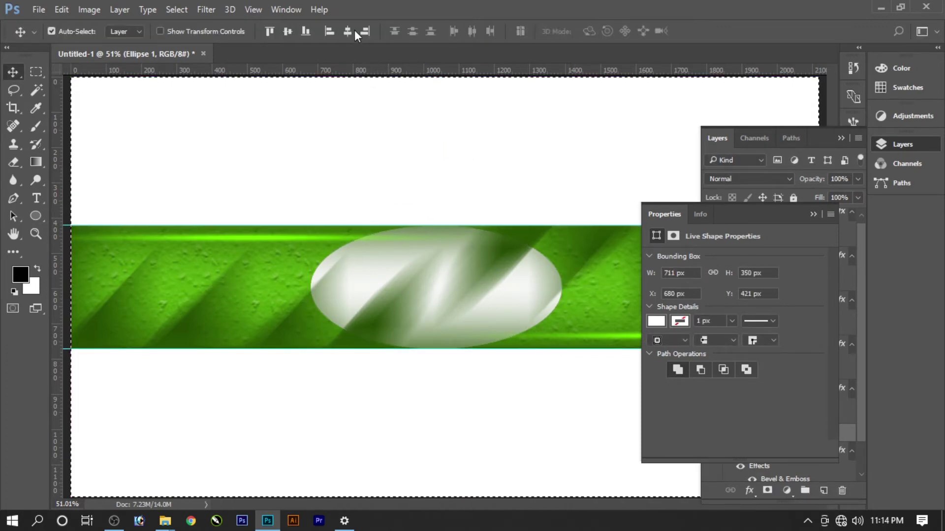
left_click(347, 31)
left_click_drag(456, 162, 452, 196)
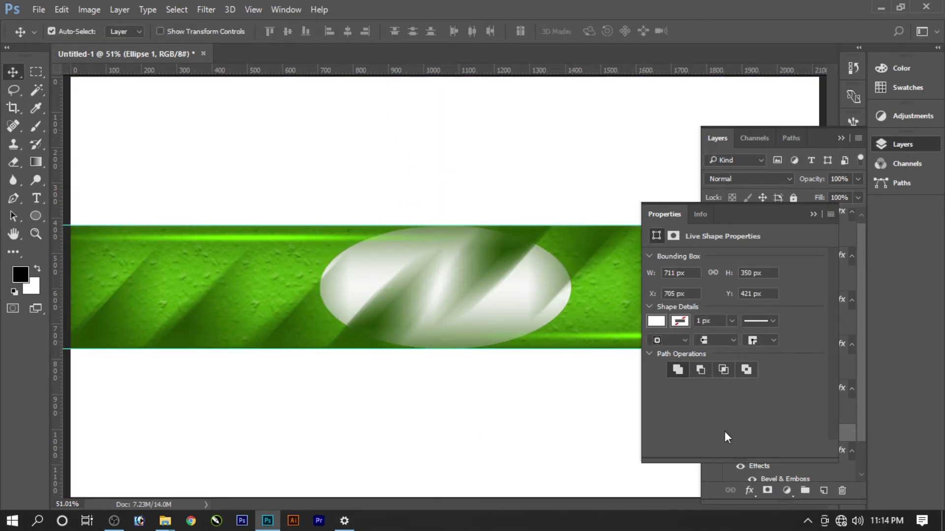
Give the ellipse a pale green #ddffbf Color Overlay.
left_click(659, 209)
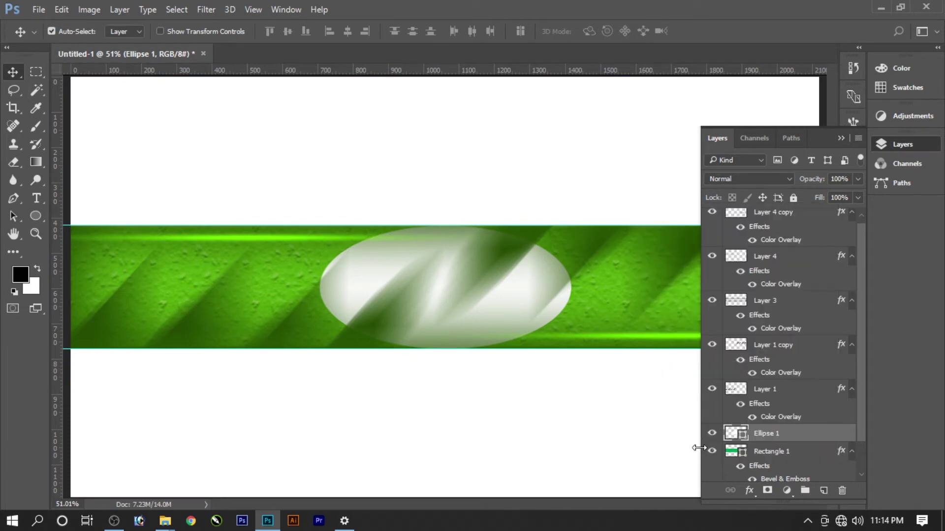
left_click(749, 491)
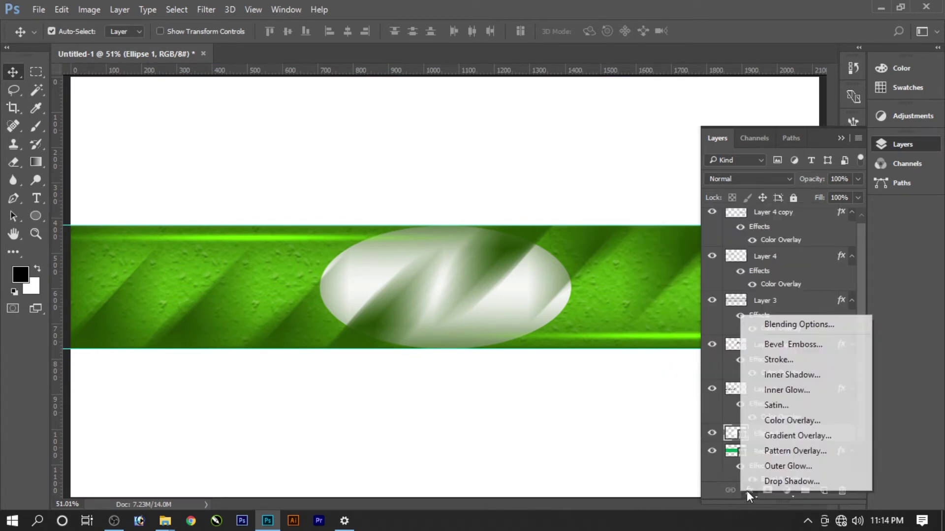
left_click(774, 423)
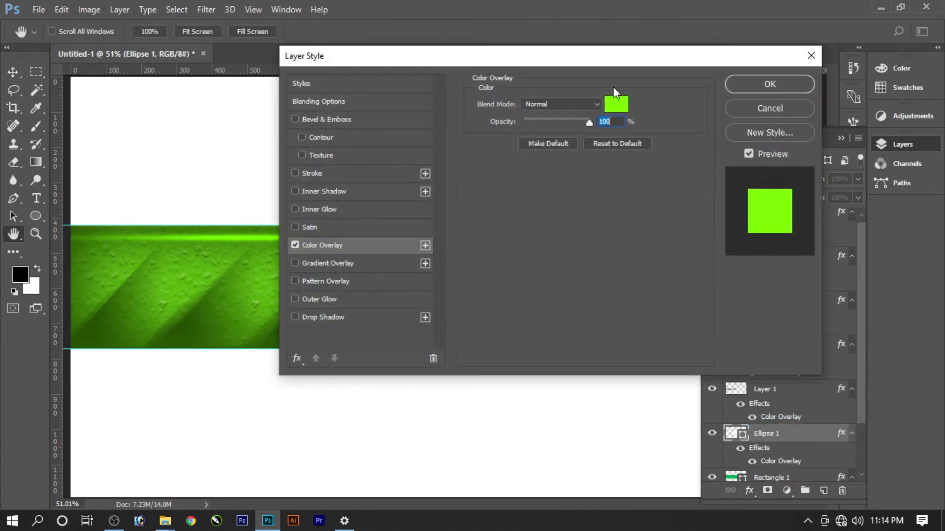
left_click_drag(617, 55, 915, 72)
left_click(918, 118)
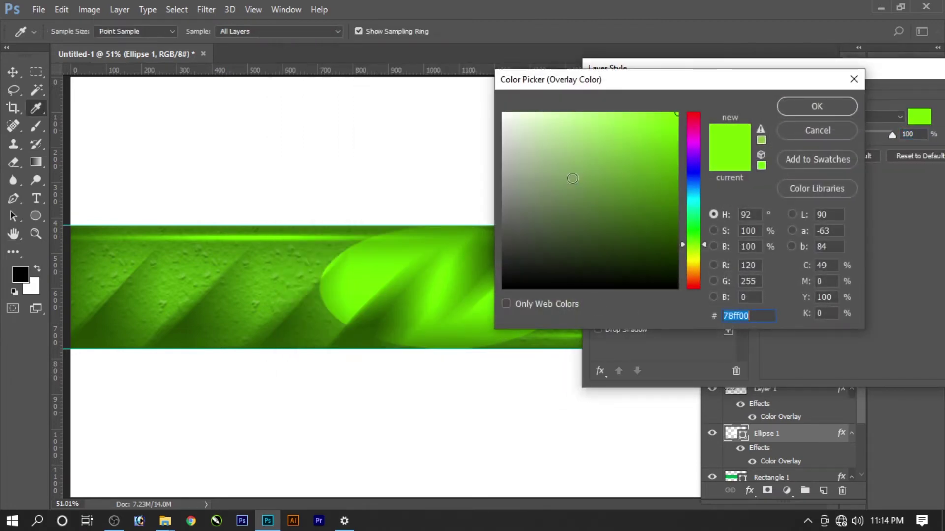
left_click_drag(553, 128, 553, 88)
left_click_drag(548, 137, 546, 102)
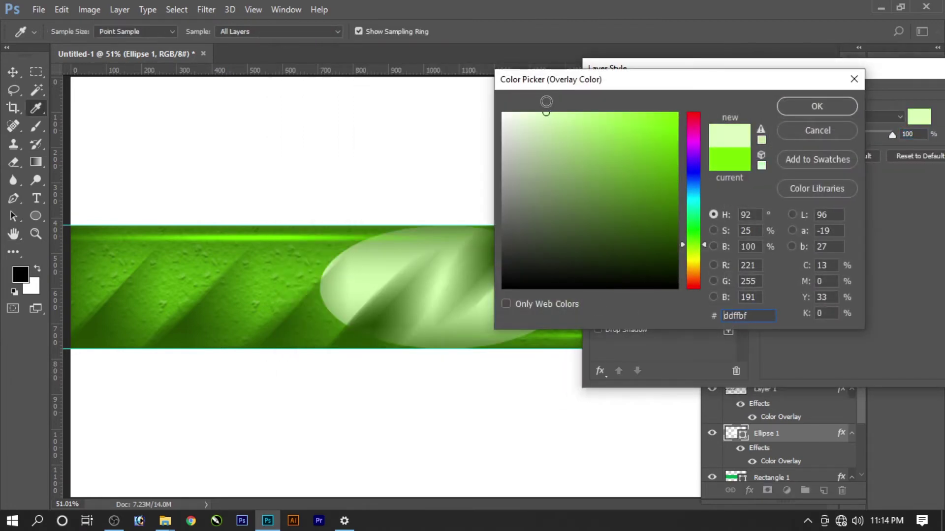
key("Return")
key("Return")
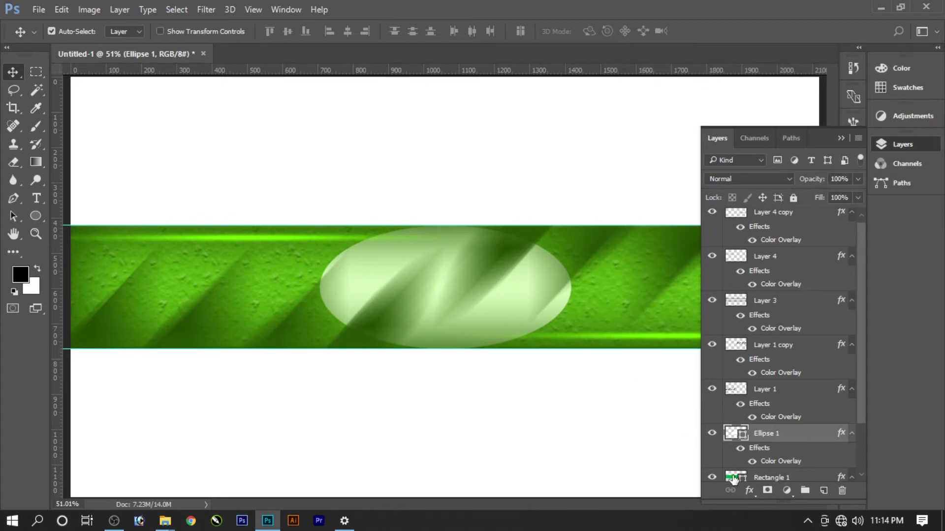
Add a Drop Shadow to the ellipse: Multiply, 41% opacity, spread 19, size 24.
left_click(750, 489)
left_click(695, 433)
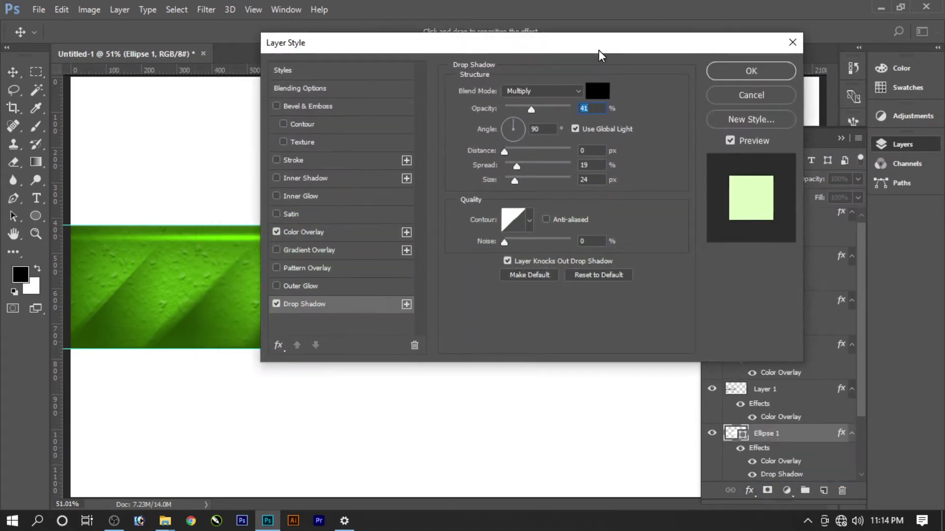
left_click_drag(536, 69, 775, 37)
key("Return")
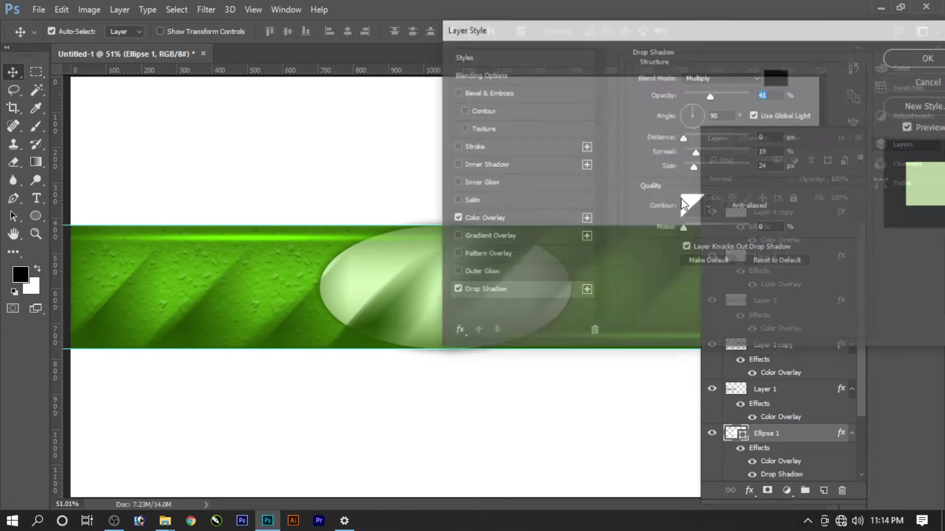
scroll(523, 276, "down", 2)
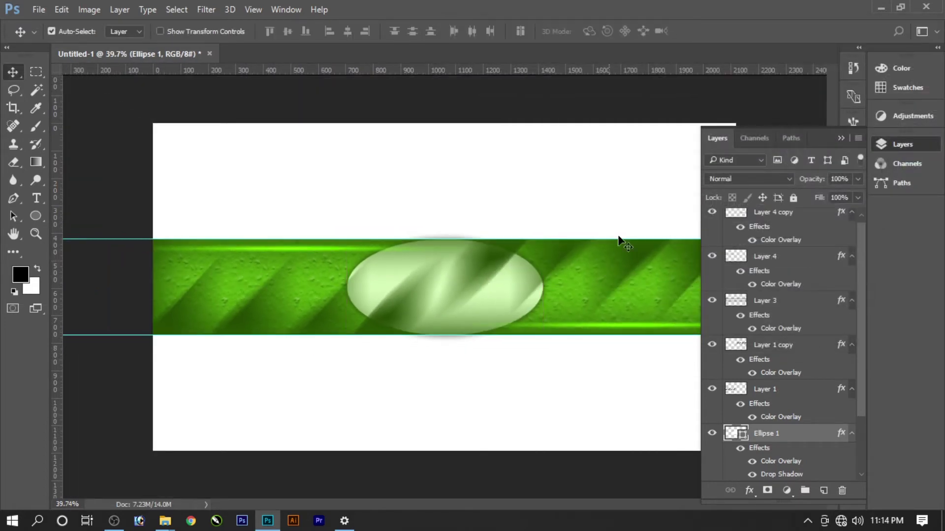
Create a temporary 1278 × 350 px rectangle shape.
right_click(523, 289)
left_click(549, 295)
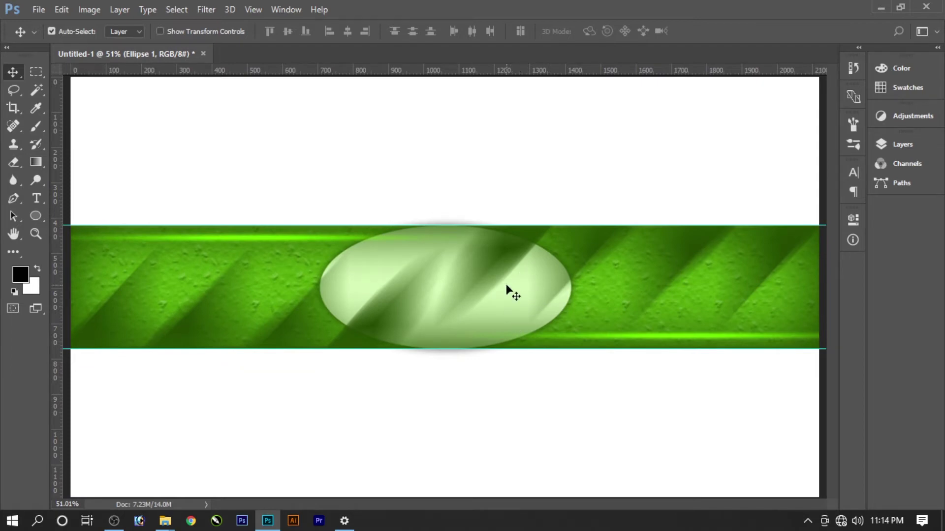
key("m")
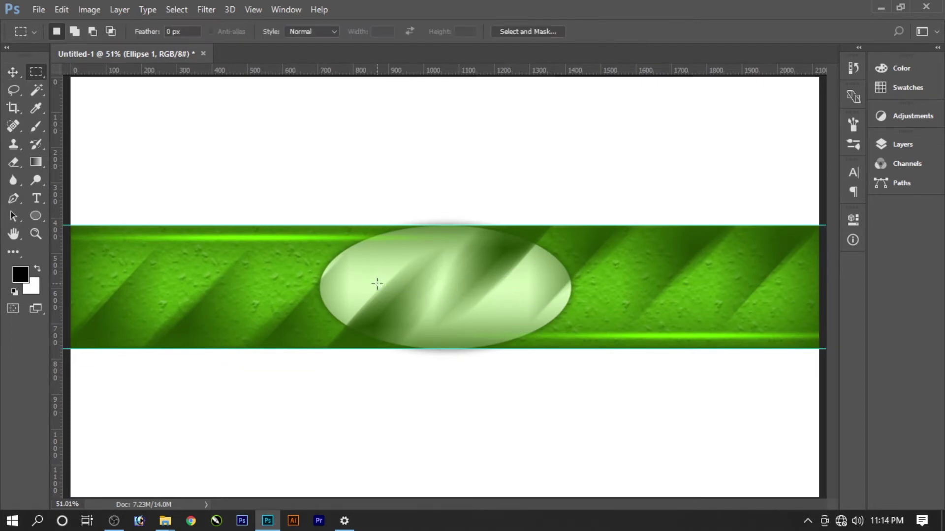
left_click(46, 164)
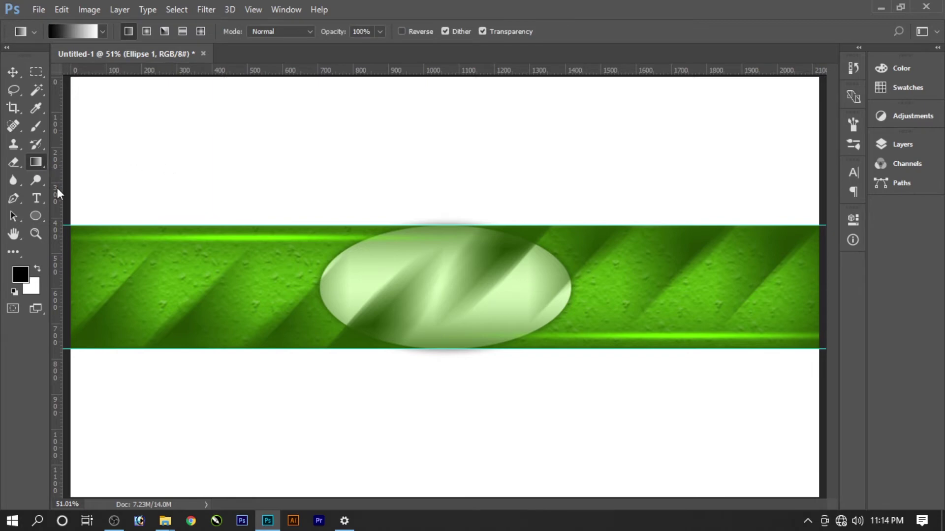
left_click_drag(36, 215, 88, 214)
left_click(317, 182)
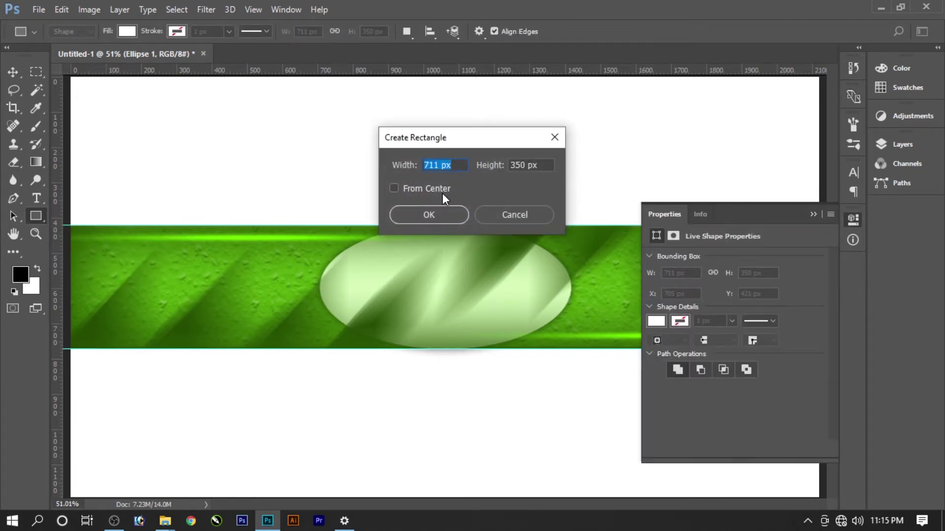
type("1278")
key("Return")
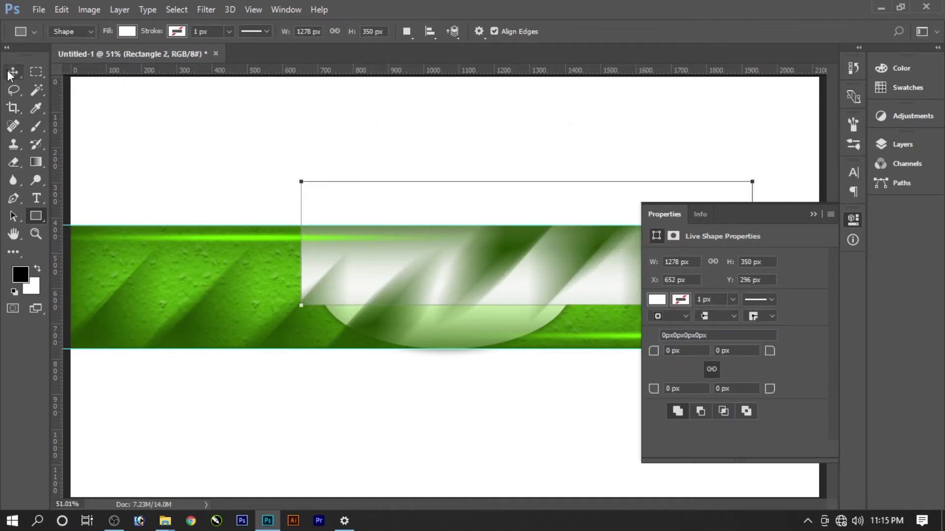
Centre the rectangle, drag vertical guides to both its edges, then delete it.
left_click(9, 74)
key("ctrl+a")
left_click(347, 31)
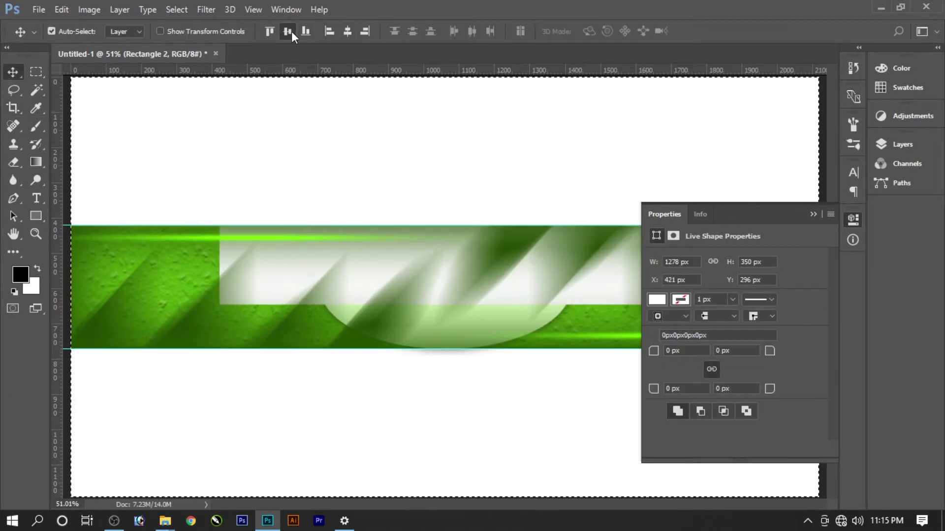
left_click(288, 31)
mouse_move(354, 72)
left_mouse_down()
mouse_move(276, 166)
mouse_move(218, 192)
left_mouse_up()
left_click(666, 217)
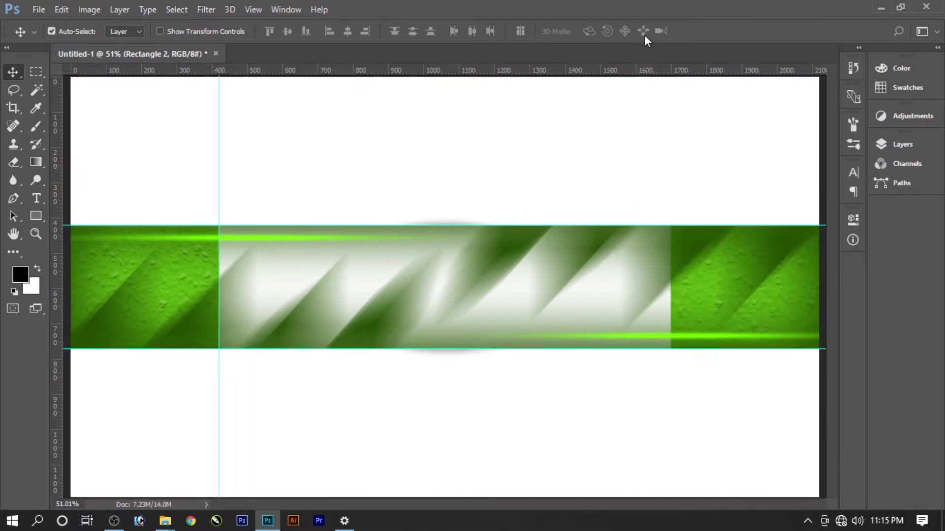
left_click_drag(648, 73, 671, 244)
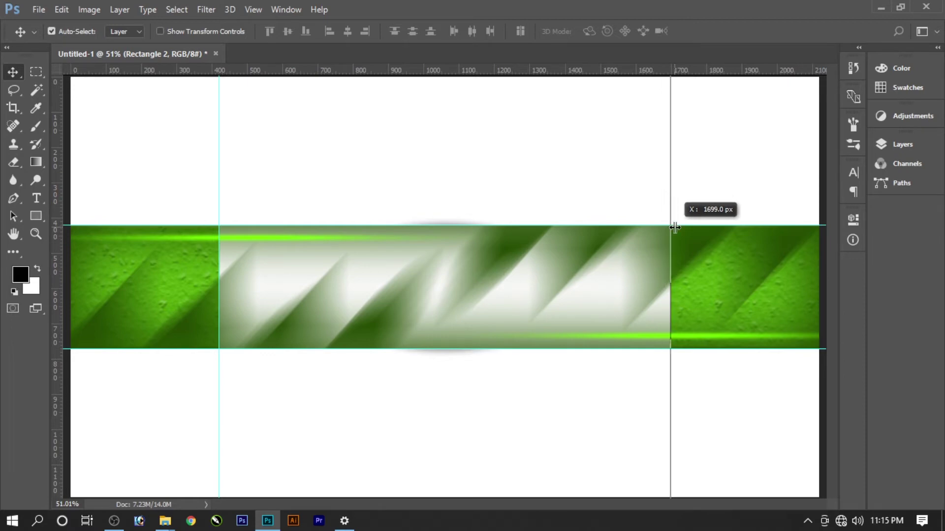
key("Delete")
Draw a white band about 117 px high between the two guides, redrawing it once.
key("F7")
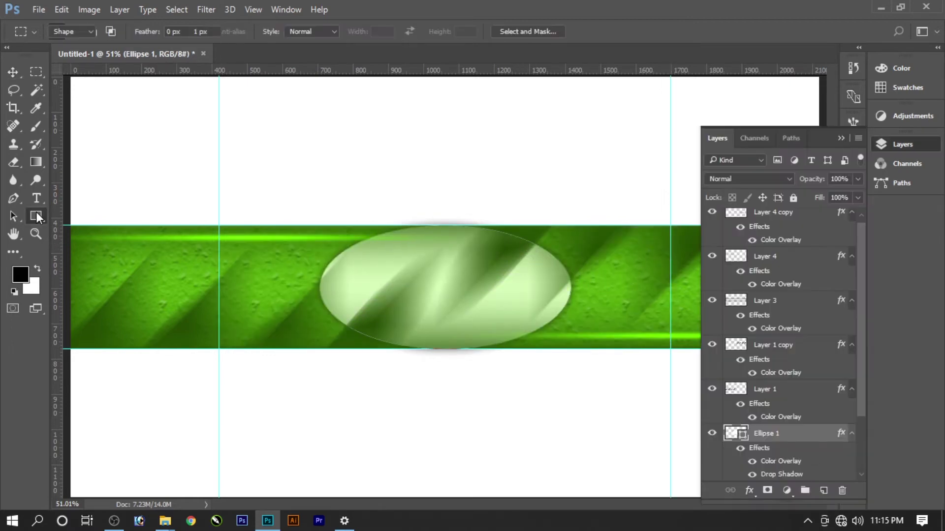
key("u")
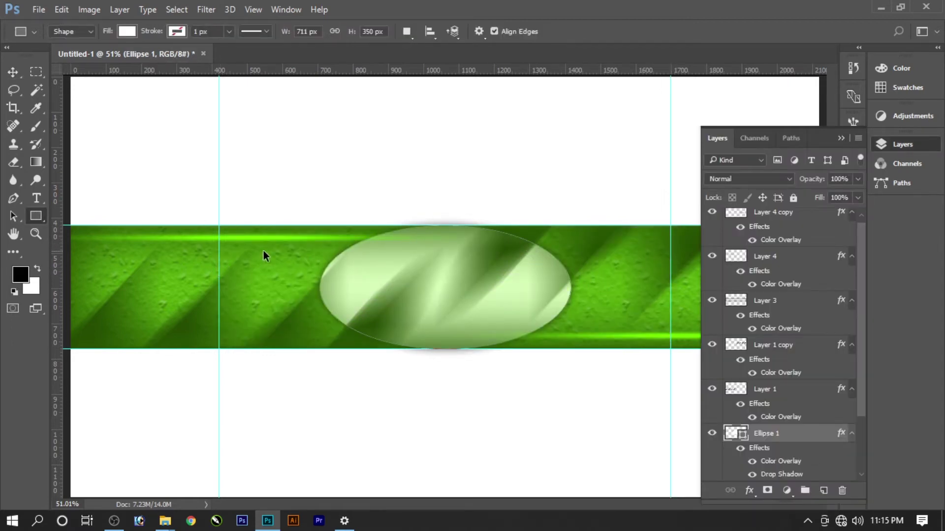
left_click_drag(219, 264, 669, 296)
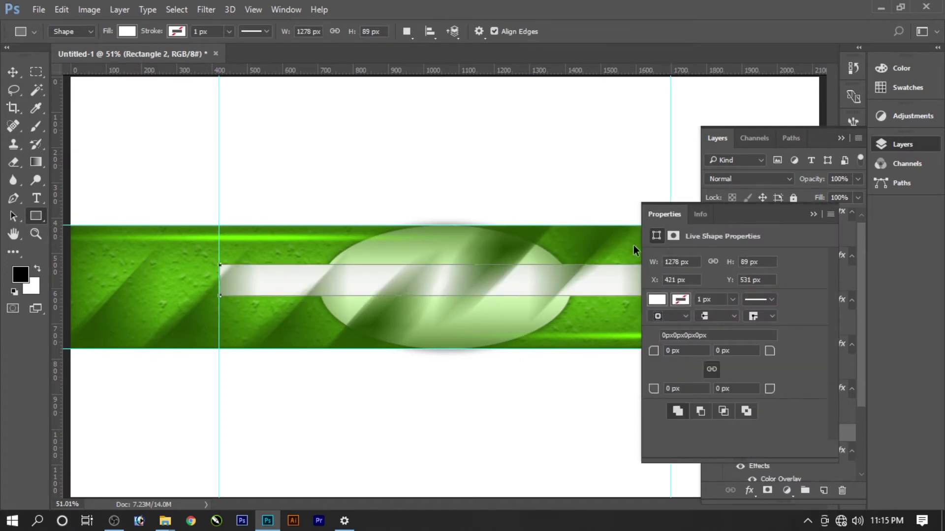
key("ctrl+z")
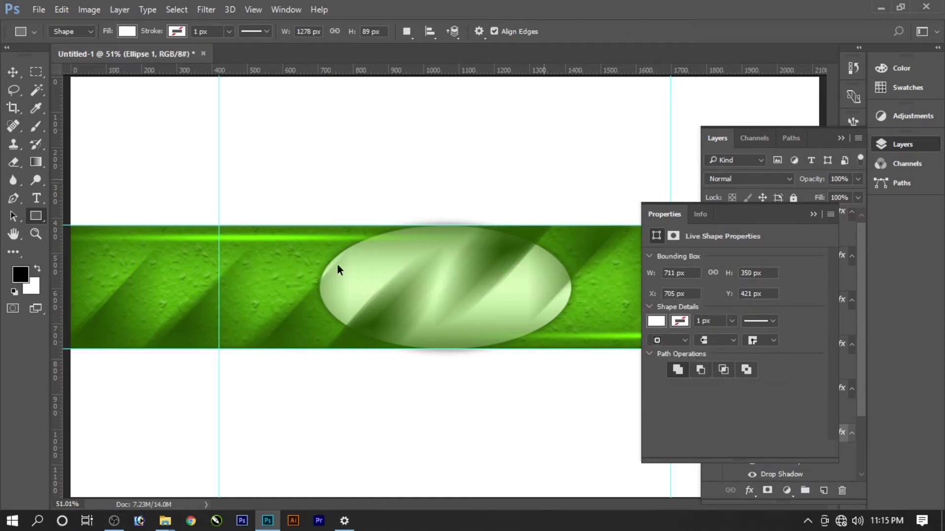
left_click(667, 215)
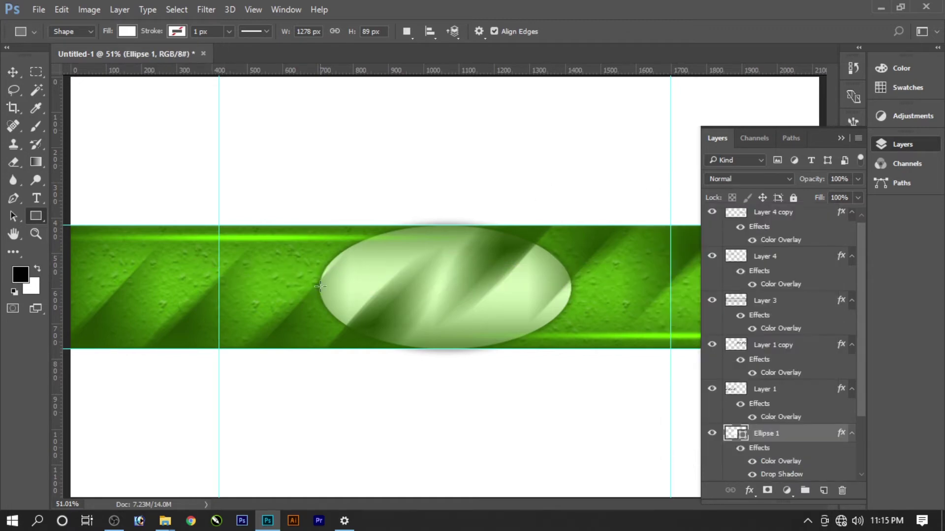
left_click_drag(219, 261, 666, 300)
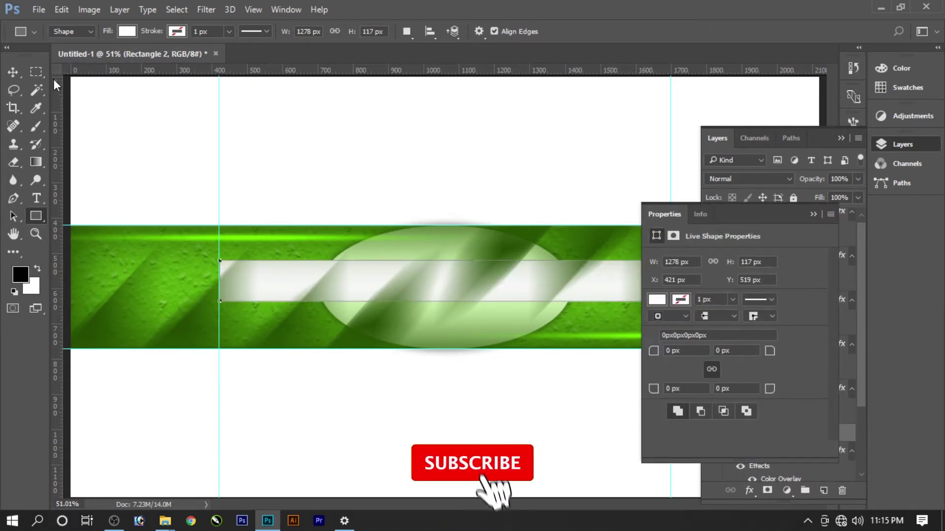
Shrink the white band to 107 px high and centre it vertically on the canvas.
left_click(13, 73)
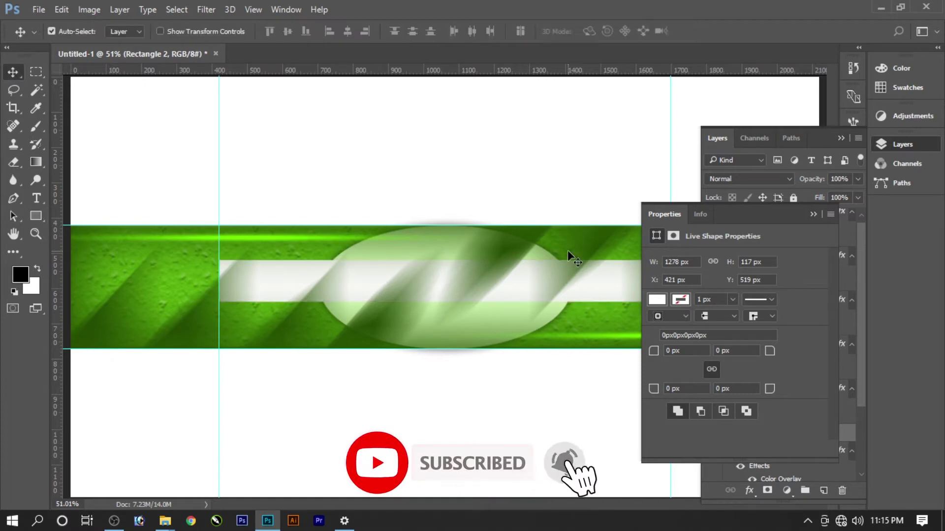
key("ctrl+t")
left_click_drag(454, 300, 446, 297)
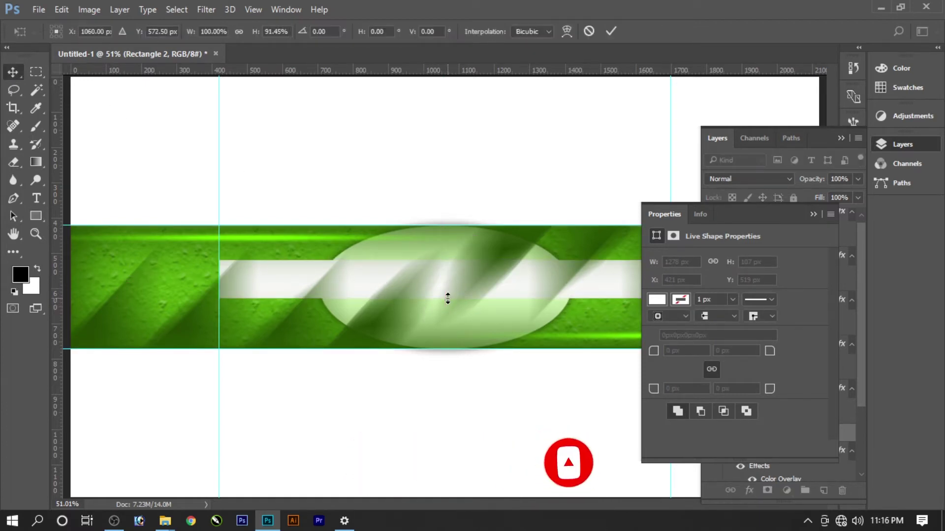
key("Return")
key("ctrl+a")
left_click(288, 32)
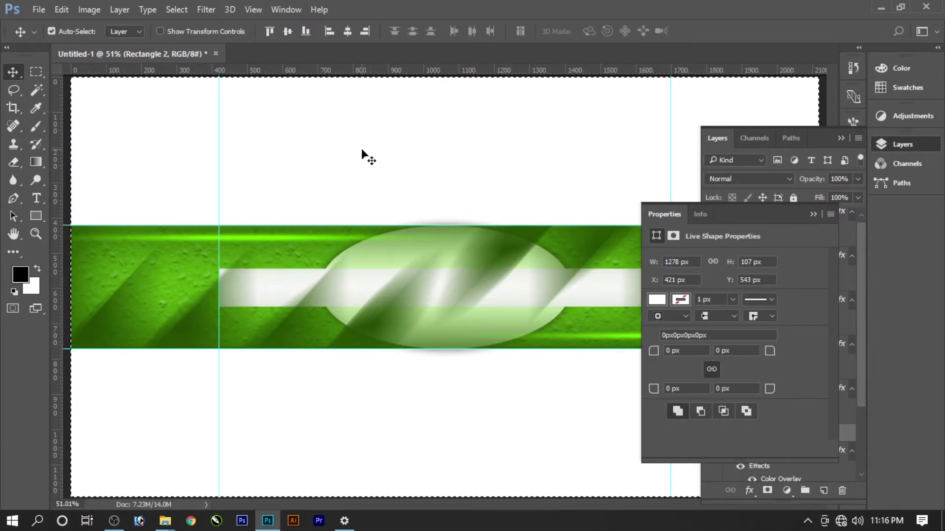
key("ctrl+d")
left_click(35, 216)
Draw a 322 × 322 px white circle and centre it vertically and horizontally on the canvas.
left_click(93, 242)
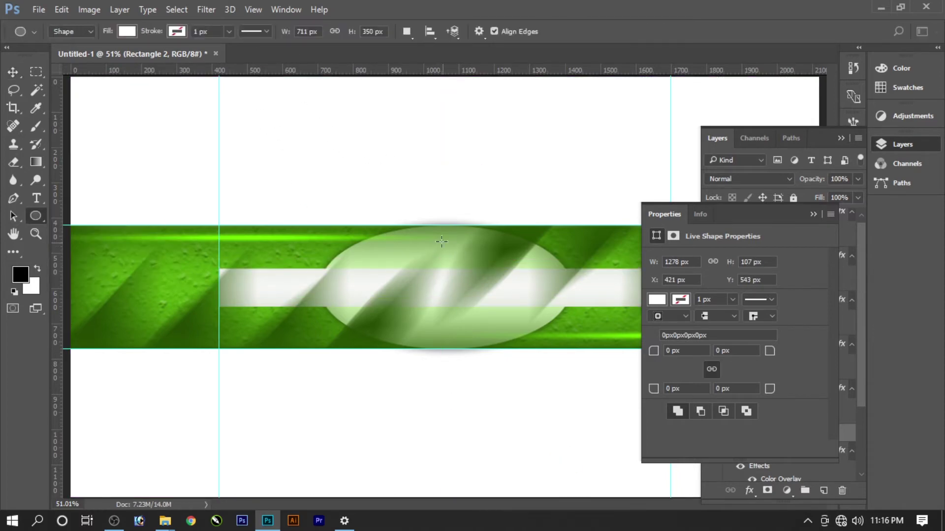
left_click_drag(390, 235, 508, 345)
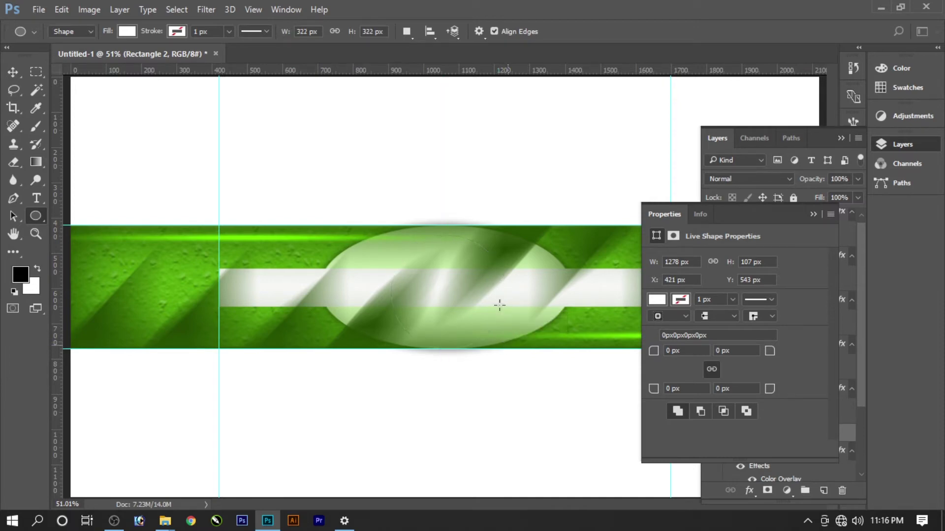
left_click(18, 72)
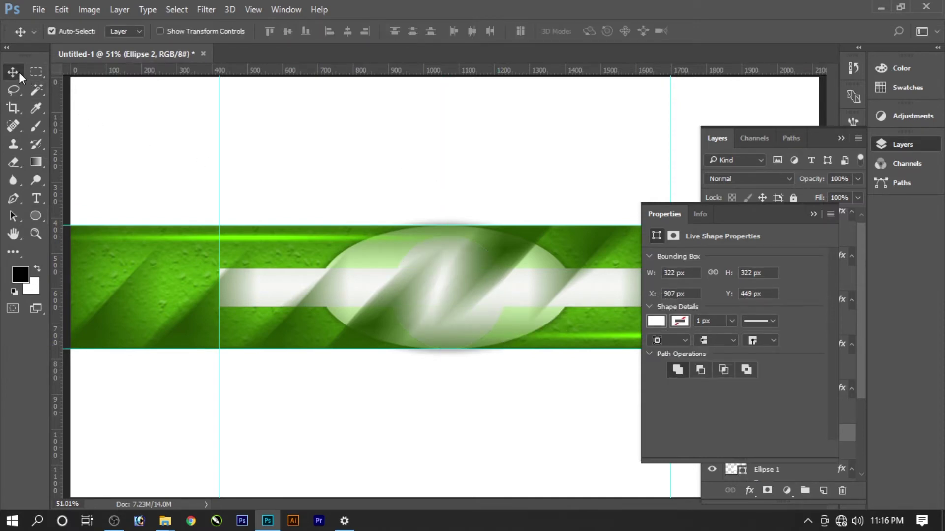
right_click(273, 279)
left_click(315, 288)
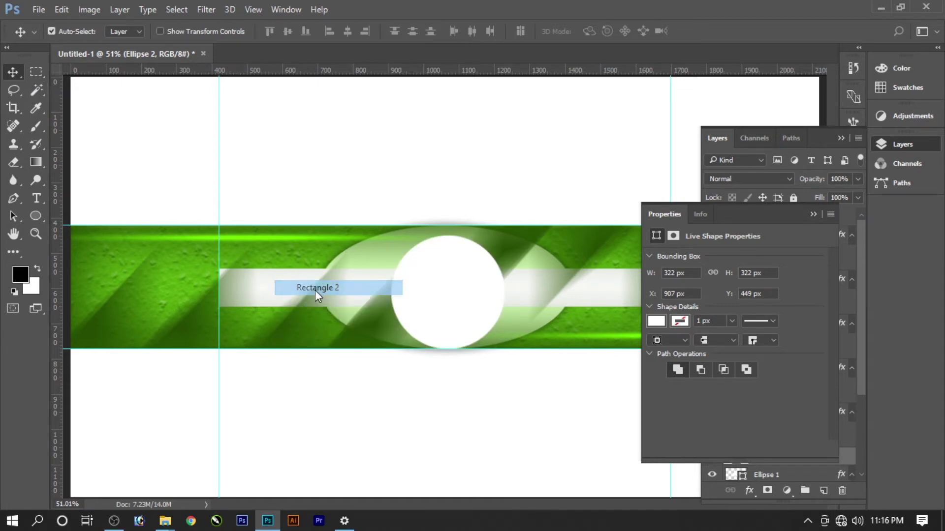
key("ctrl")
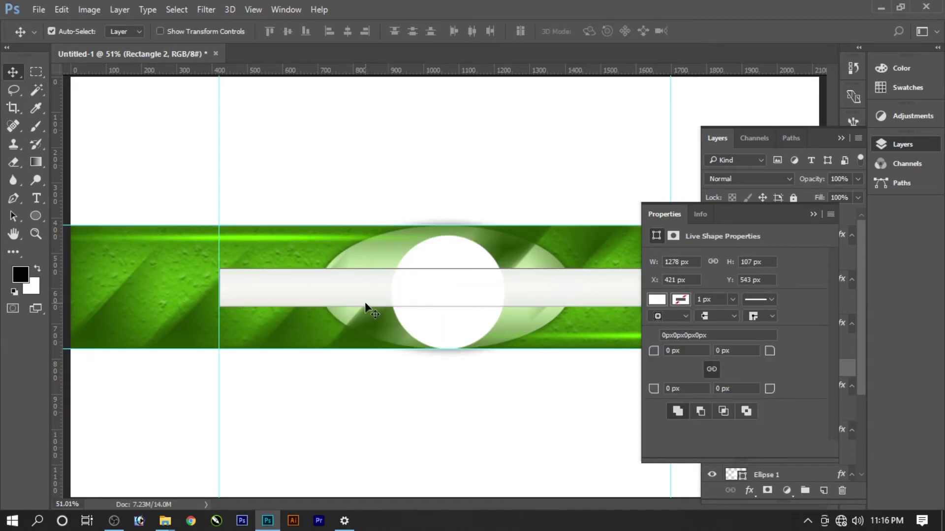
left_click(443, 328, "ctrl")
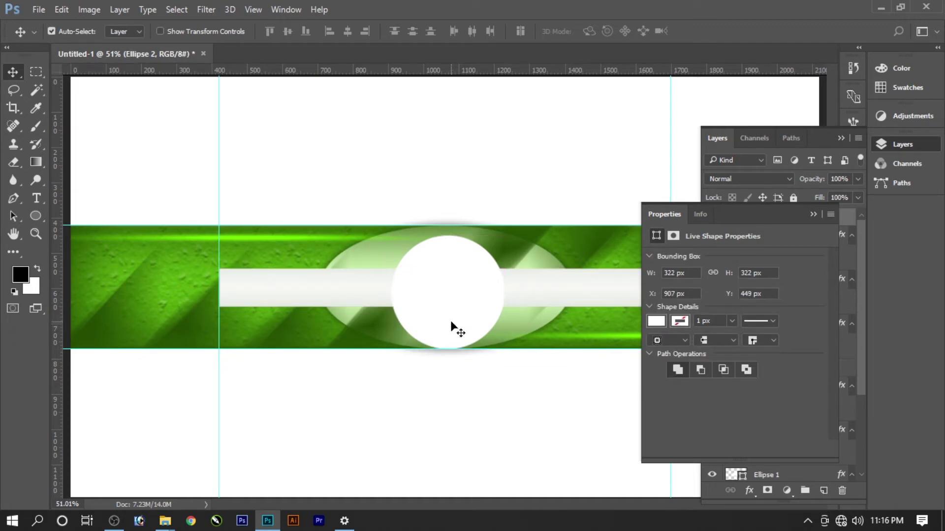
key("ctrl+a")
left_click(288, 31)
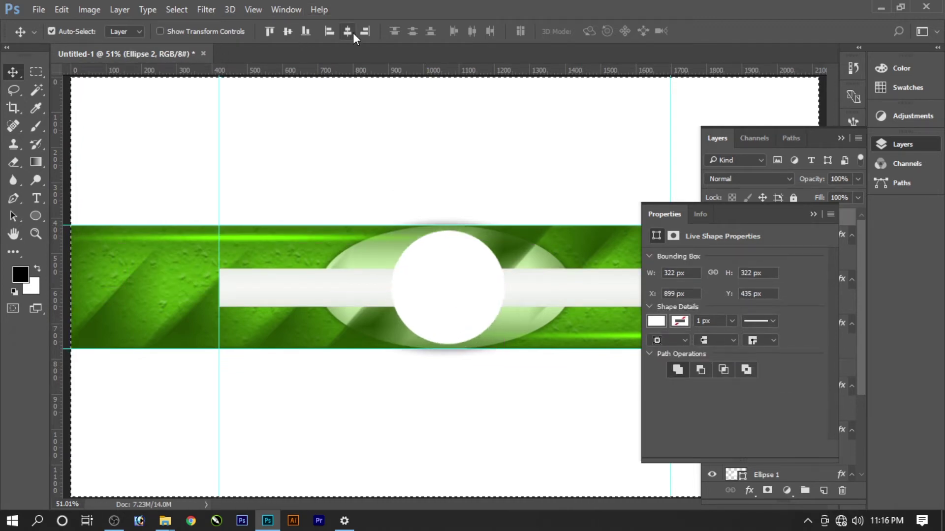
left_click(347, 31)
Duplicate the white circle and shrink the copy to about 91% around its centre.
scroll(492, 310, "up", 2)
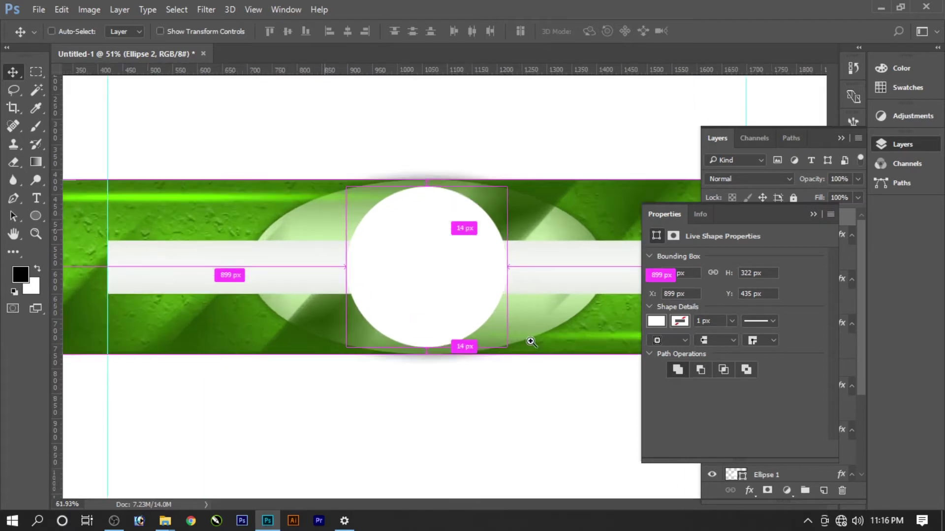
scroll(516, 295, "up", 3)
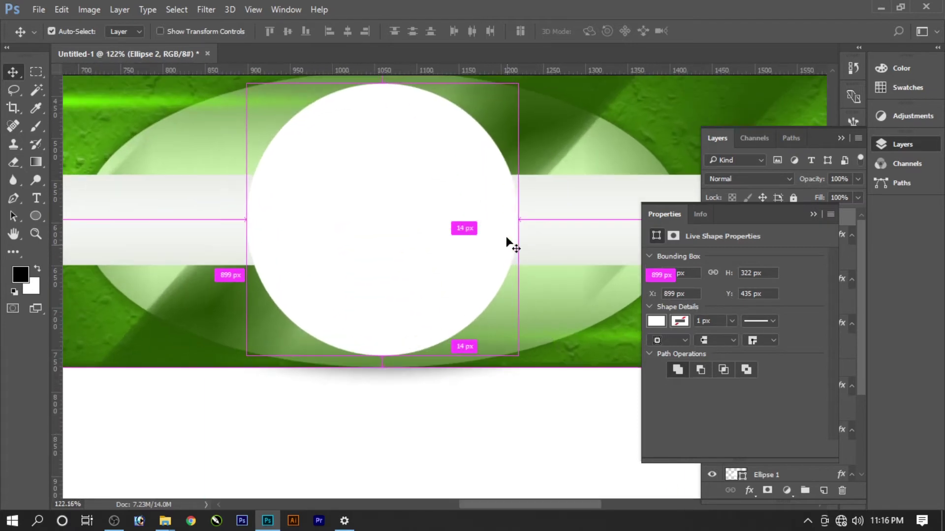
left_click(683, 216)
right_click(764, 220)
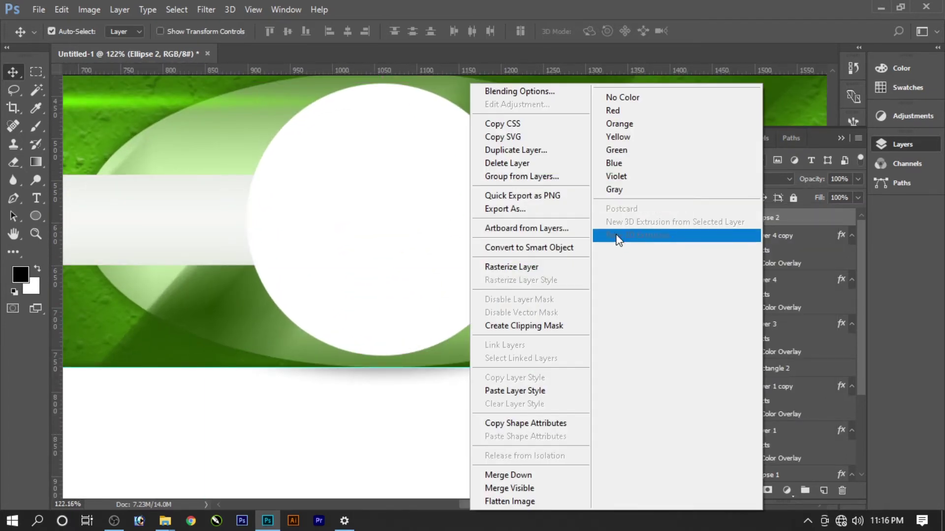
left_click(556, 151)
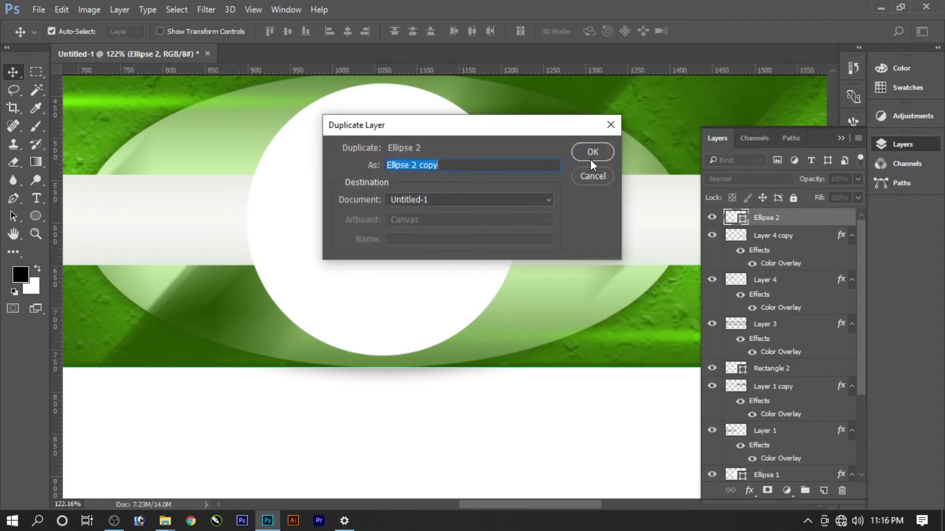
left_click(591, 153)
key("ctrl+t")
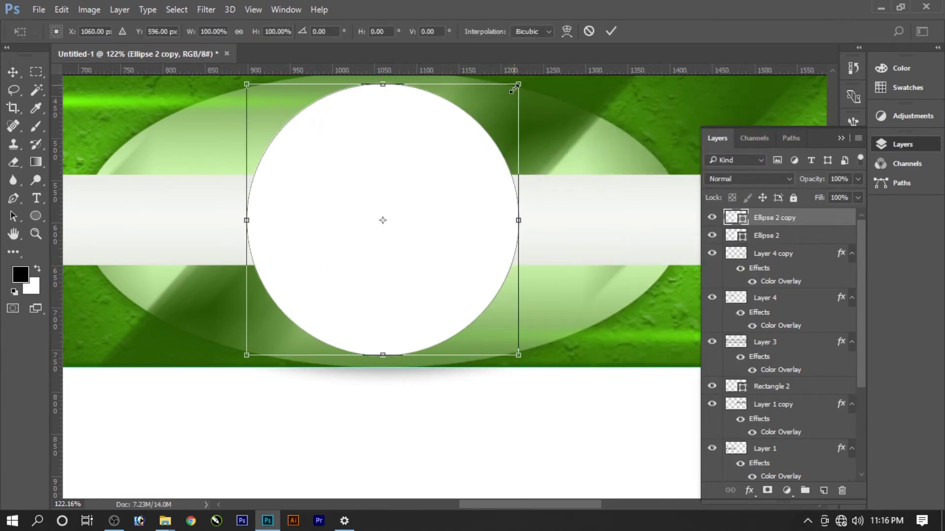
left_click_drag(513, 89, 505, 96)
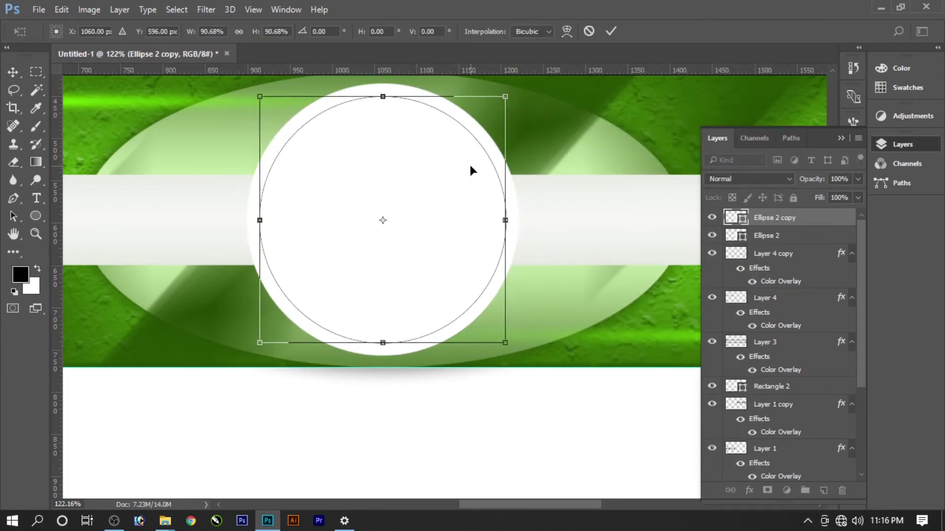
key("Return")
Give the shrunken circle copy a drop shadow.
left_click(749, 491)
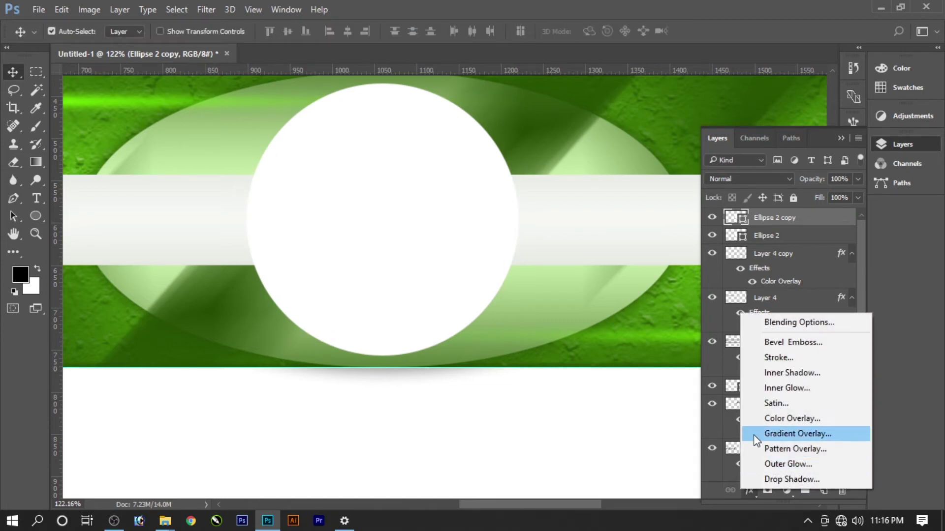
left_click(766, 477)
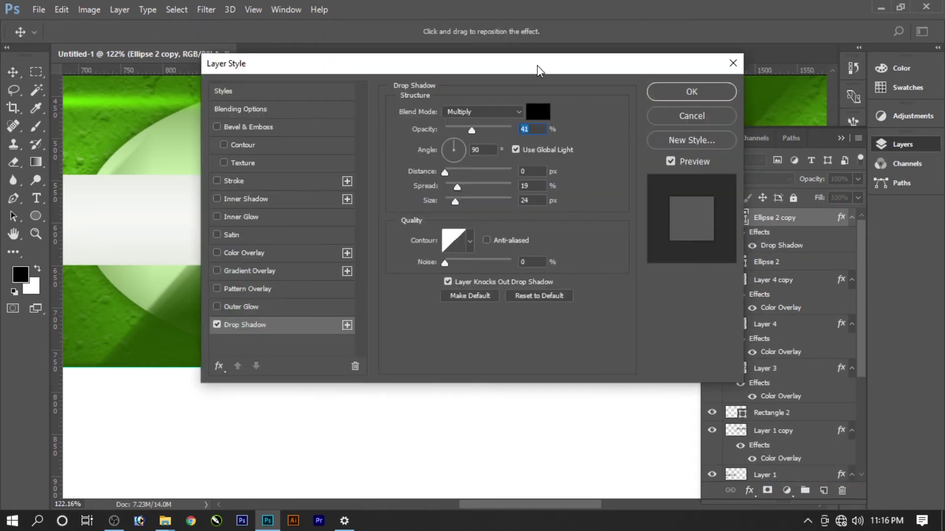
left_click_drag(525, 61, 861, 58)
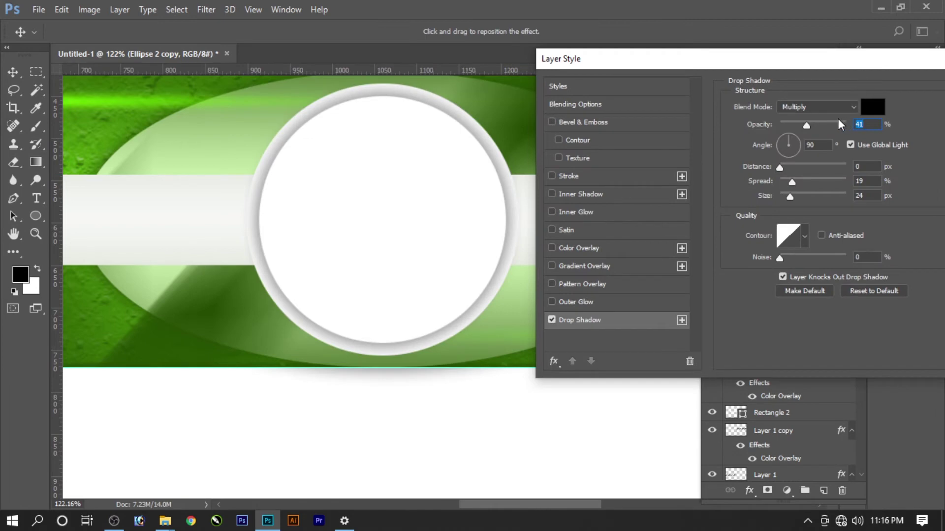
key("Return")
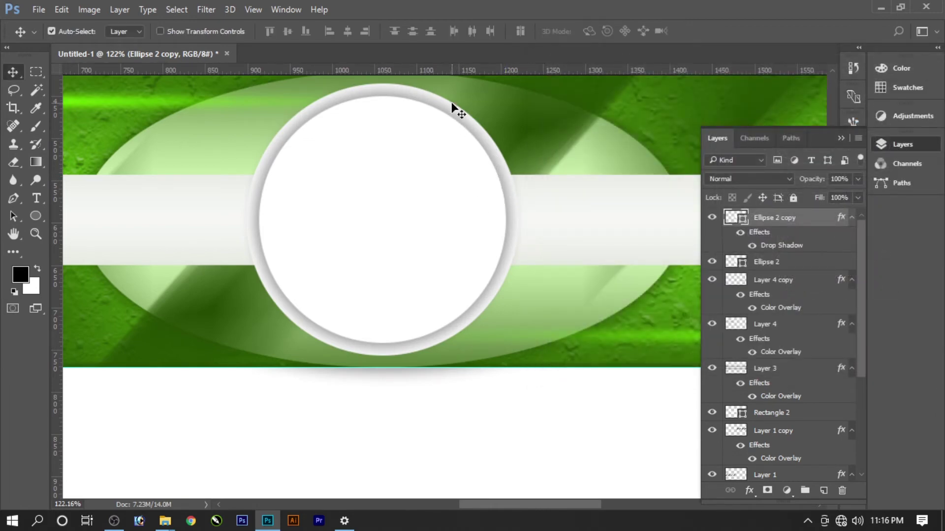
right_click(429, 147)
left_click(450, 154)
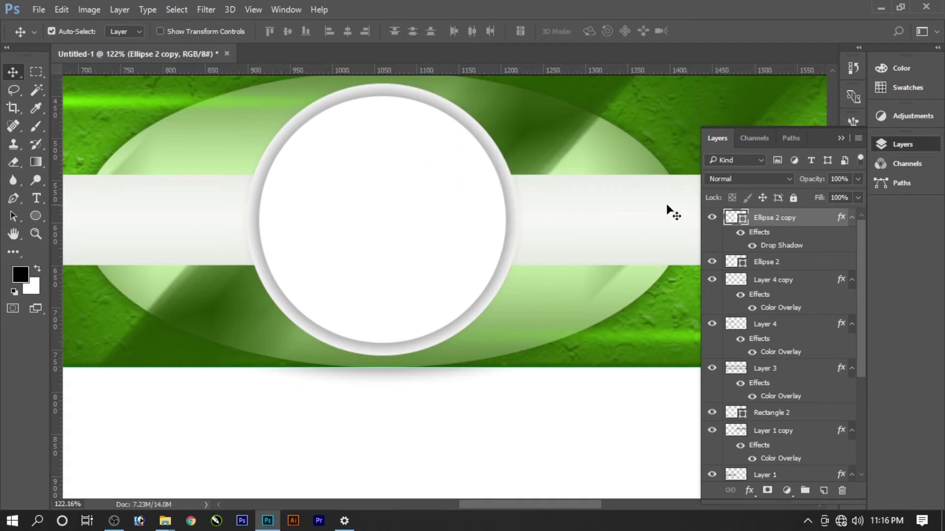
Duplicate the shadowed circle and shrink it to about 95% as an inner ring.
right_click(769, 222)
left_click(546, 149)
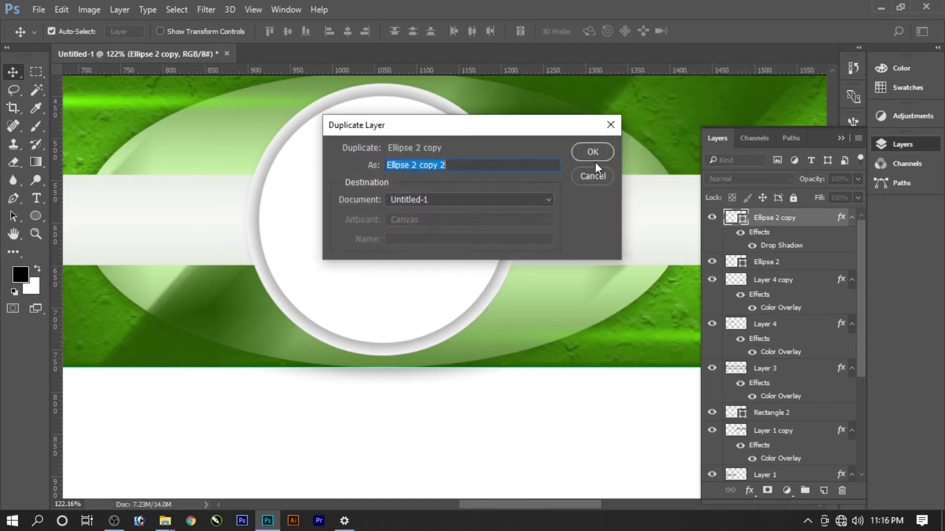
left_click(588, 152)
key("ctrl+t")
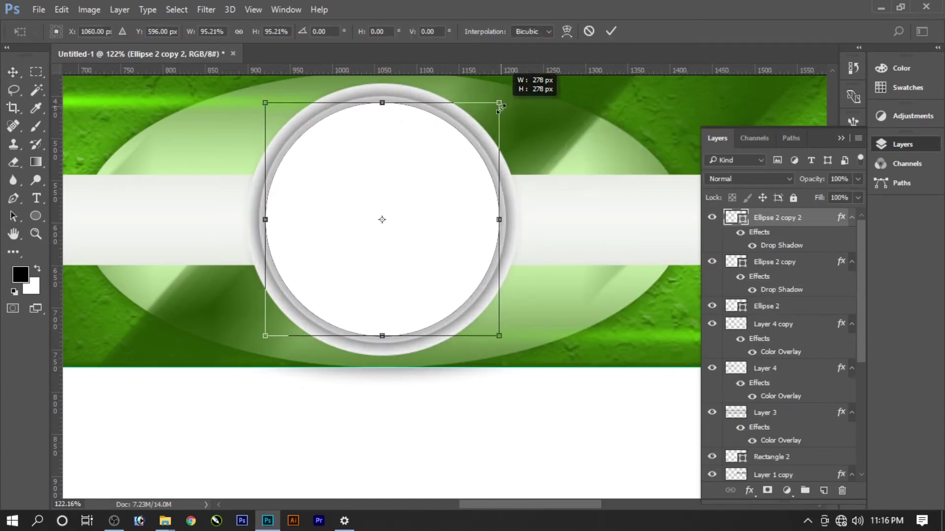
left_click_drag(503, 95, 493, 105)
key("Return")
Strip the innermost circle's effects and restyle it with no fill and a grey 2 px outline.
right_click(768, 219)
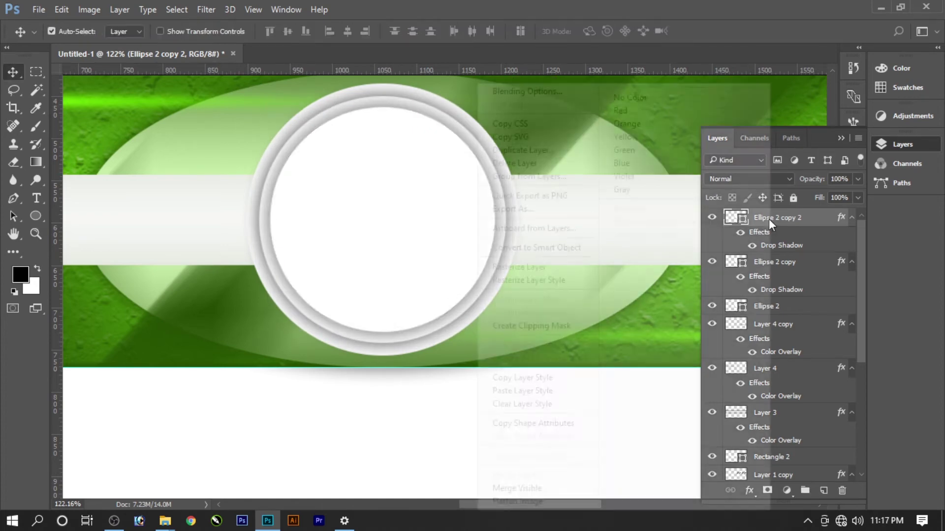
left_click(541, 404)
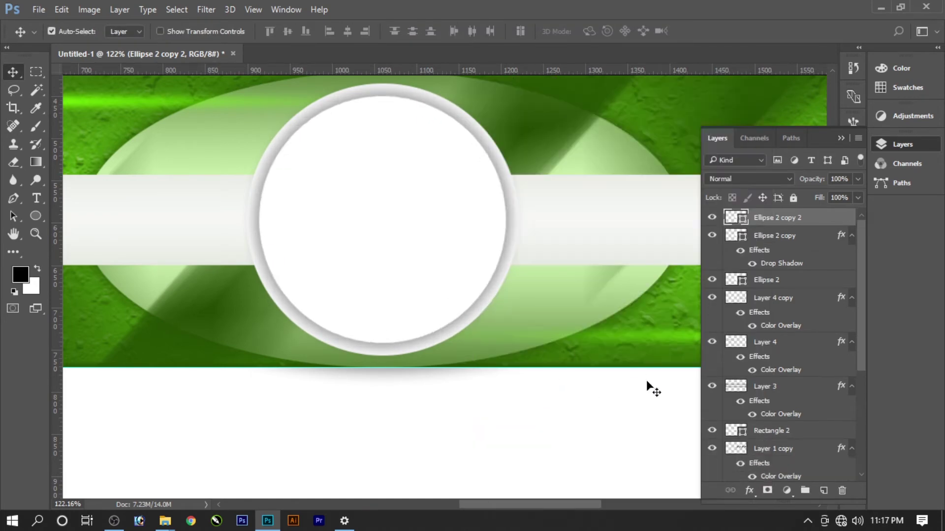
key("u")
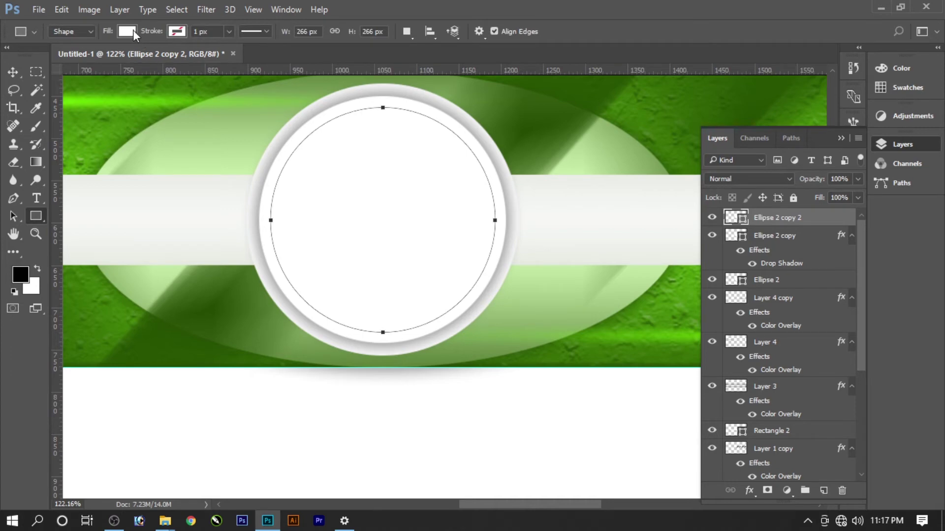
left_click(133, 31)
left_click(75, 64)
left_click(176, 31)
left_click(123, 132)
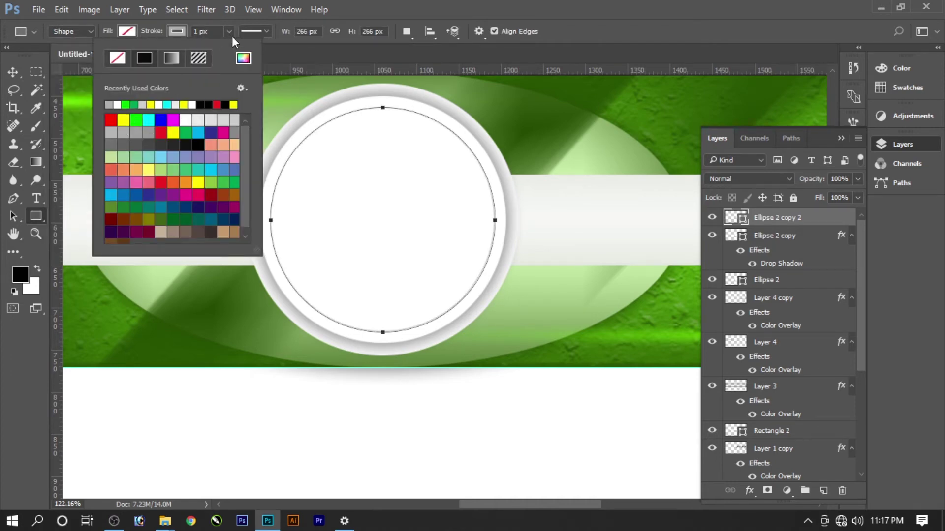
left_click(202, 35)
type("2")
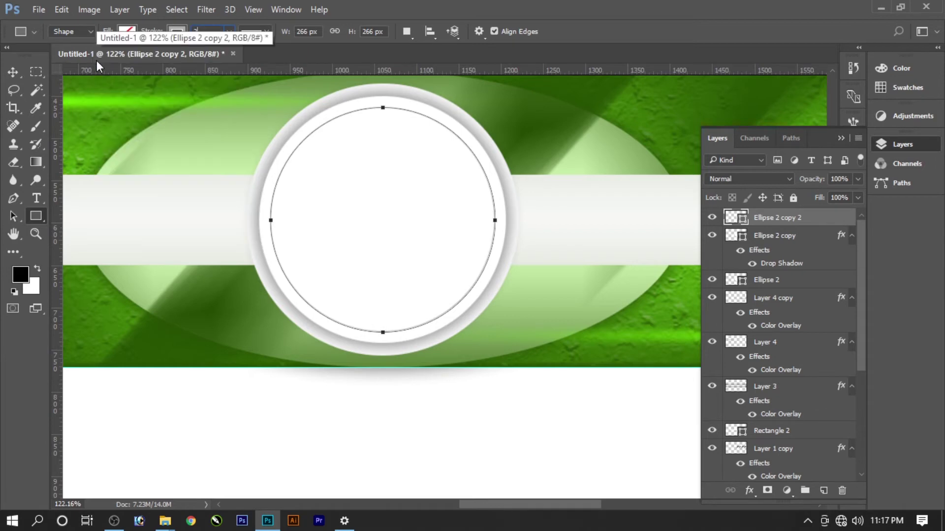
key("Return")
left_click(14, 77)
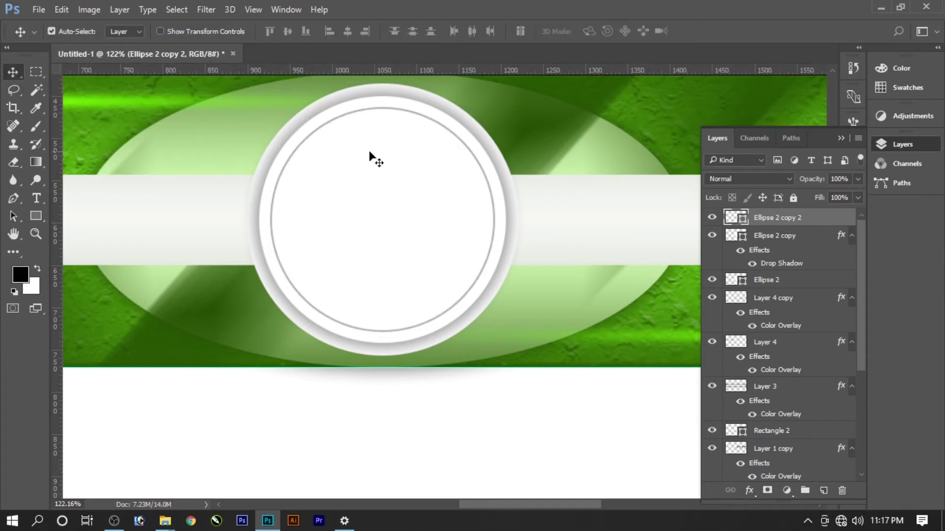
Add Layer 5 above Ellipse 2 copy, convert it to a smart object, and clip it to the ring.
scroll(435, 200, "down", 3)
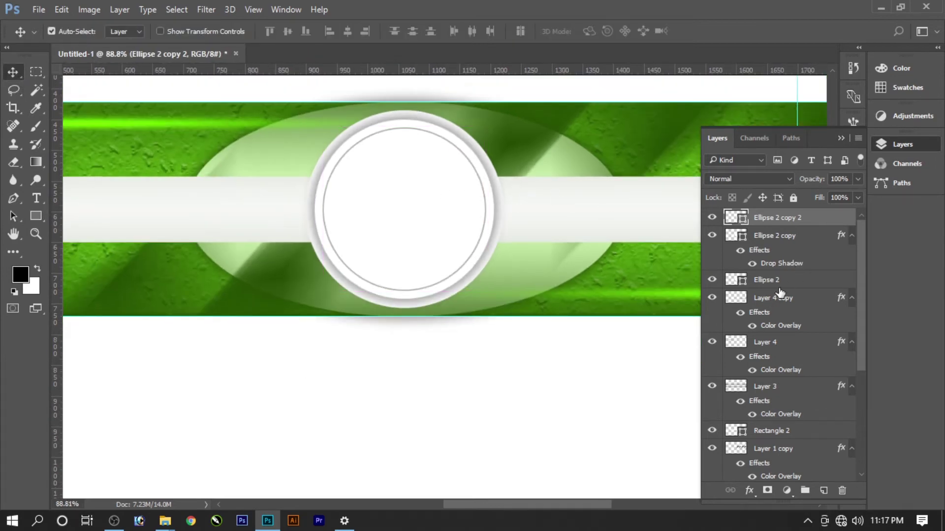
left_click(469, 151)
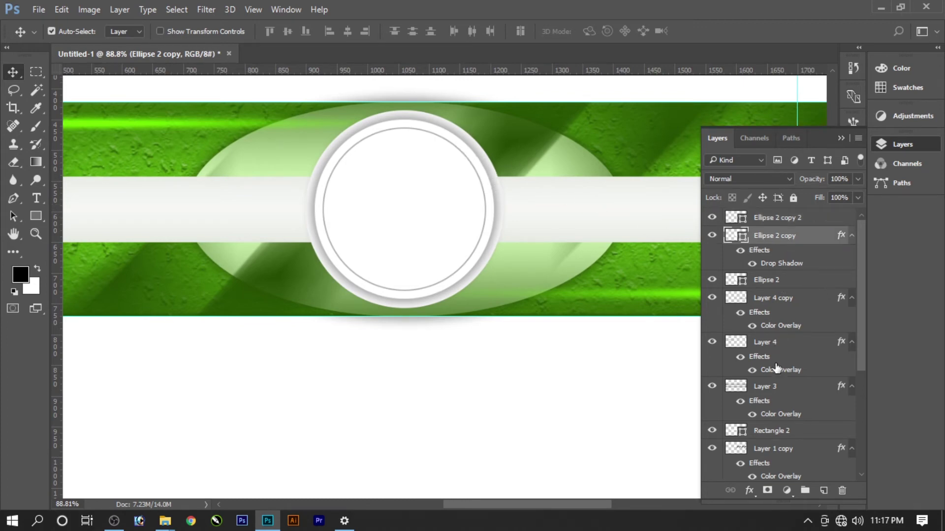
left_click(712, 236)
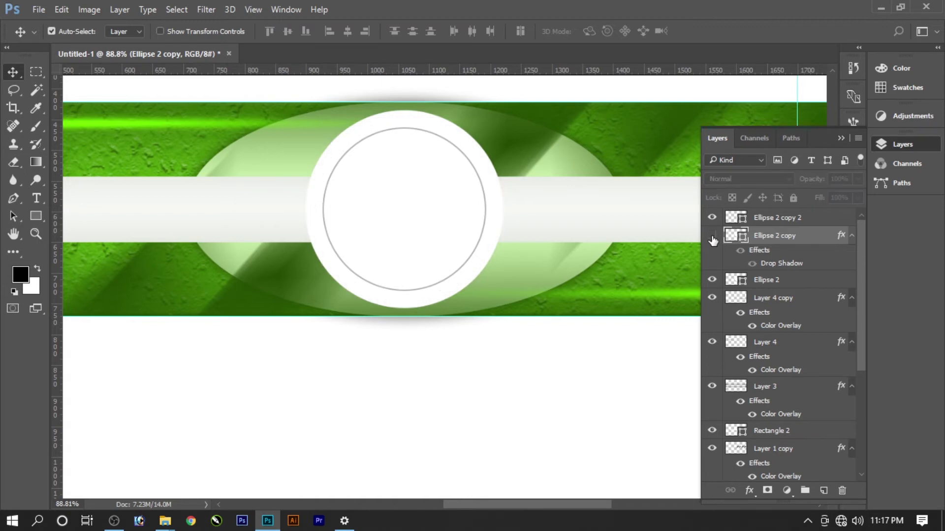
left_click(823, 490)
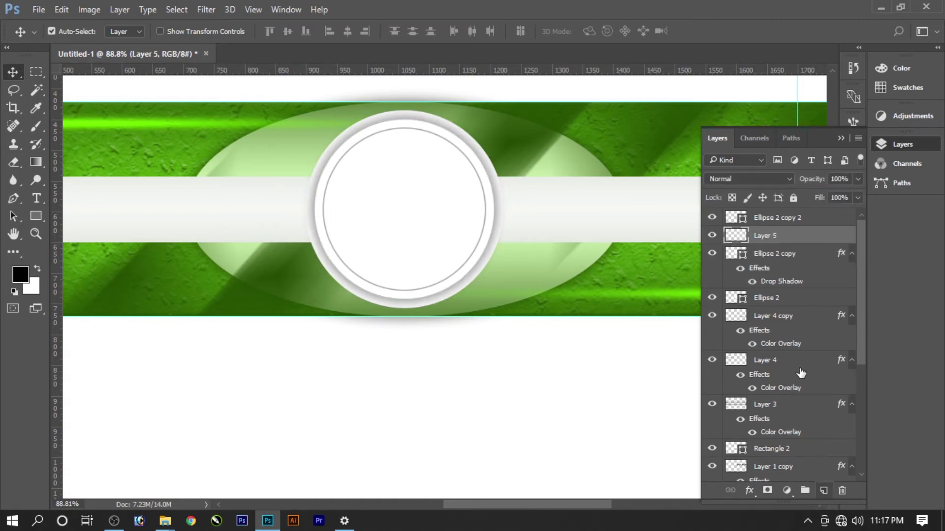
right_click(766, 244)
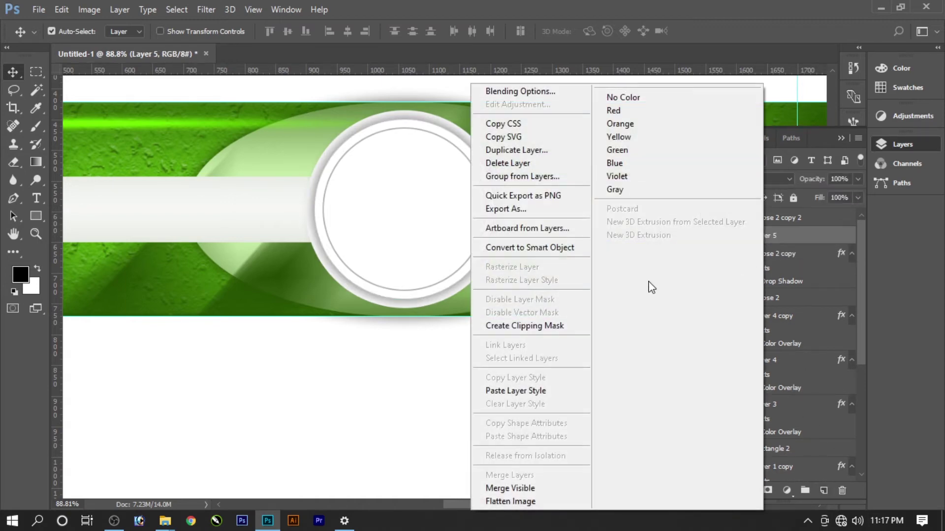
left_click(586, 249)
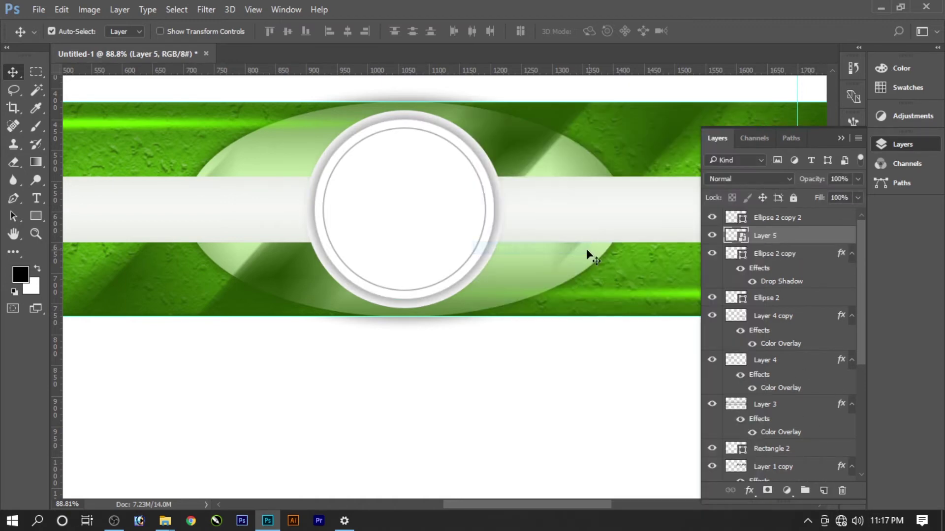
left_click(770, 245, "alt")
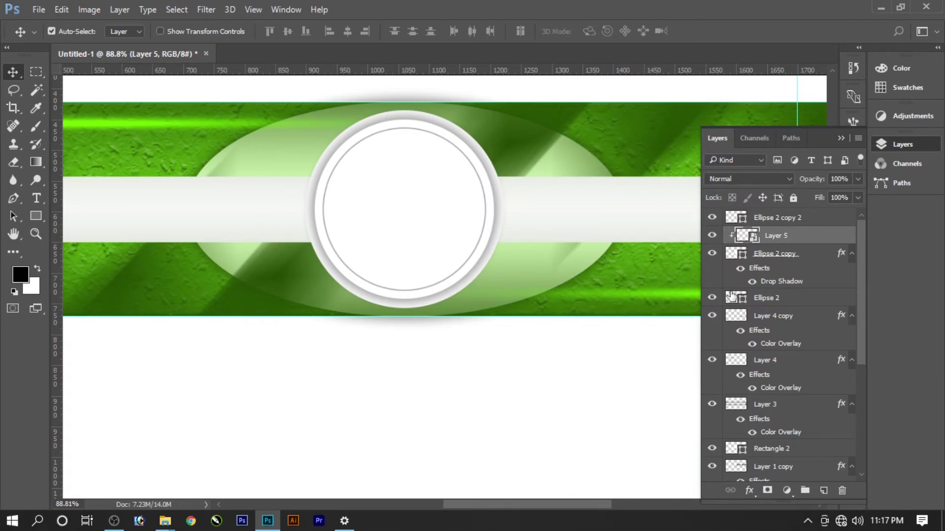
double_click(714, 140)
Select the pale band layer Rectangle 2 and add a Gradient Overlay style to it.
scroll(666, 218, "down", 2)
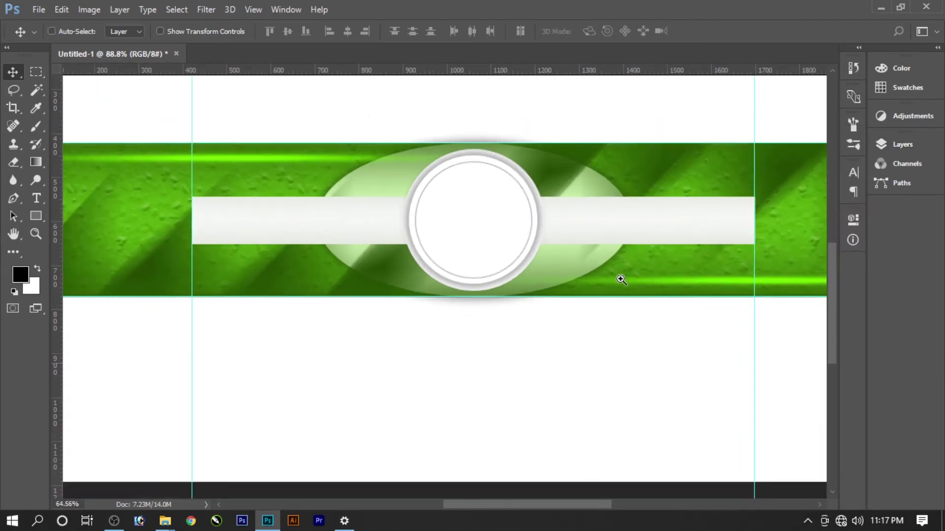
left_click(696, 225)
right_click(338, 242)
scroll(320, 207, "down", 1)
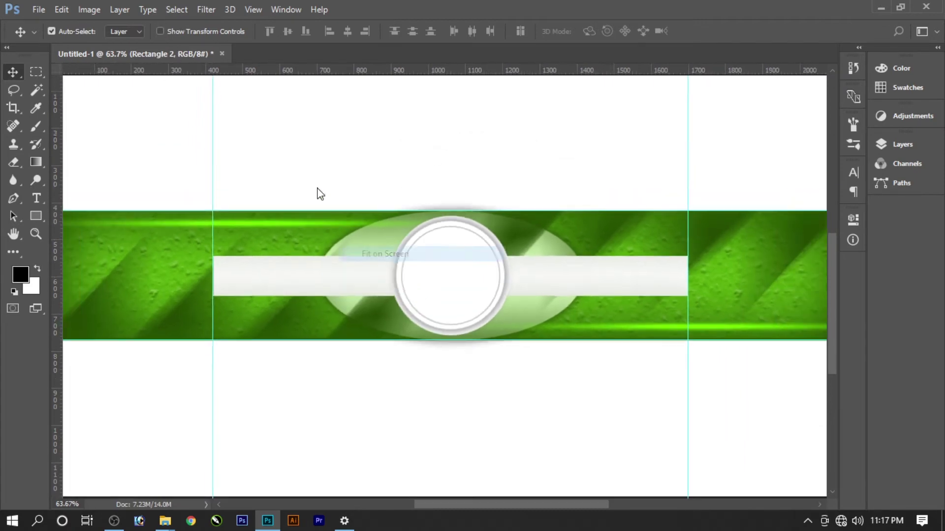
left_click(111, 9)
mouse_move(167, 139)
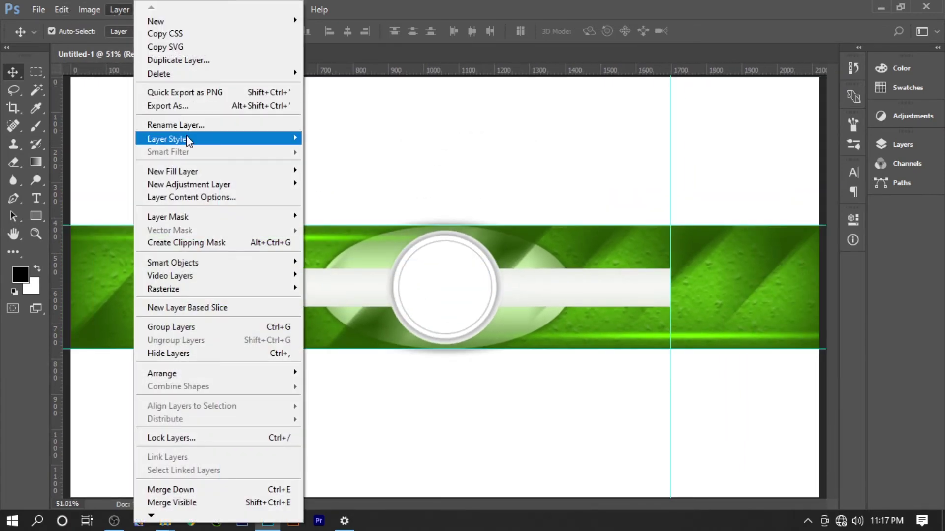
left_click(367, 236)
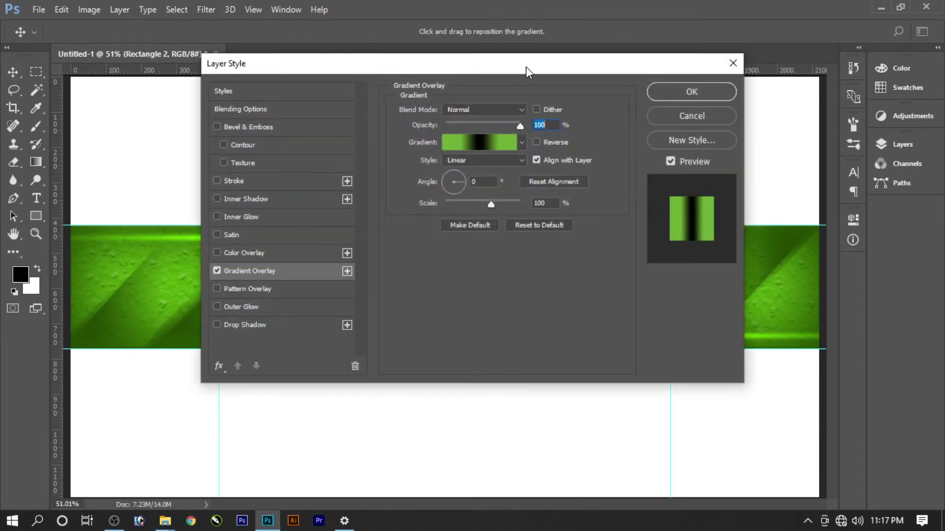
left_click_drag(525, 66, 540, 57)
Edit the overlay to green-black-green with black stops at 44% and 60%, and apply it.
left_click(510, 130)
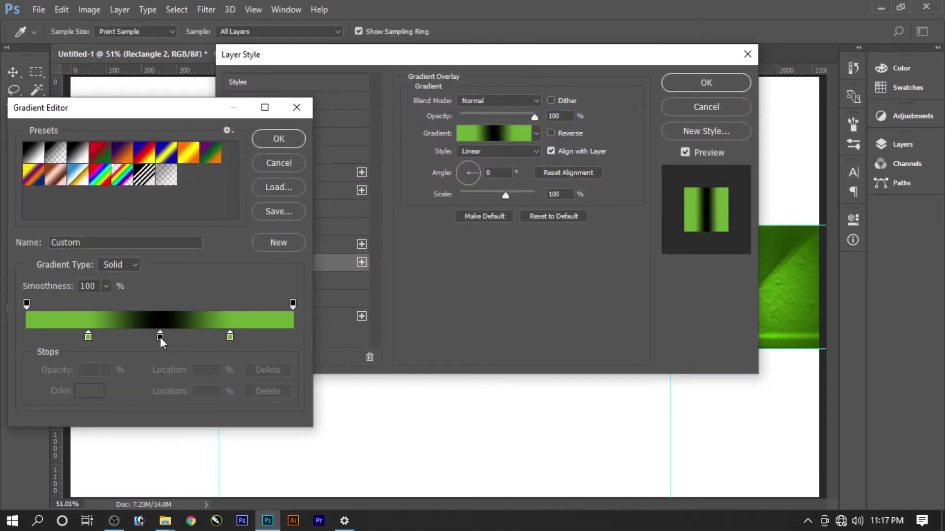
mouse_move(158, 335)
left_mouse_down()
mouse_move(145, 336)
mouse_move(179, 336)
mouse_move(134, 336)
left_mouse_up()
left_click(172, 336)
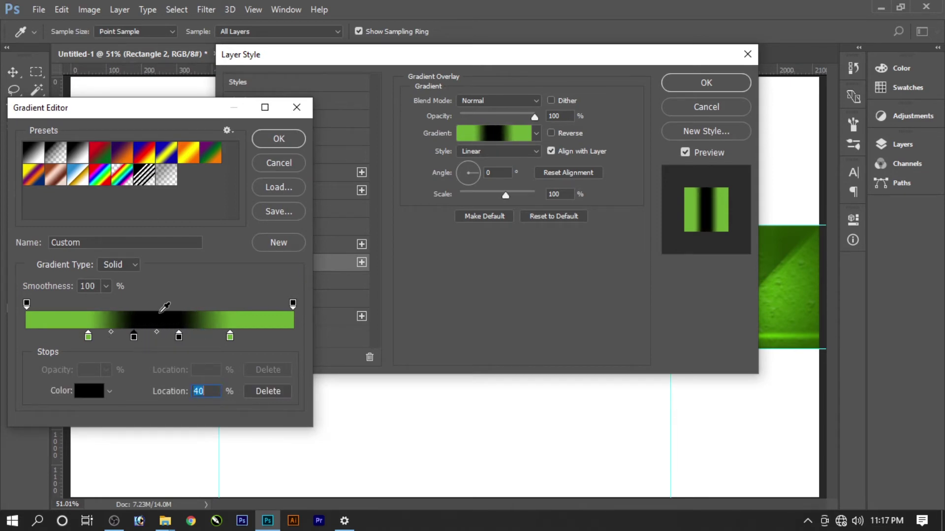
left_click(293, 144)
left_click_drag(407, 54, 391, 389)
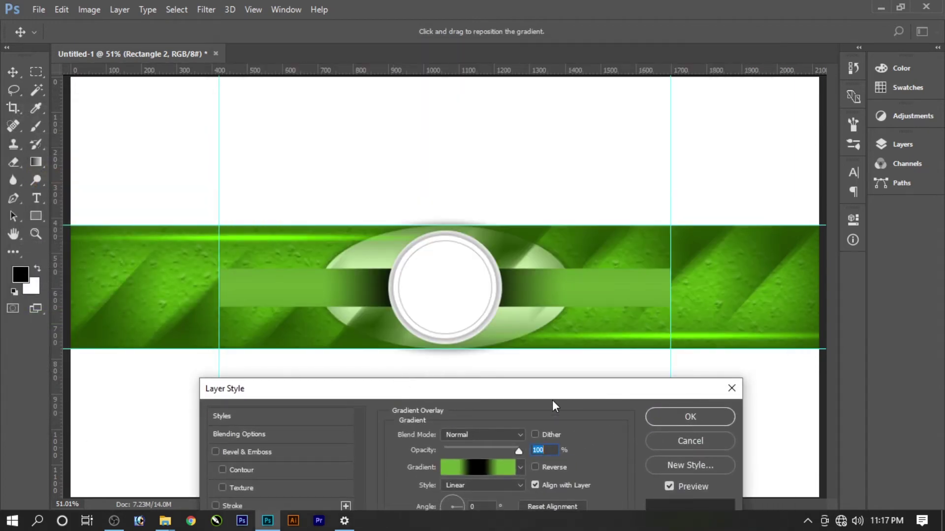
left_click_drag(555, 398, 578, 327)
left_click(515, 397)
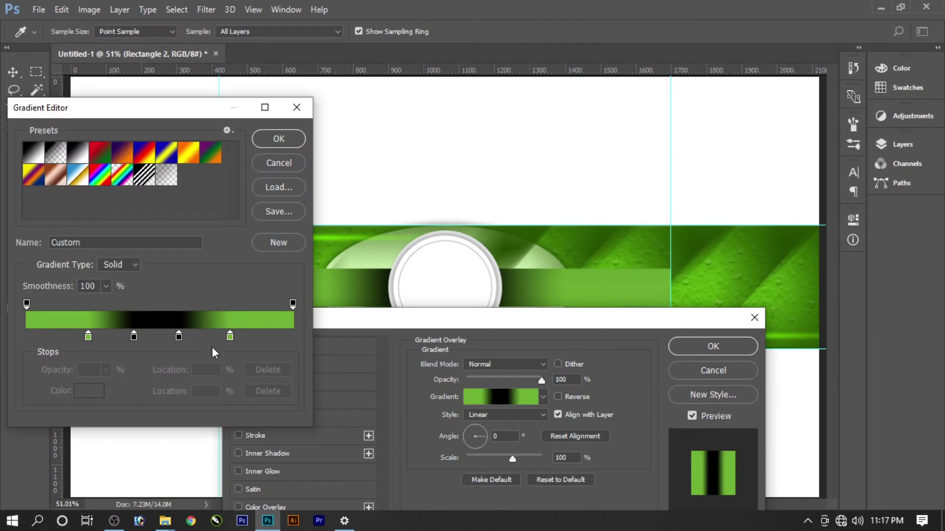
left_click_drag(179, 336, 187, 336)
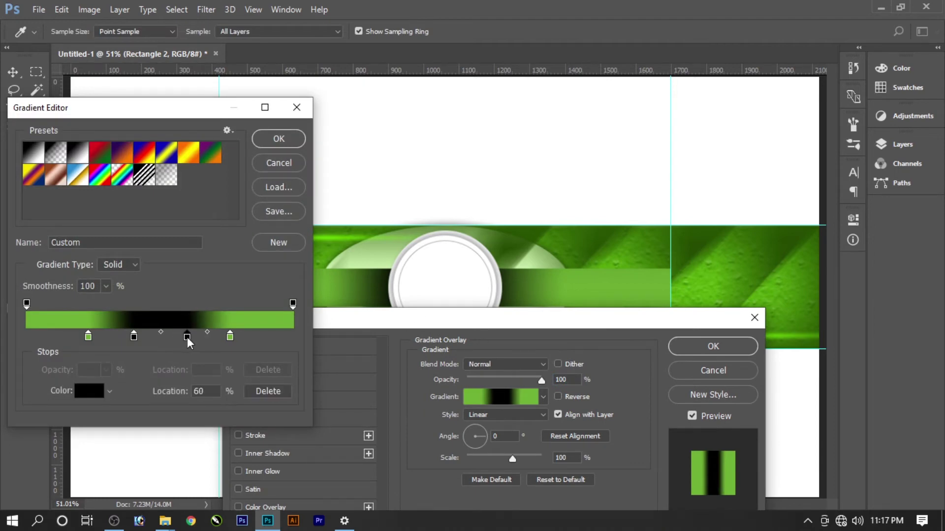
key("Return")
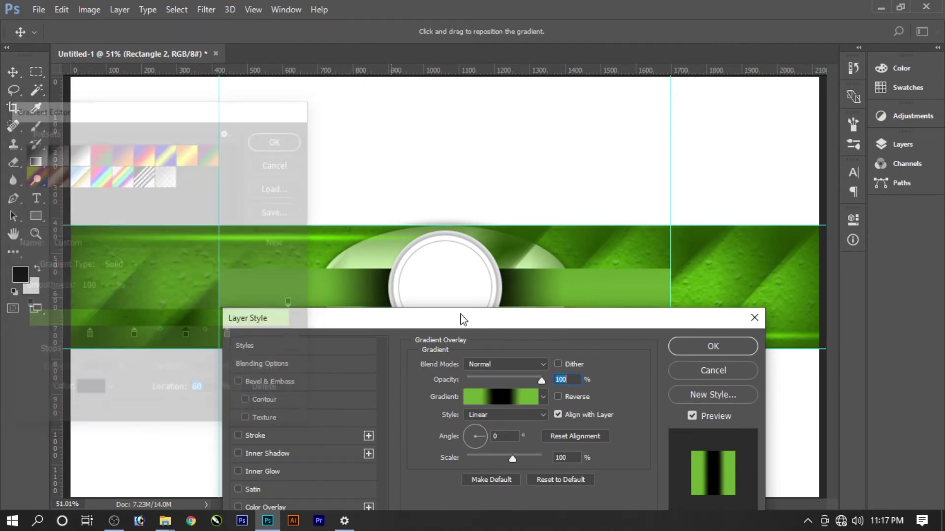
left_click(711, 346)
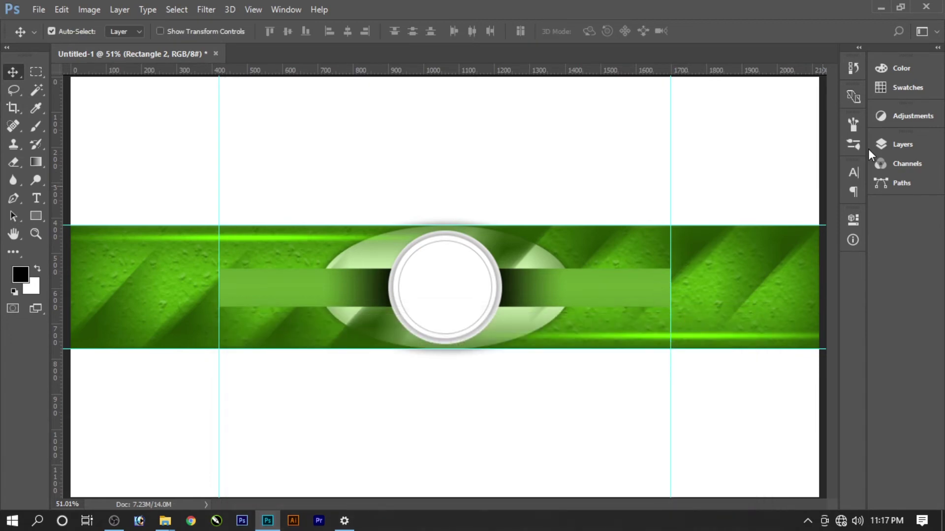
Load Rectangle 2's shape as a selection and stroke it 3 px on new Layer 6.
left_click(898, 144)
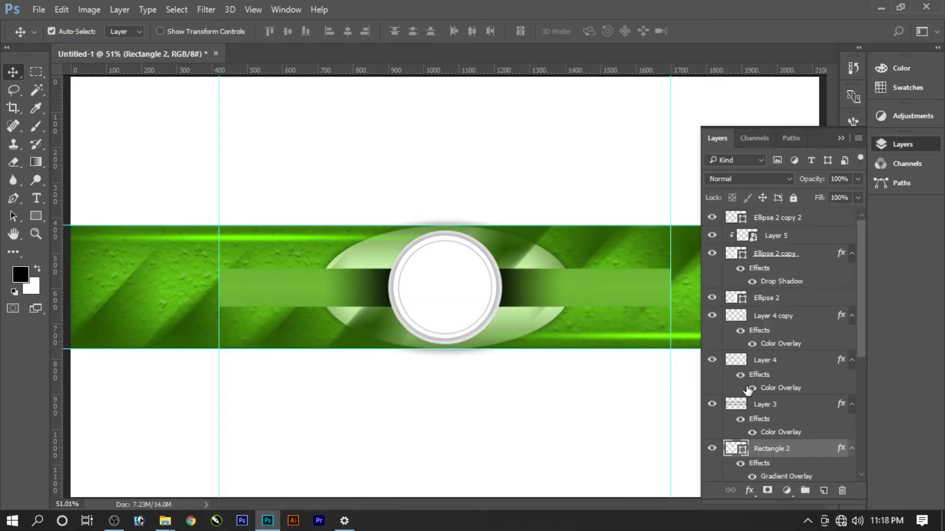
left_click(736, 448, "ctrl")
key("m")
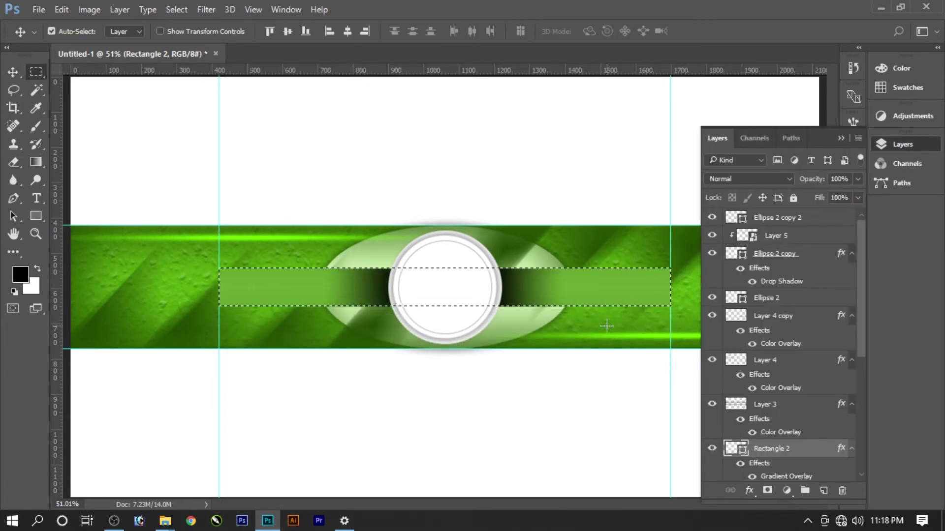
right_click(585, 275)
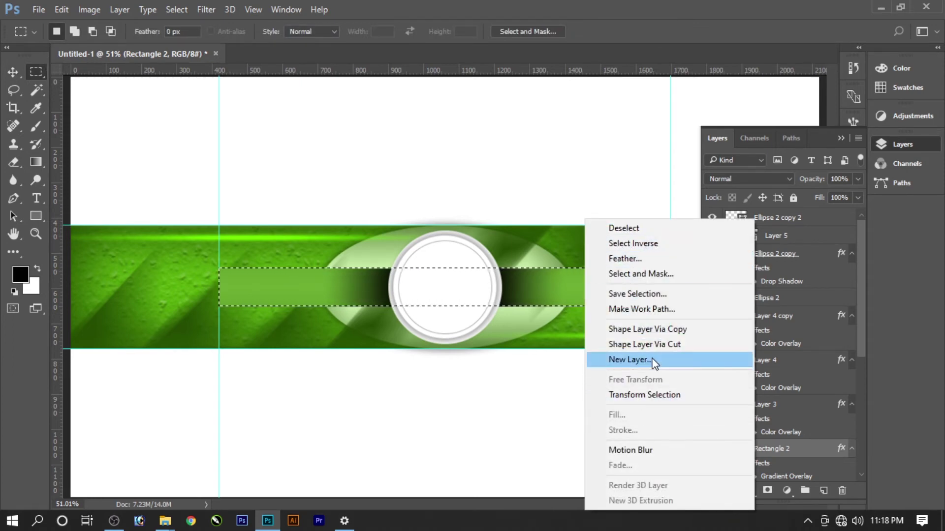
left_click(655, 360)
key("Return")
right_click(597, 283)
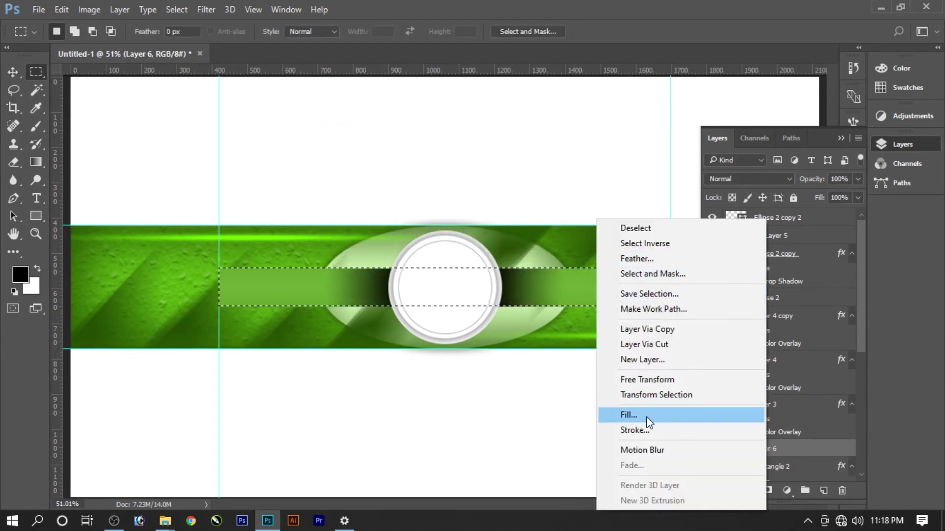
left_click(642, 430)
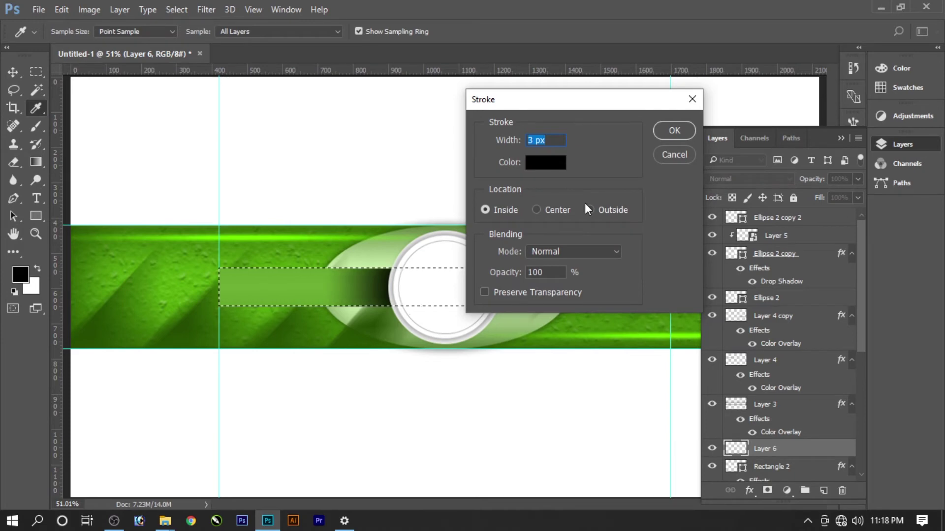
key("Return")
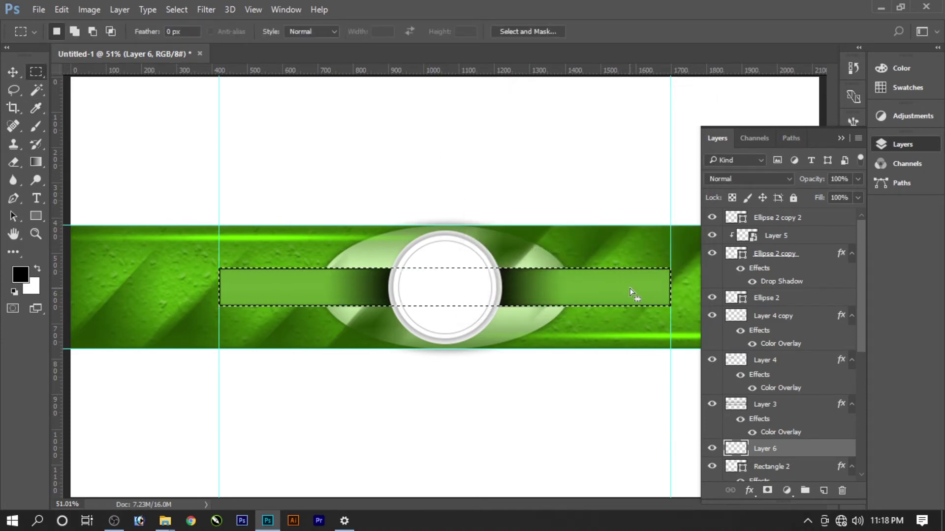
key("ctrl+d")
Tint the Layer 6 outline pale green #ddffbf with a Color Overlay.
left_click(752, 490)
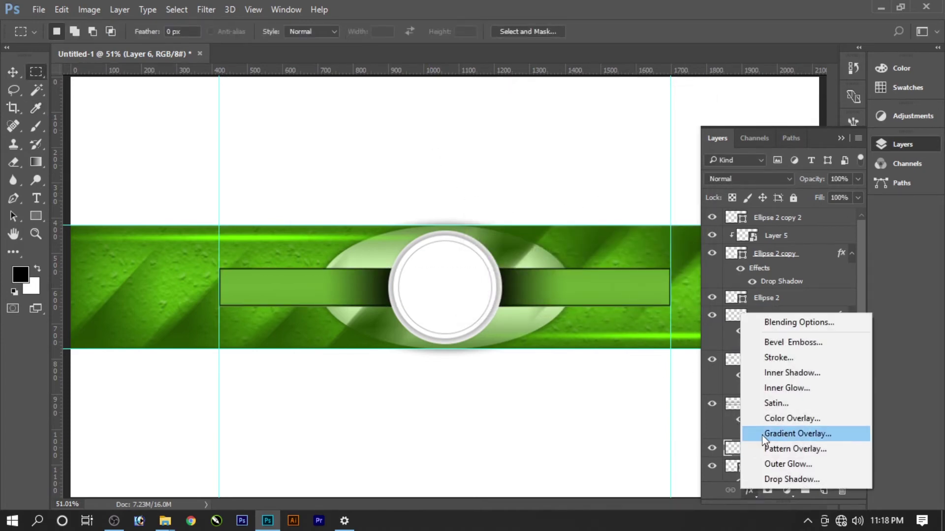
left_click(772, 419)
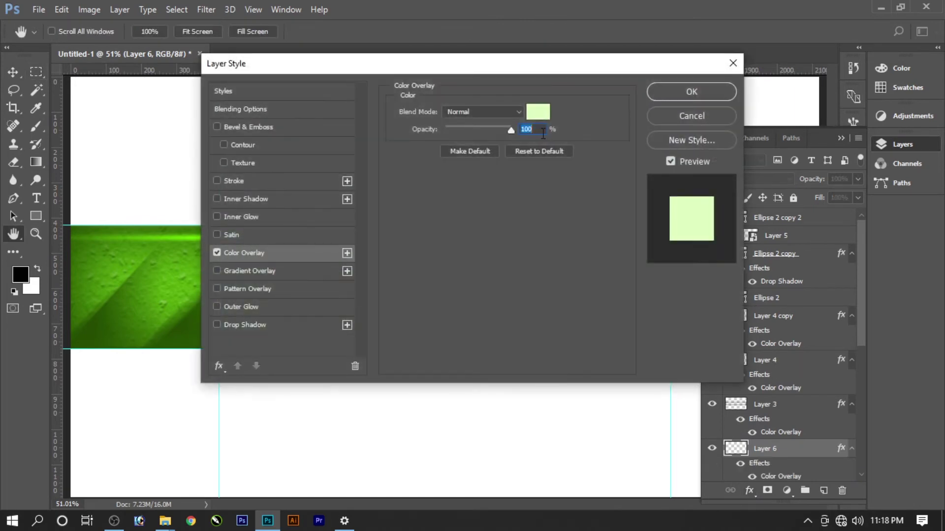
left_click_drag(670, 69, 625, 383)
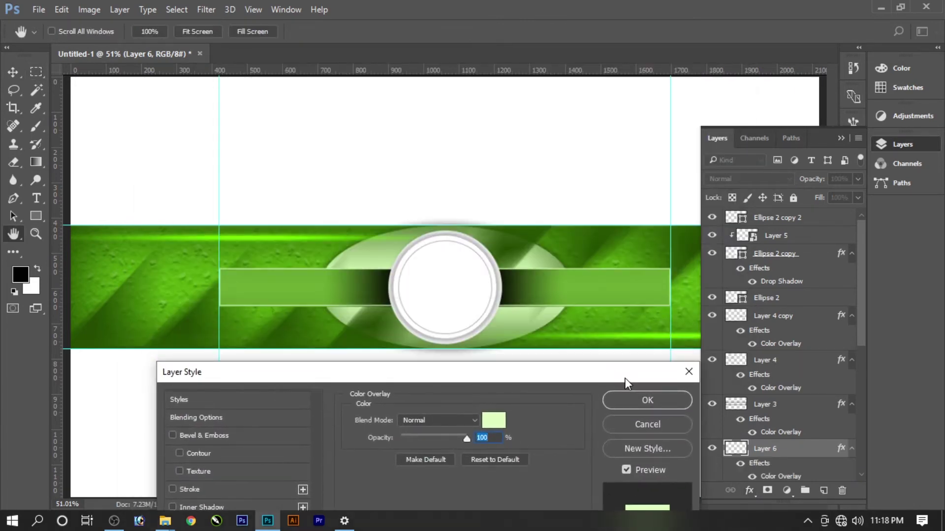
left_click(492, 423)
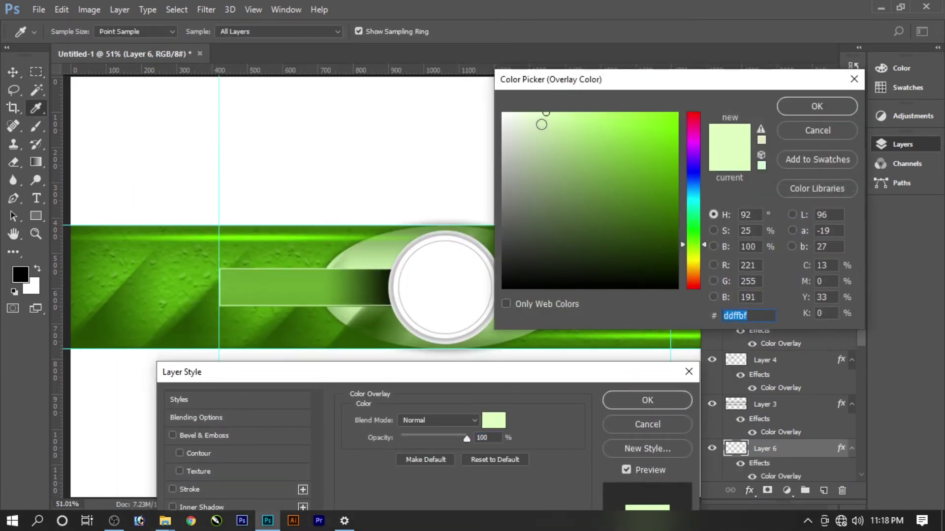
left_click(503, 115)
key("Return")
key("Return")
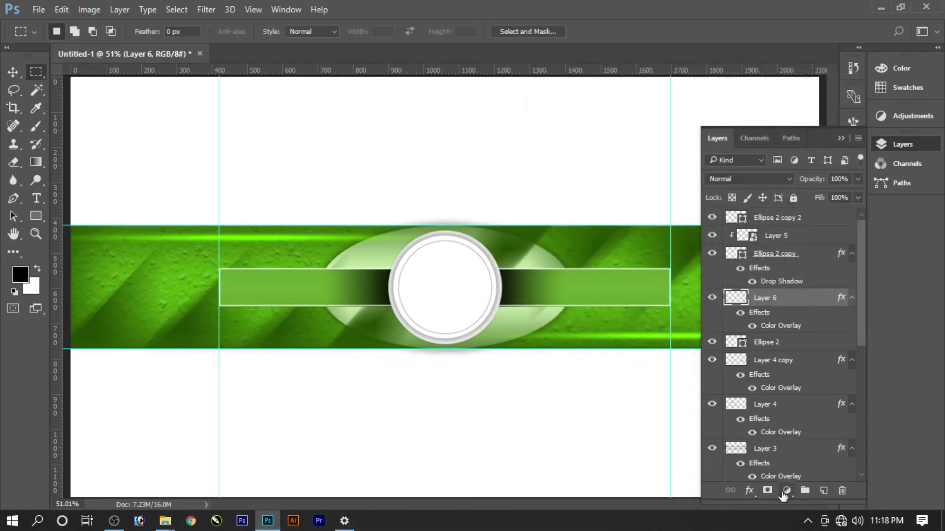
Mask Layer 6 and paint black with a ~700 px brush where both bars meet the centre circle.
left_click(767, 491)
key("b")
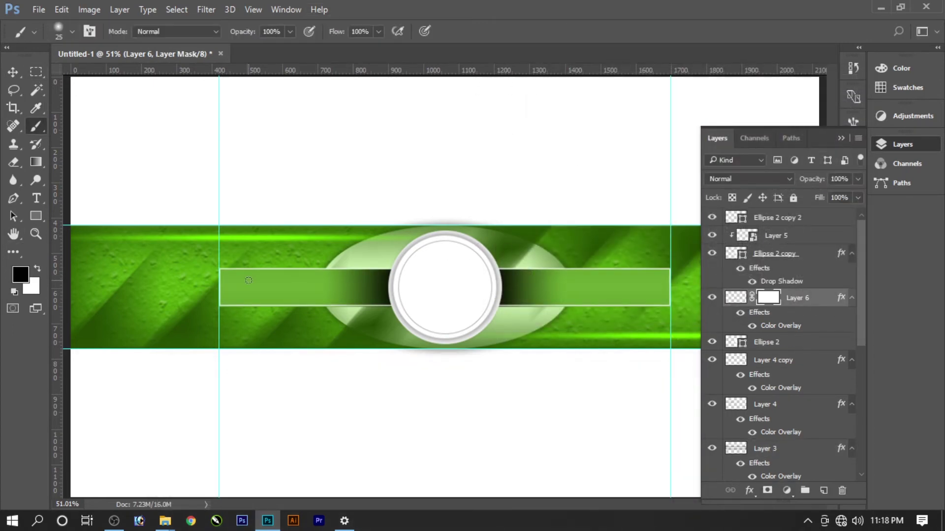
key("bracketright")
key("bracketright")
key("bracketright")
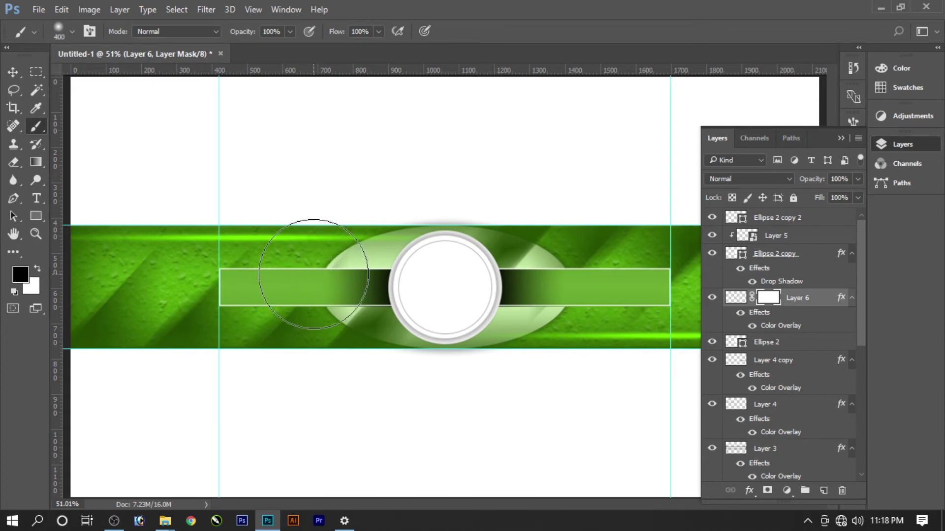
key("bracketright")
key("bracketright")
key("bracketright")
key("bracketright")
key("bracketright")
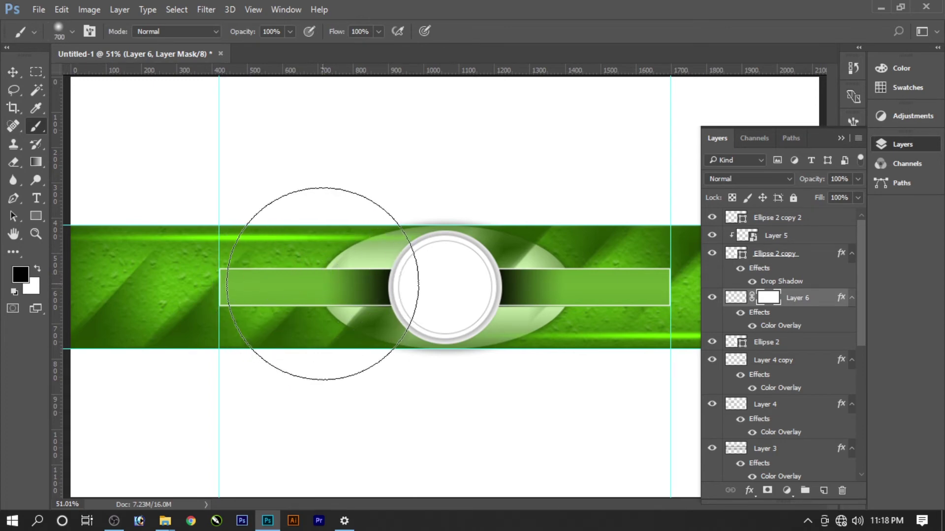
left_click(322, 284)
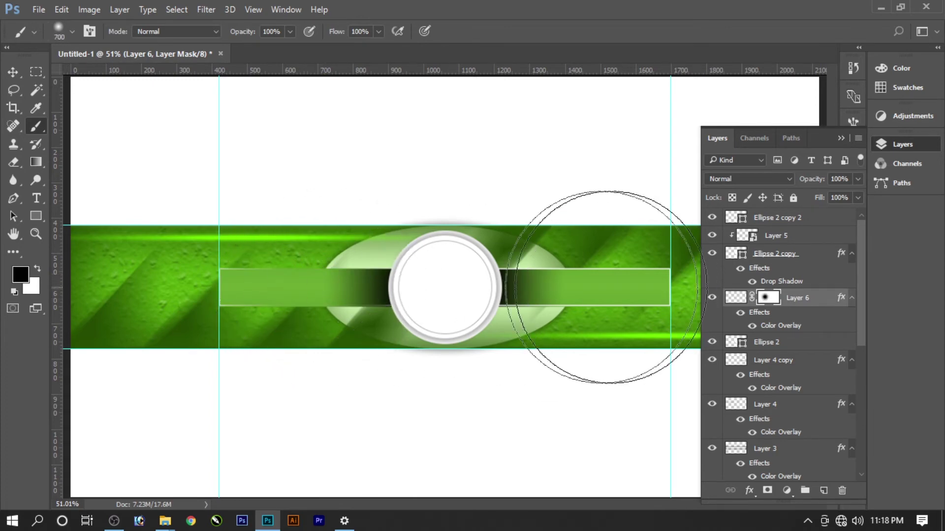
left_click(546, 268)
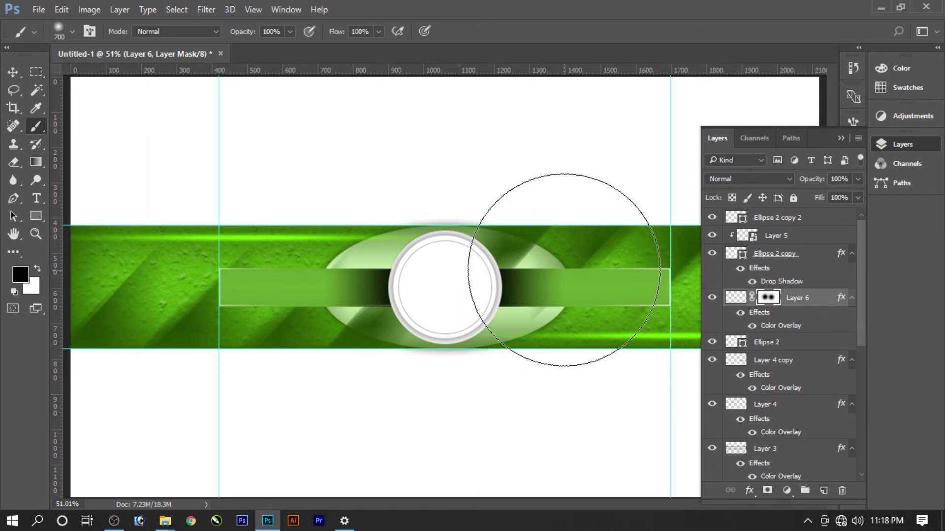
key("ctrl")
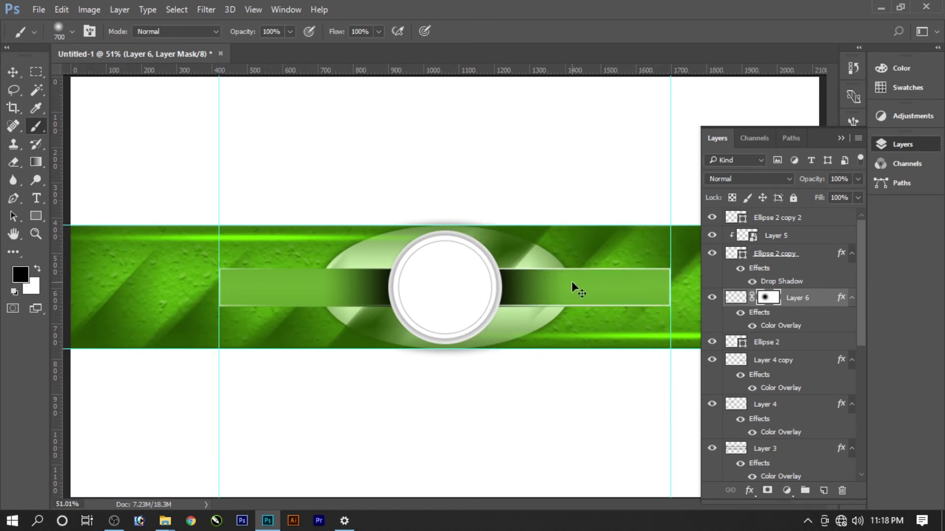
left_click(575, 304)
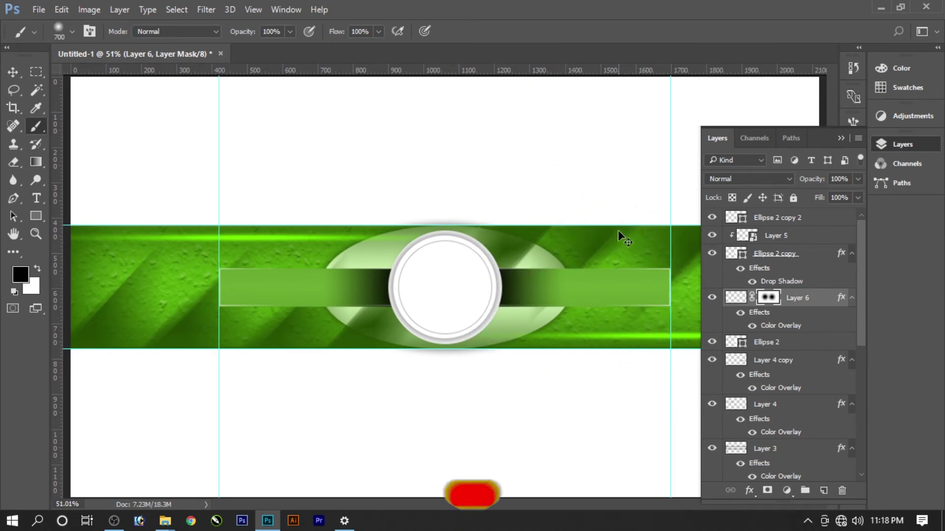
key("v")
left_click(718, 138)
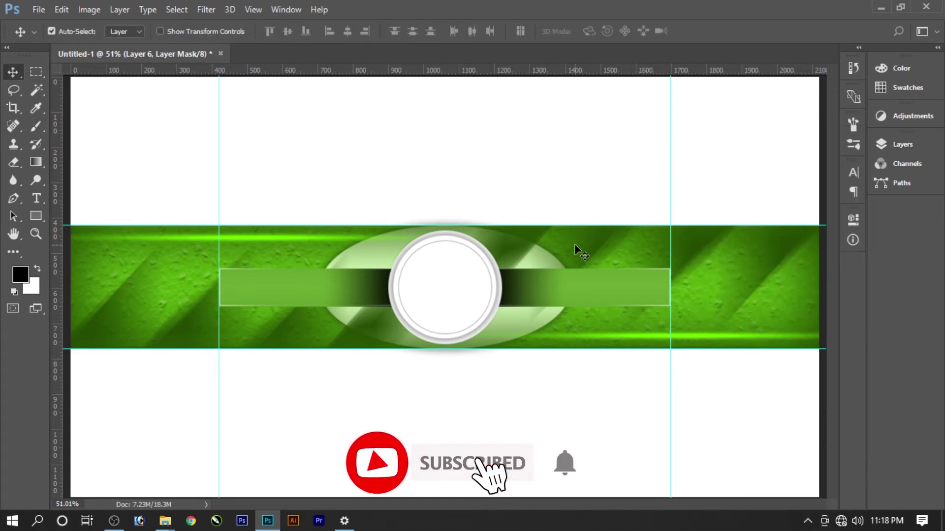
Type 'Follow me' below the left bar and set it to Arial Regular 8 pt.
right_click(467, 256)
left_click(497, 268)
type("t")
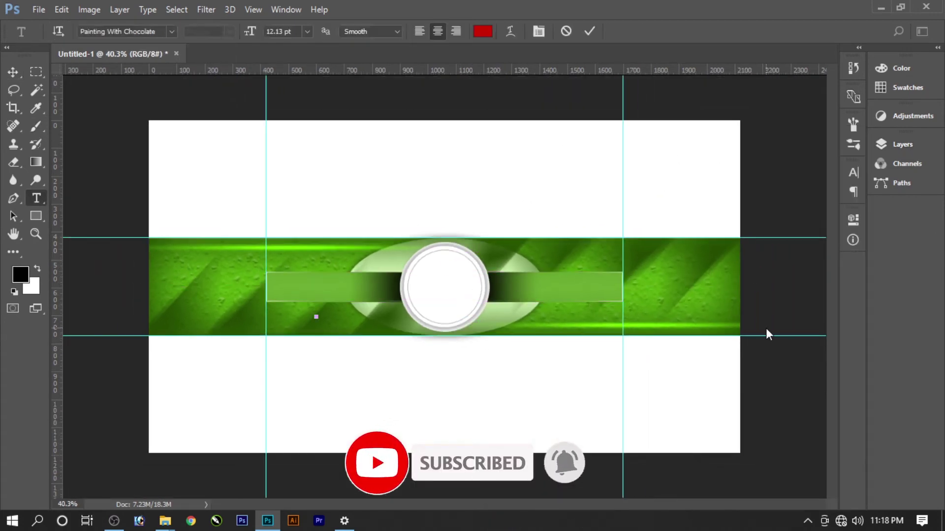
type("Foll")
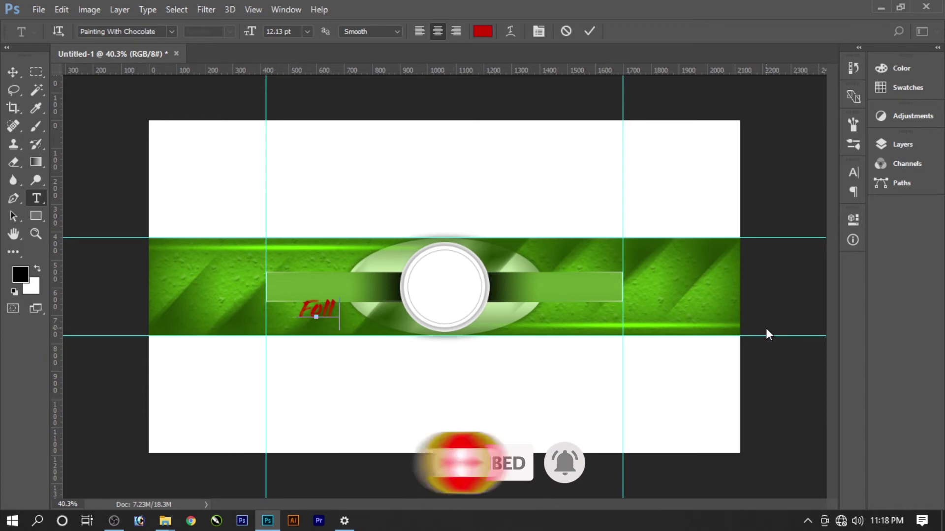
type("ow me")
key("ctrl+a")
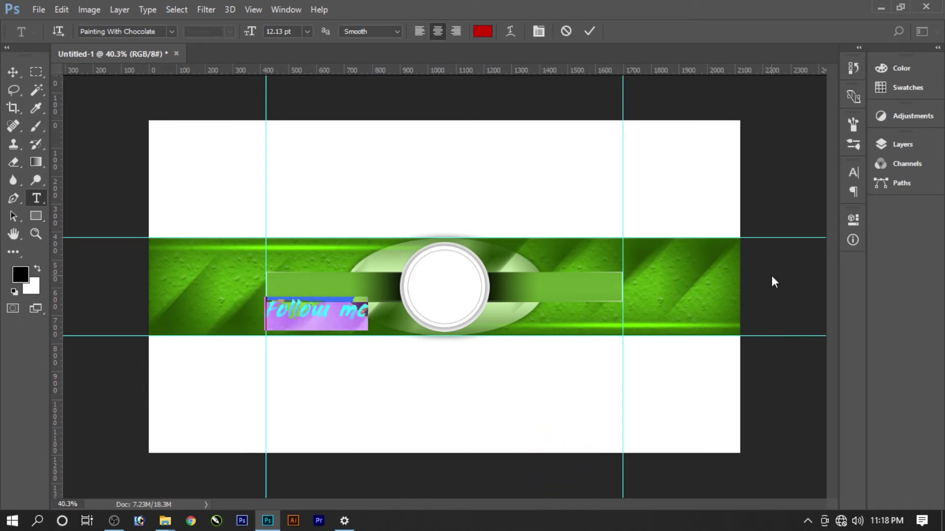
left_click(123, 31)
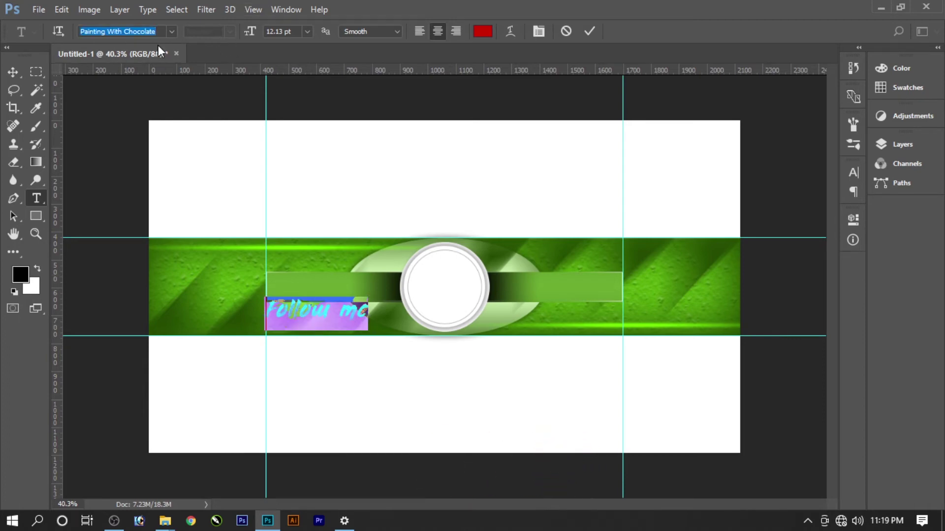
type("arial")
key("Return")
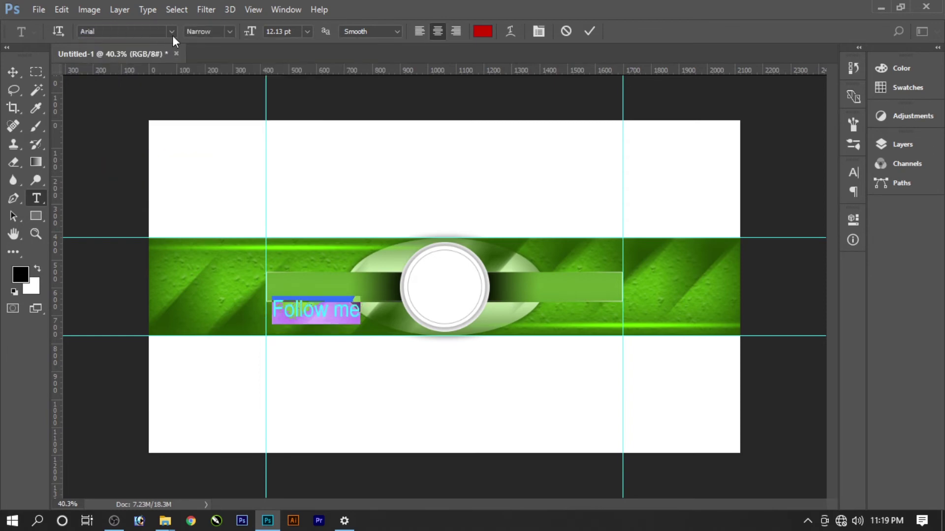
left_click(222, 33)
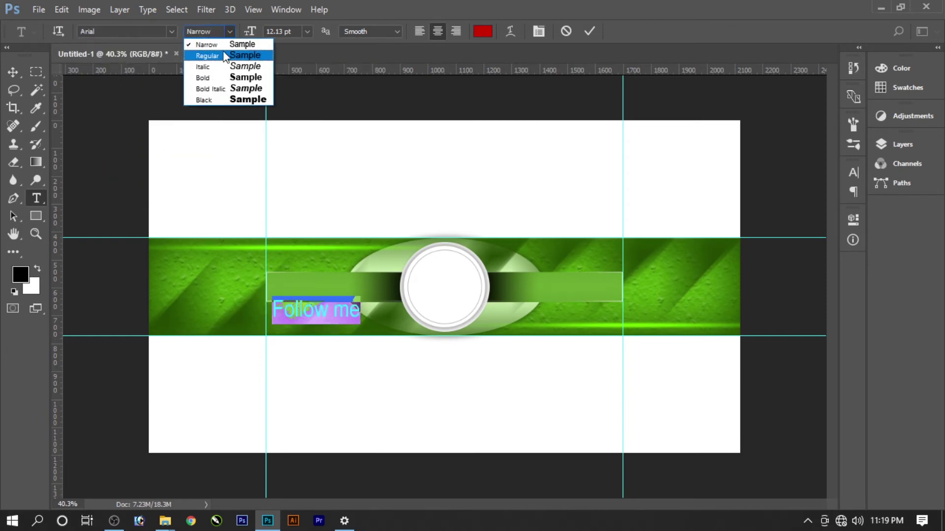
left_click(221, 55)
key("Tab")
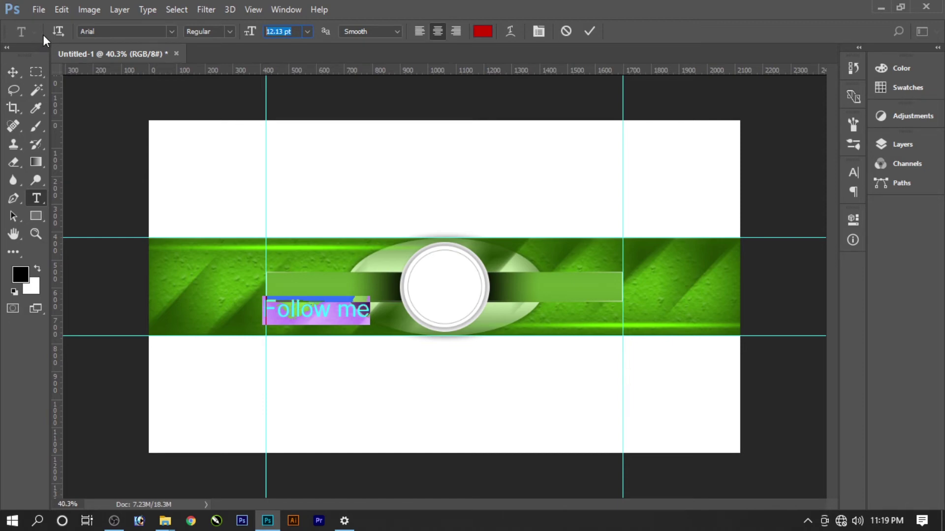
type("8")
key("Return")
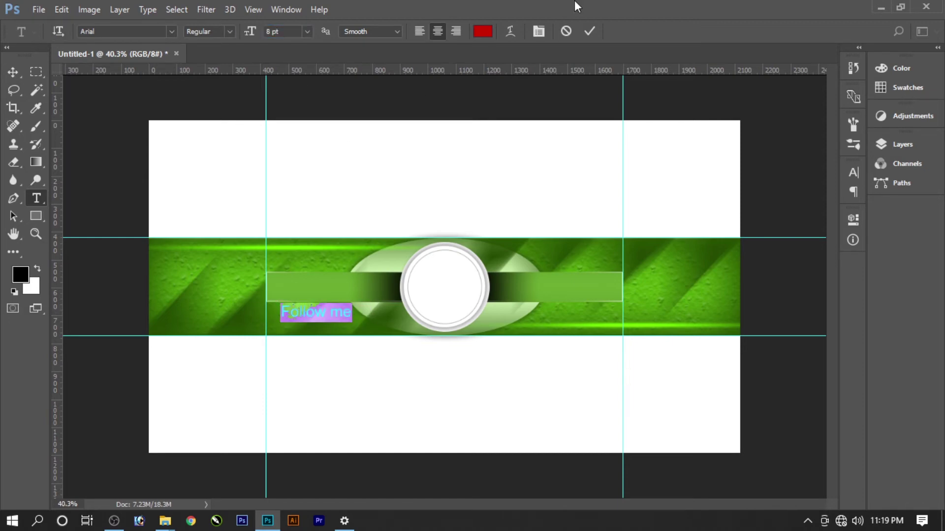
left_click(589, 31)
Make 'Follow me' white (ffffff), move it under the left bar, and resize it to 7 pt.
left_click(483, 31)
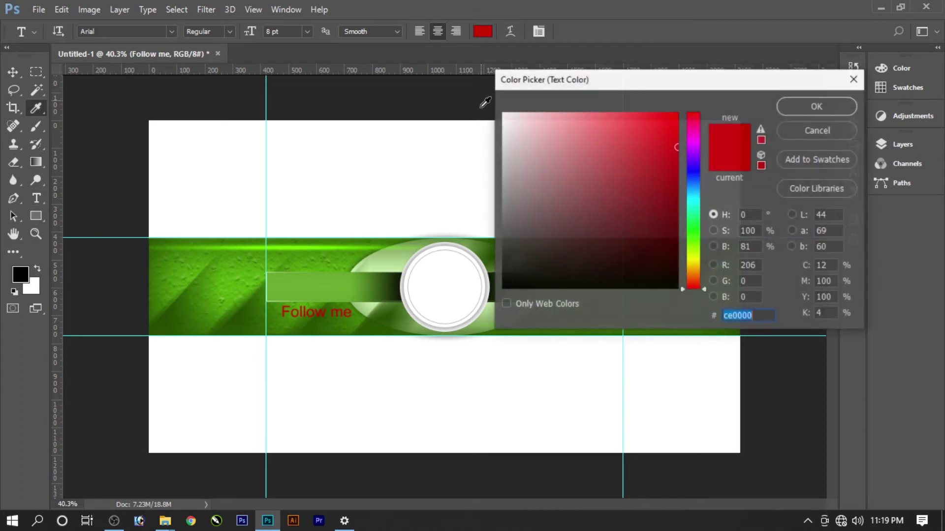
type("ffffff")
key("Return")
key("v")
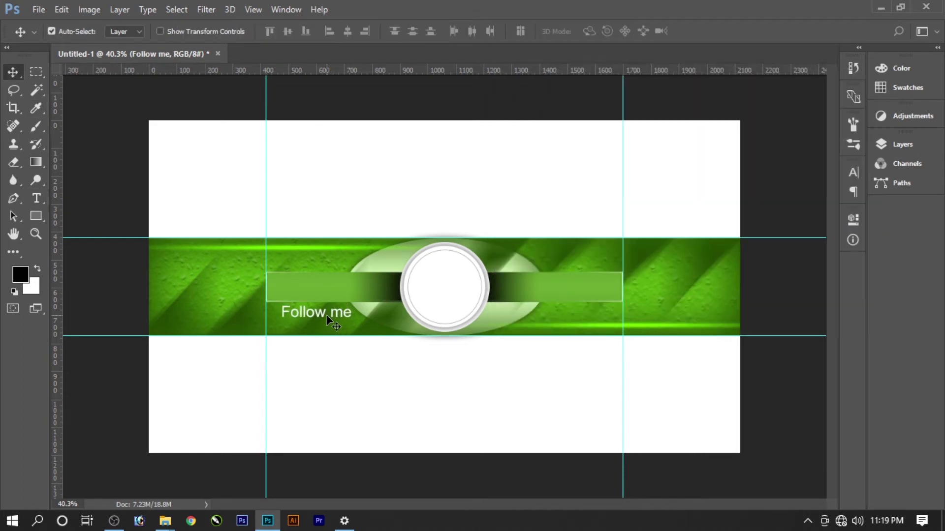
mouse_move(327, 316)
left_mouse_down()
mouse_move(315, 319)
mouse_move(331, 328)
left_mouse_up()
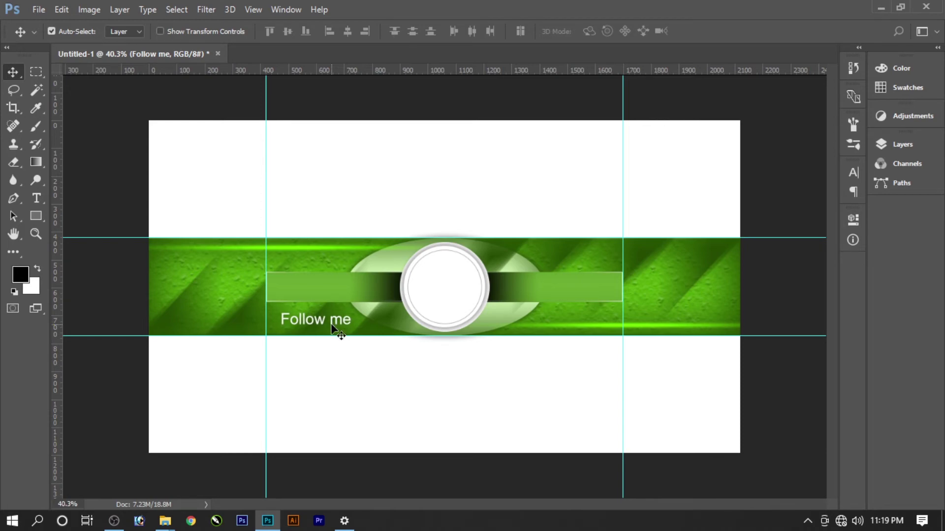
key("t")
left_click(326, 321)
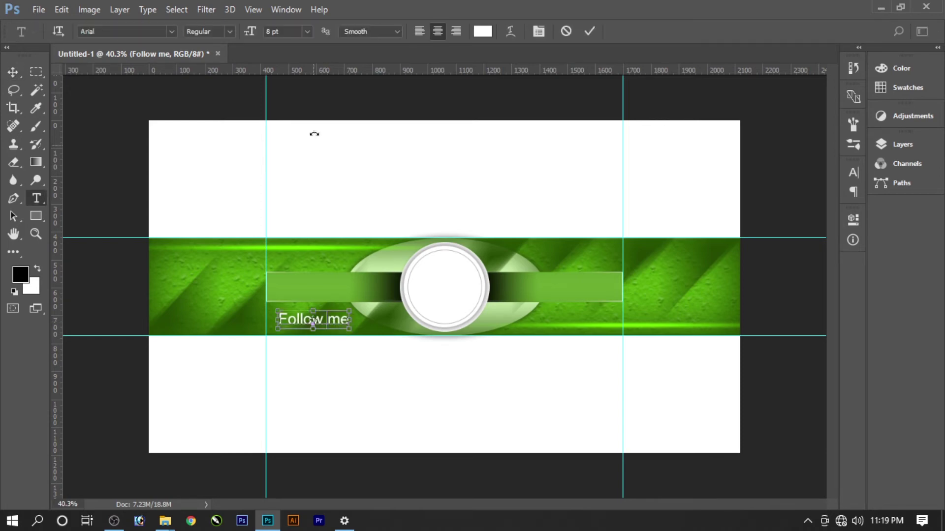
key("ctrl+a")
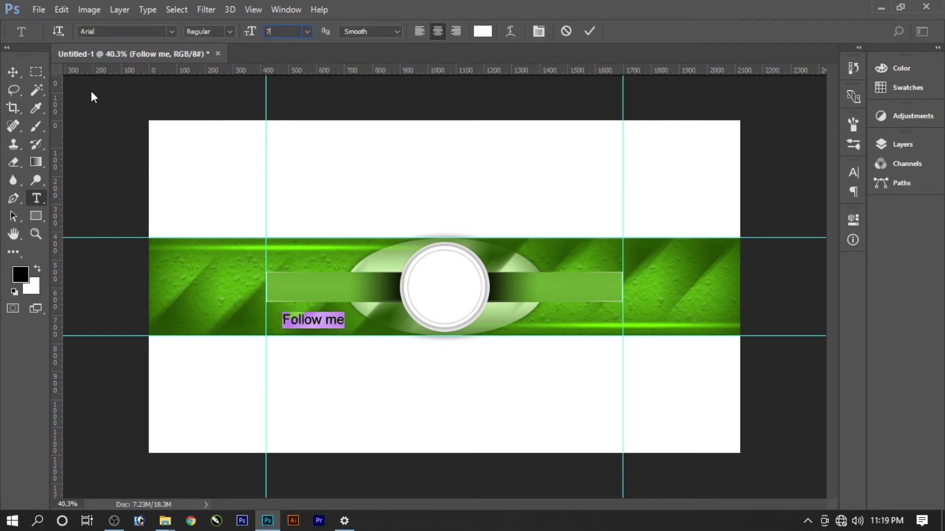
key("ctrl+Return")
key("v")
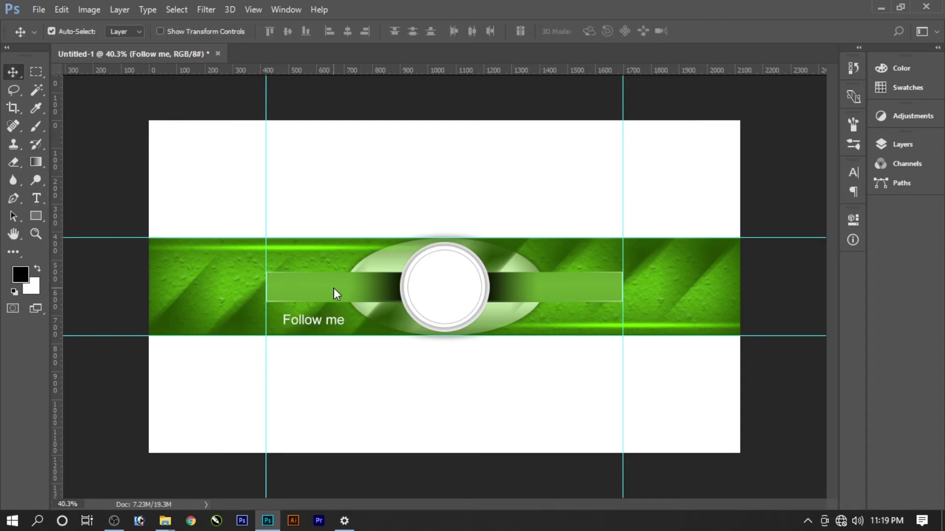
key("shift+Left")
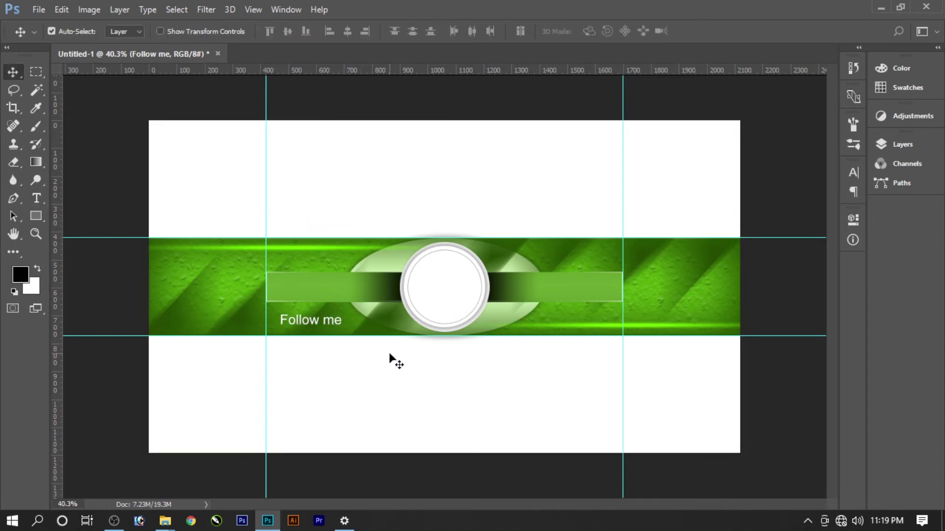
Duplicate the Follow me layer and retype the copy as 'New Content Every Day' under the right bar.
left_click(898, 145)
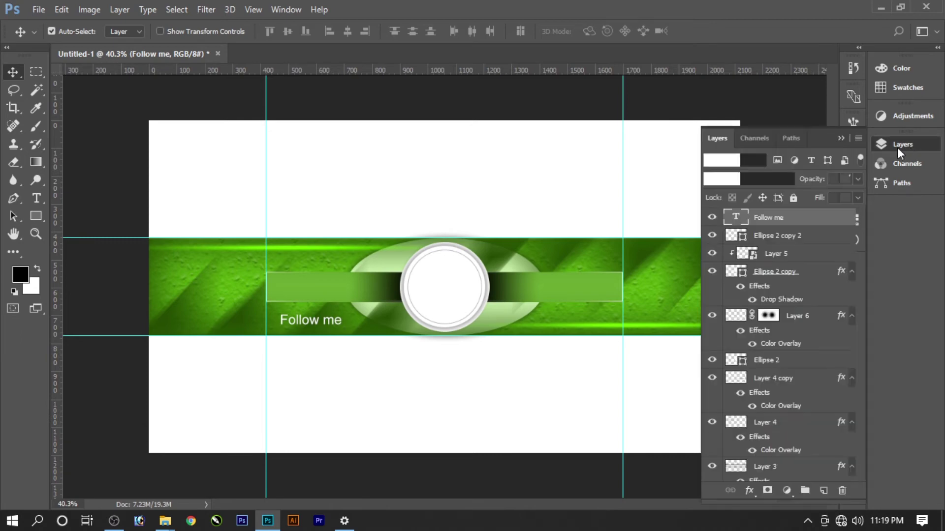
right_click(775, 219)
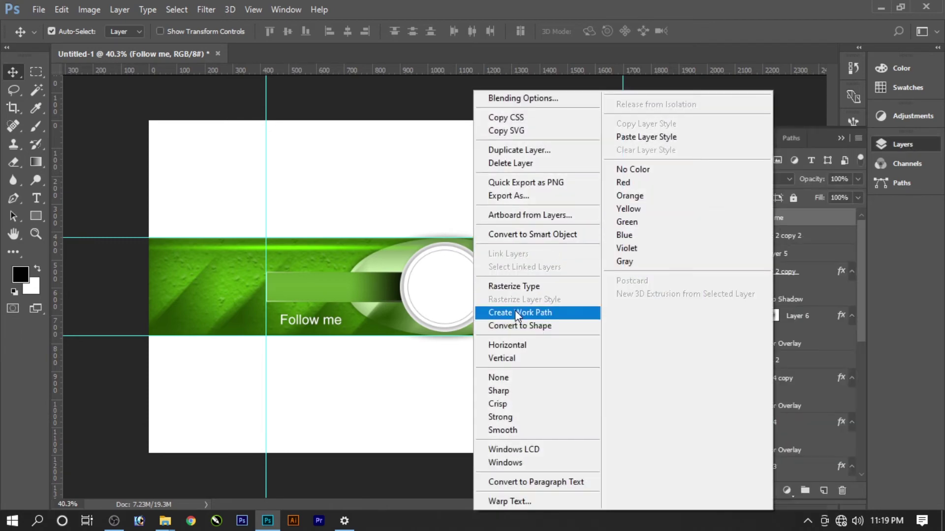
left_click(519, 150)
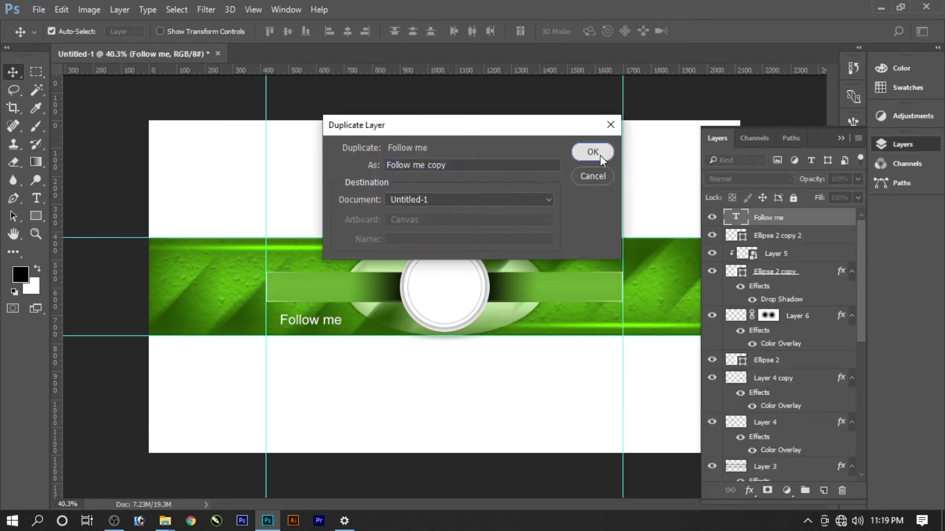
left_click(593, 153)
key("t")
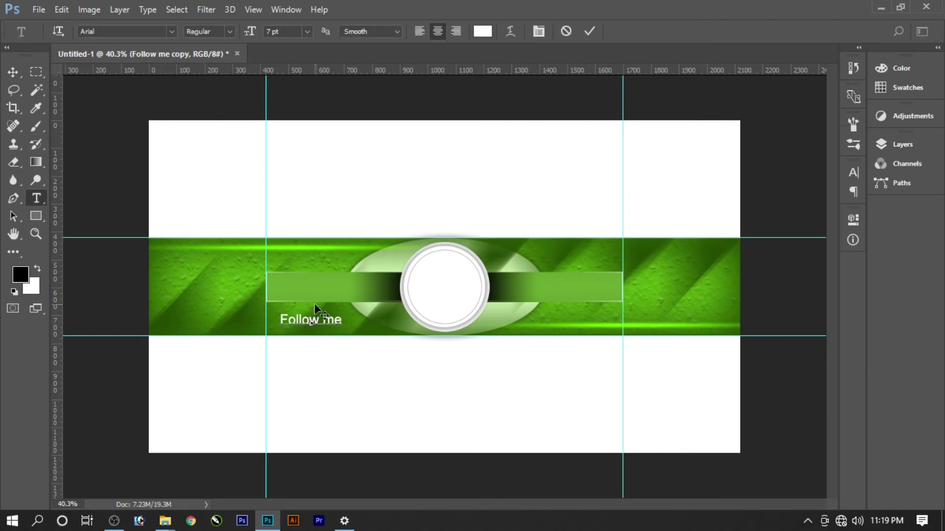
left_click(389, 321)
left_click_drag(419, 302, 560, 296)
key("ctrl+a")
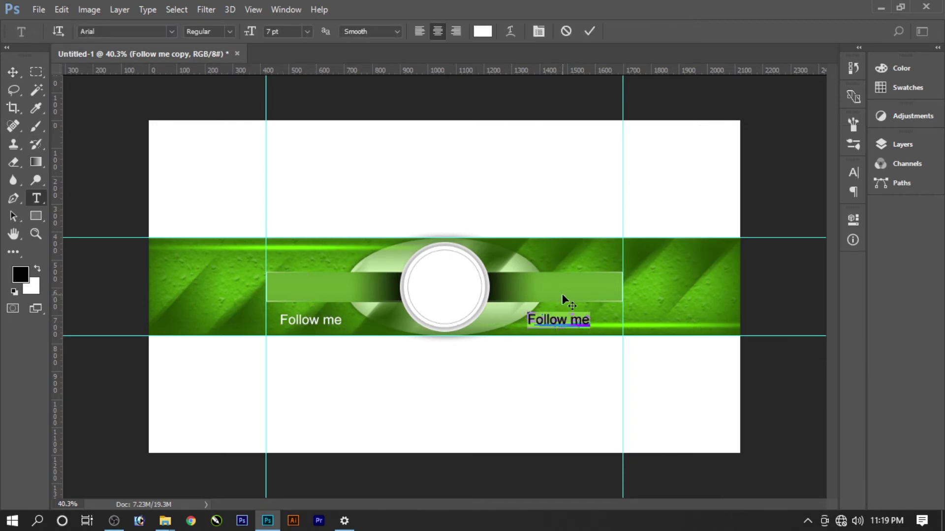
type("New")
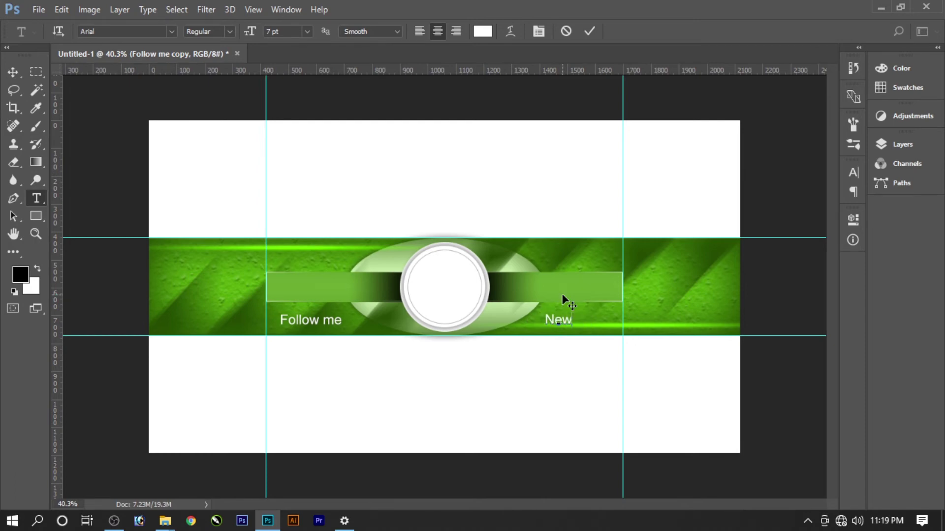
type(" Cont")
type("ent Ev")
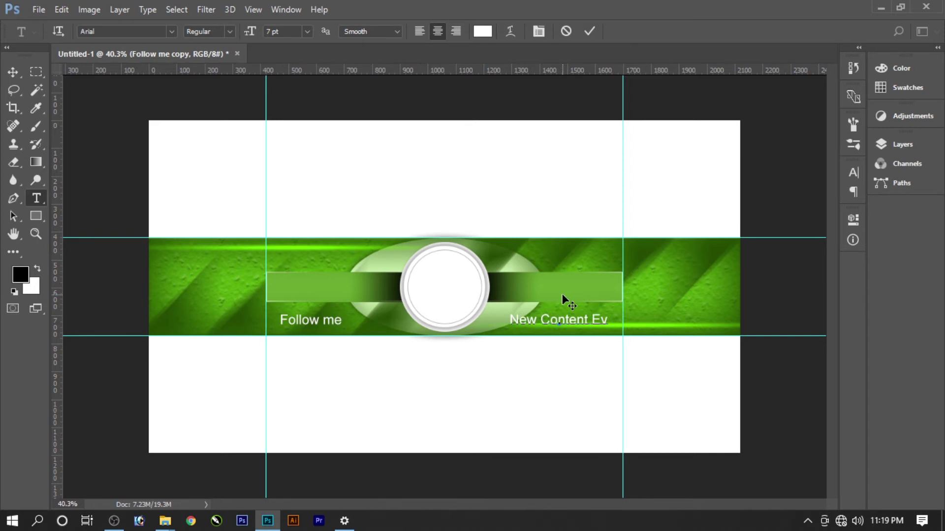
type("ery Day")
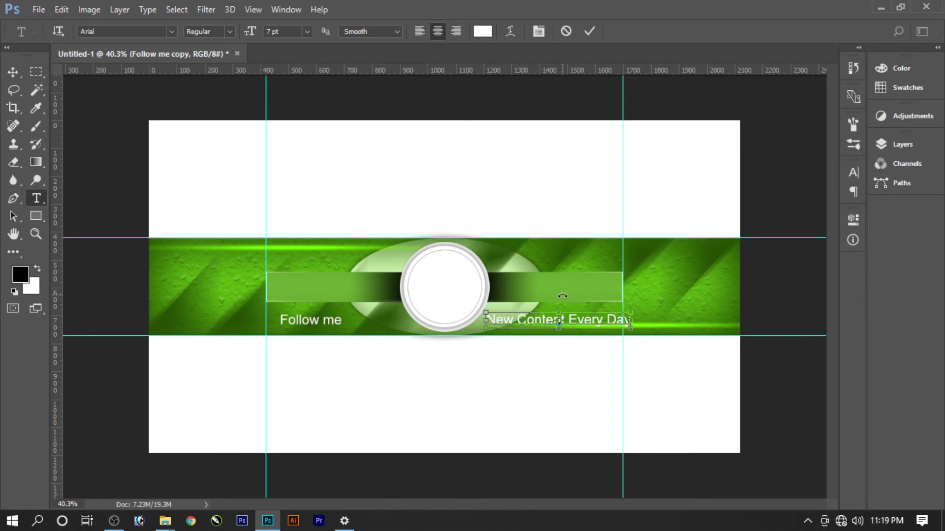
key("ctrl+Return")
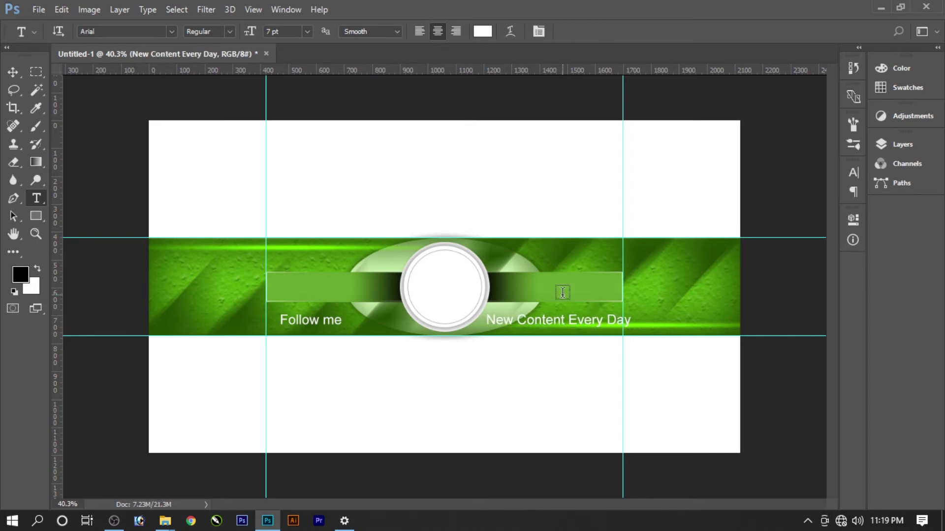
Resize both 'New Content Every Day' and 'Follow me' to 5 pt.
left_click(558, 323)
key("ctrl+a")
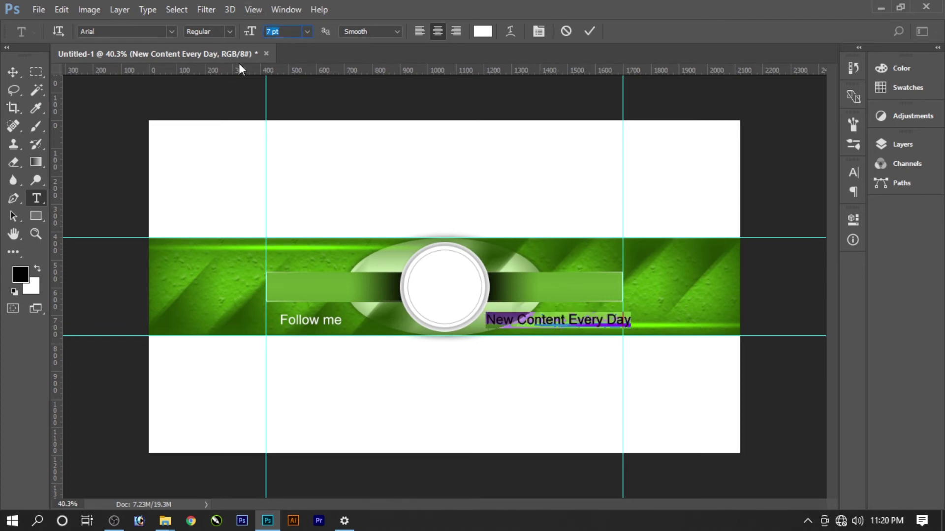
type("5")
key("ctrl+Return")
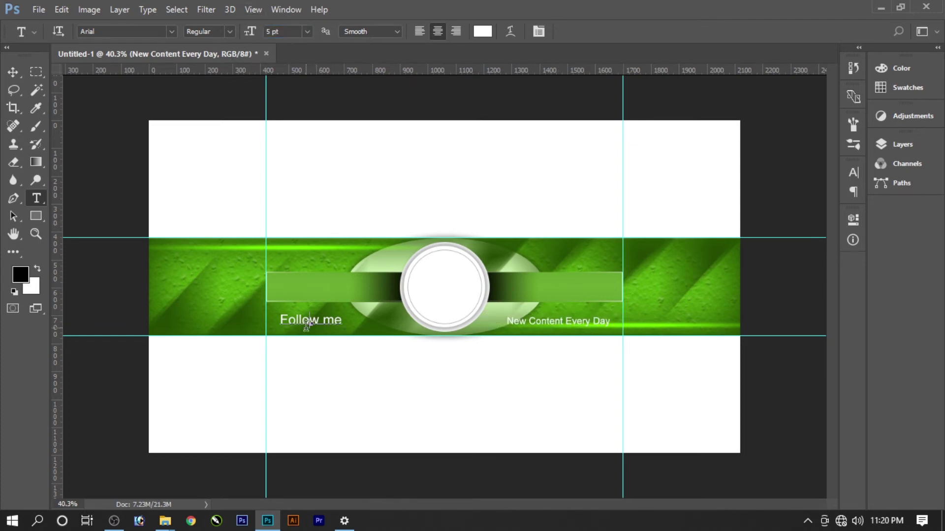
left_click(306, 325)
key("ctrl+a")
left_click(288, 31)
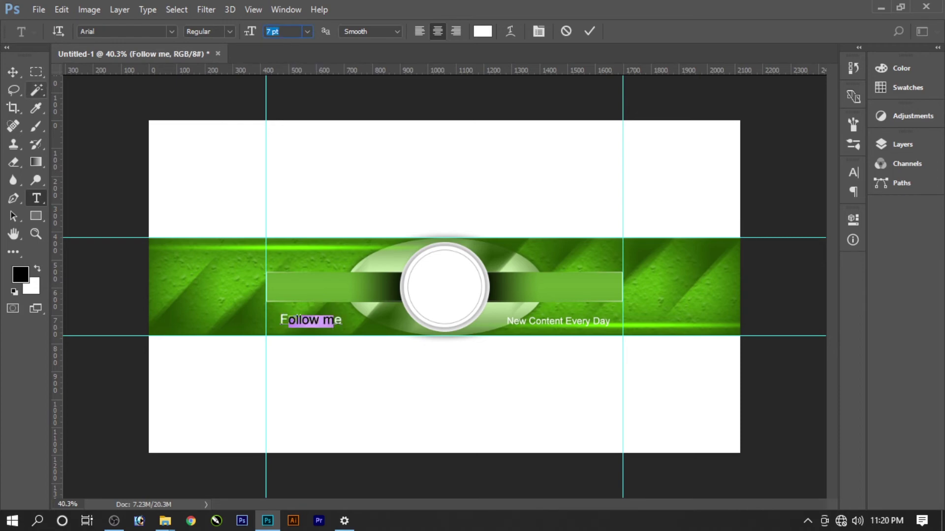
type("5")
key("ctrl+Return")
Nudge both captions up slightly and shift 'New Content Every Day' a little left.
key("v")
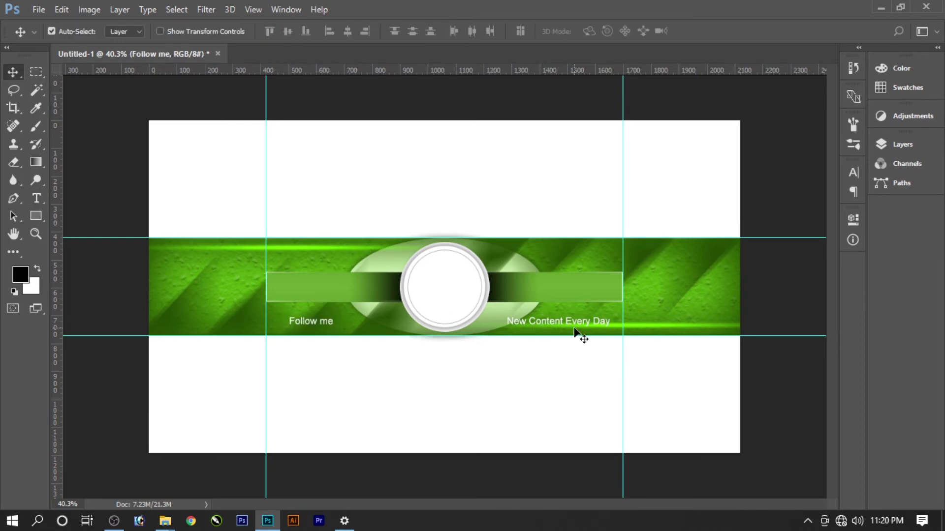
scroll(593, 359, "up", 3)
left_click(500, 297)
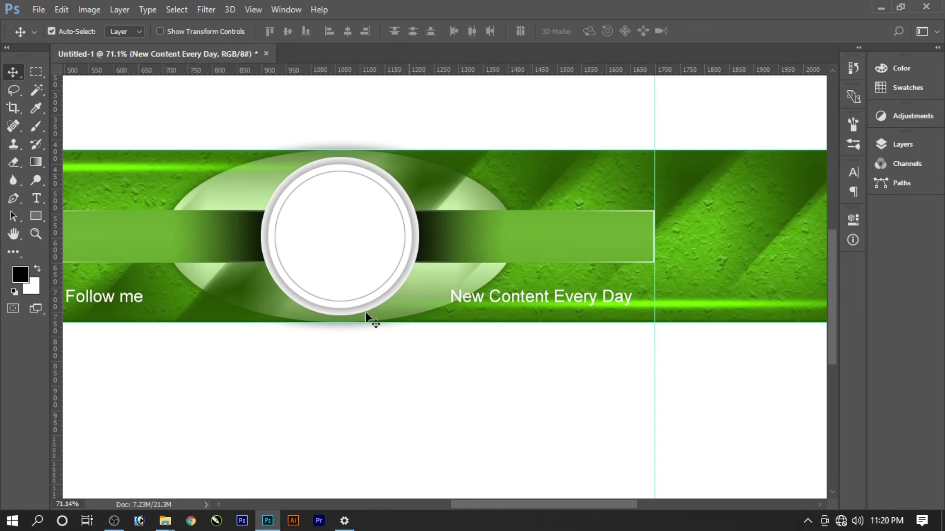
left_click(131, 298, "shift")
key("Up")
key("Up")
key("Up")
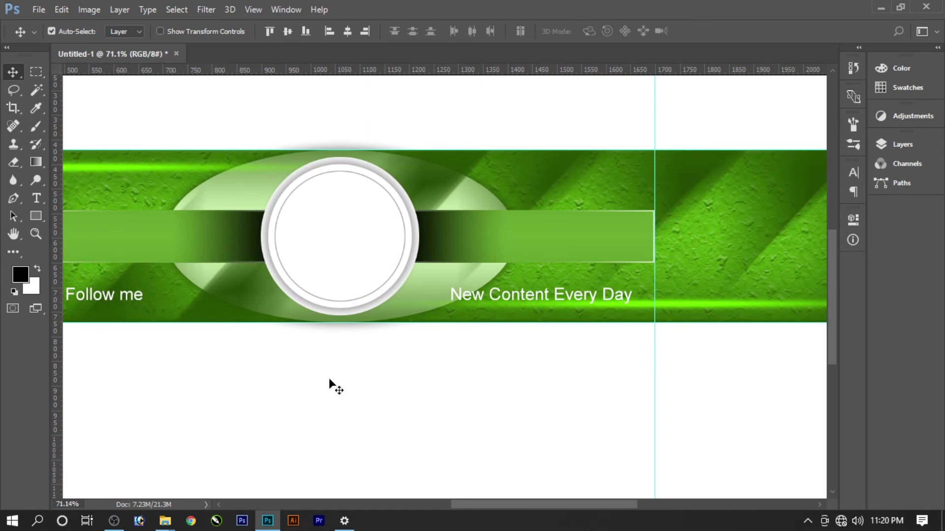
left_click(574, 296)
key("Left")
key("Left")
key("Left")
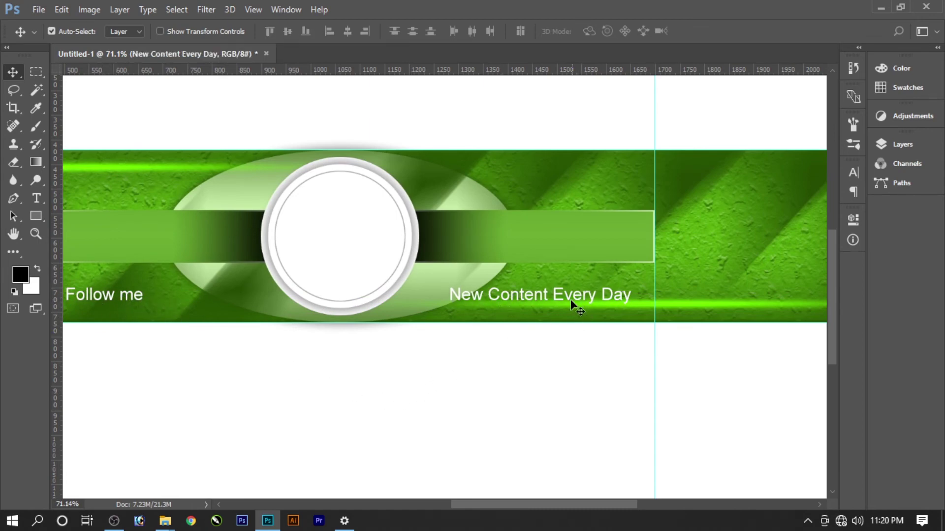
Type 'SUBSCRIBE NOW' in the light green band and make it Bold.
key("t")
left_click(484, 238)
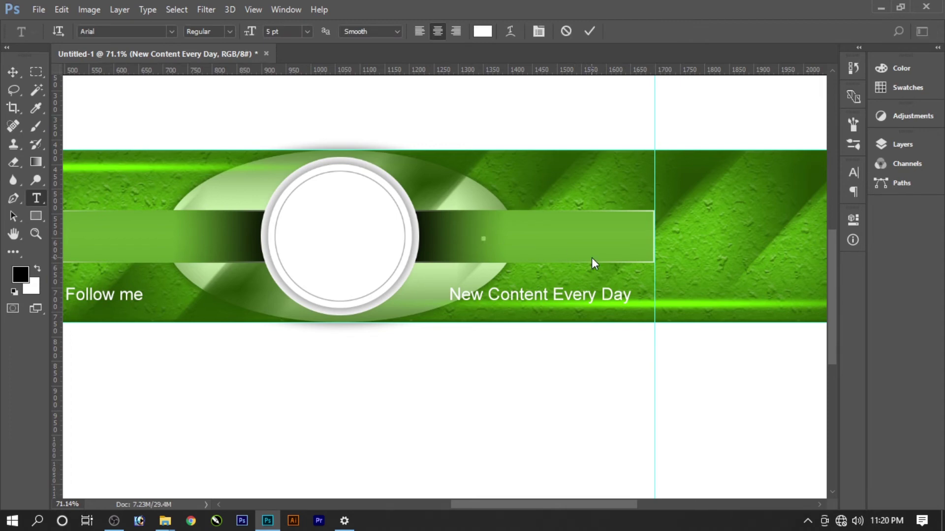
type("SUBSCRIBE NO")
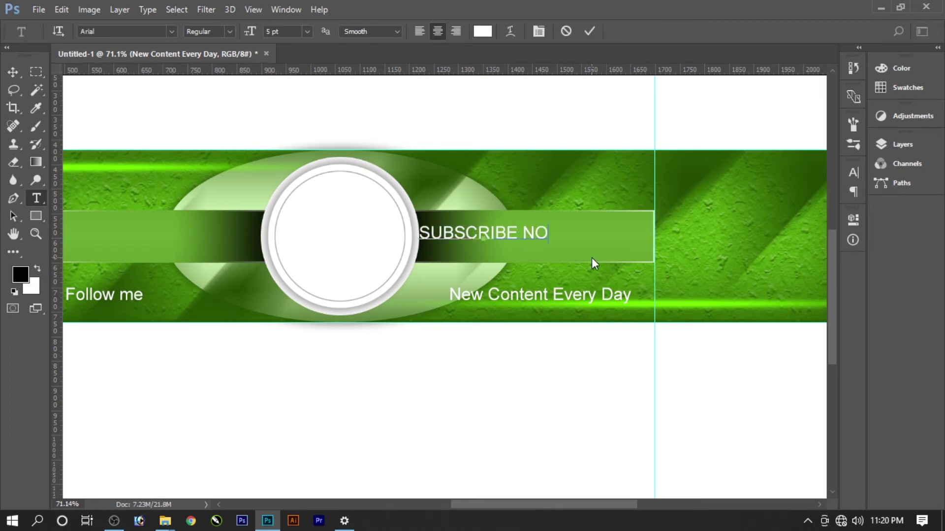
type("W")
key("ctrl+a")
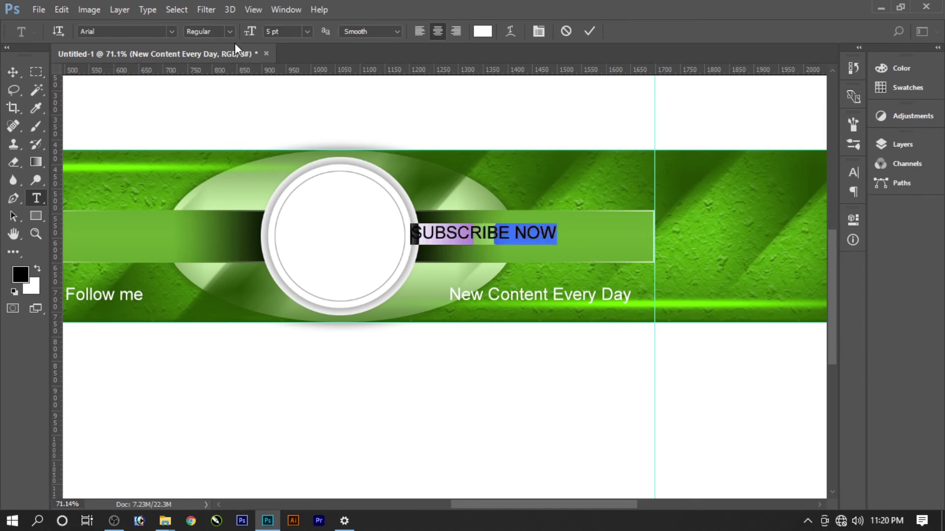
left_click(229, 32)
left_click(214, 76)
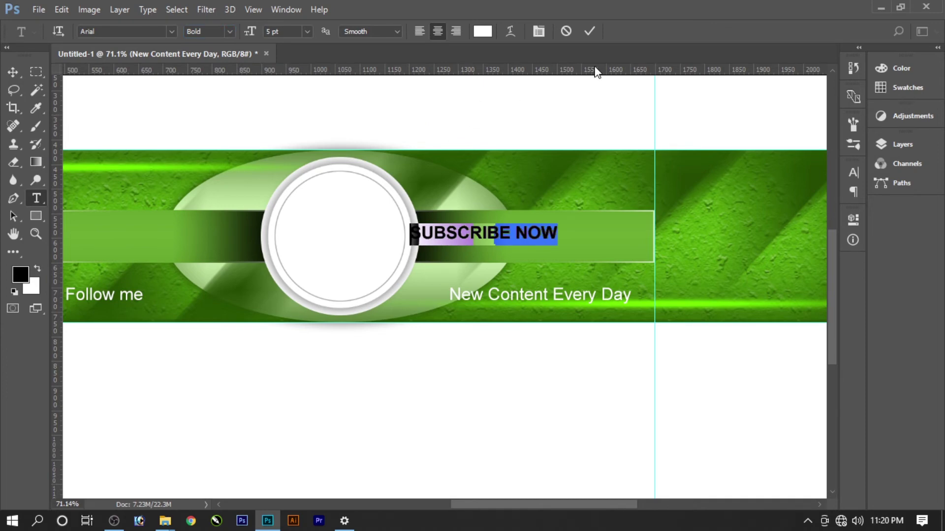
key("ctrl+Return")
Move 'SUBSCRIBE NOW' right and scale it slightly wider and larger.
key("v")
mouse_move(490, 231)
left_mouse_down()
mouse_move(553, 241)
mouse_move(548, 235)
left_mouse_up()
key("ctrl+t")
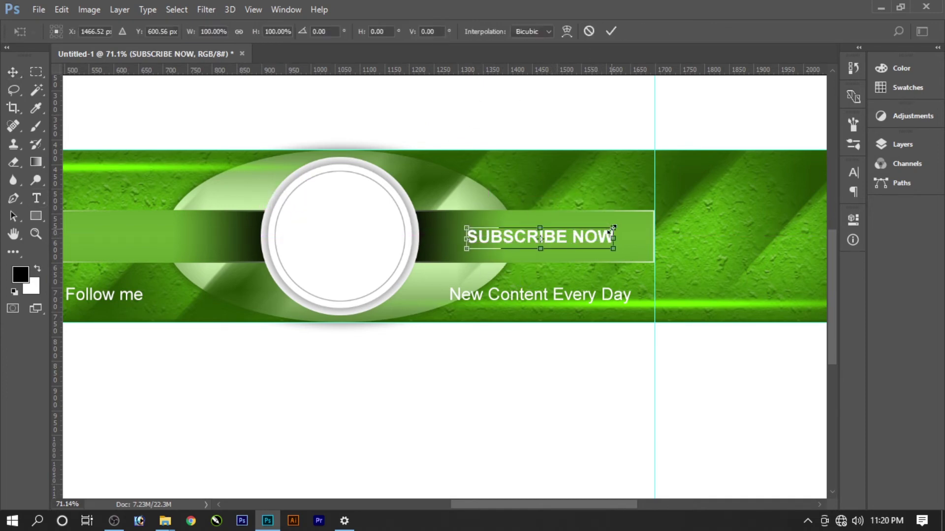
left_click_drag(613, 228, 631, 228)
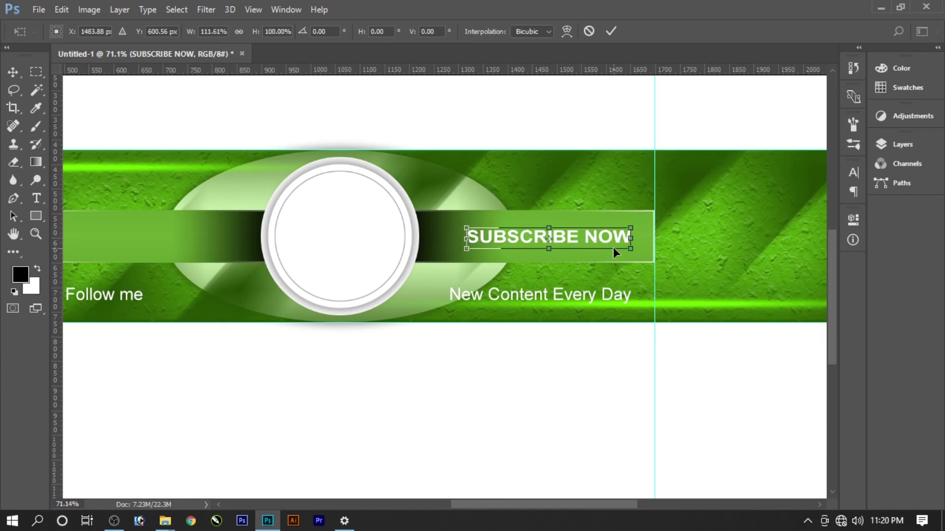
key("Return")
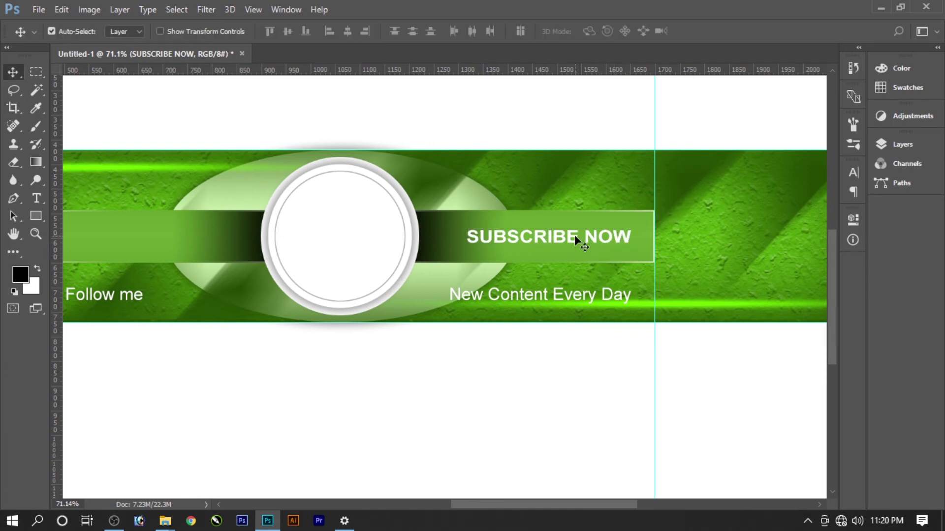
key("ctrl+t")
left_click_drag(462, 253, 458, 254)
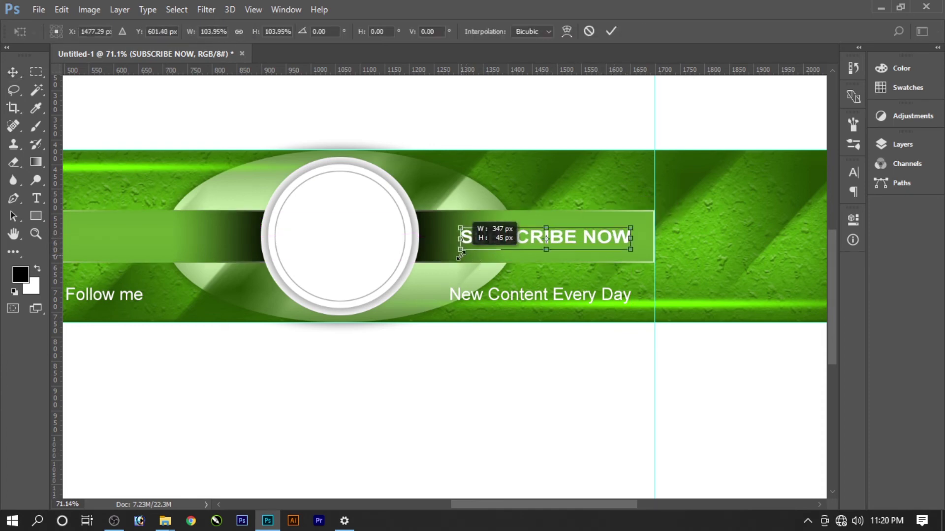
key("Return")
key("Left")
key("Left")
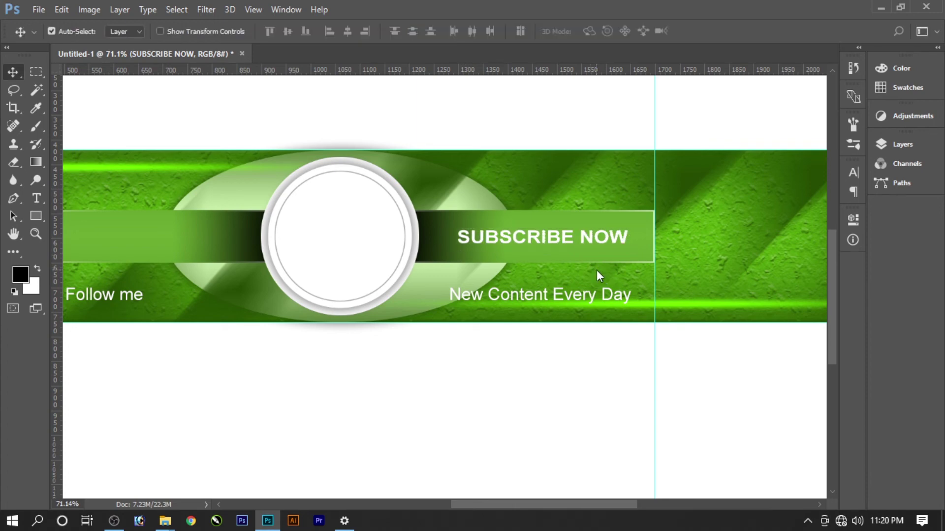
Align the left edges of 'SUBSCRIBE NOW' and 'New Content Every Day'.
left_click(551, 291, "shift")
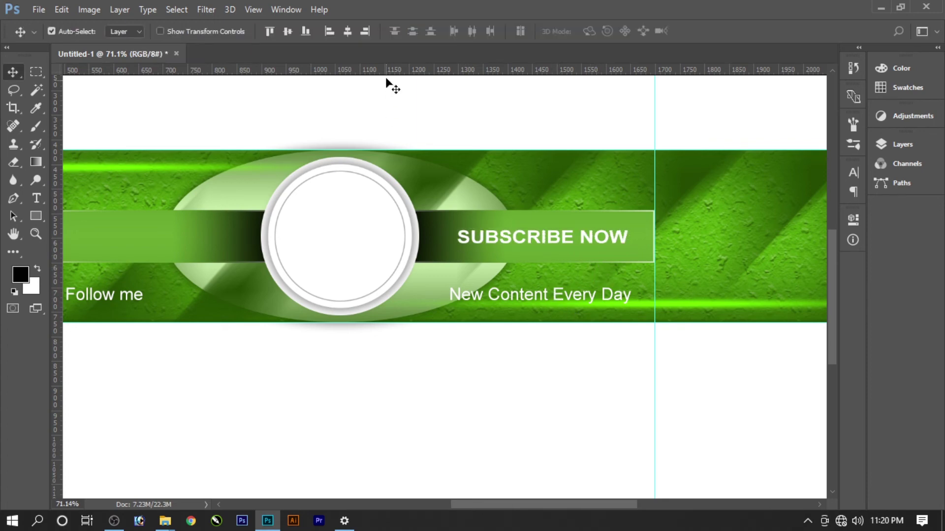
left_click(329, 31)
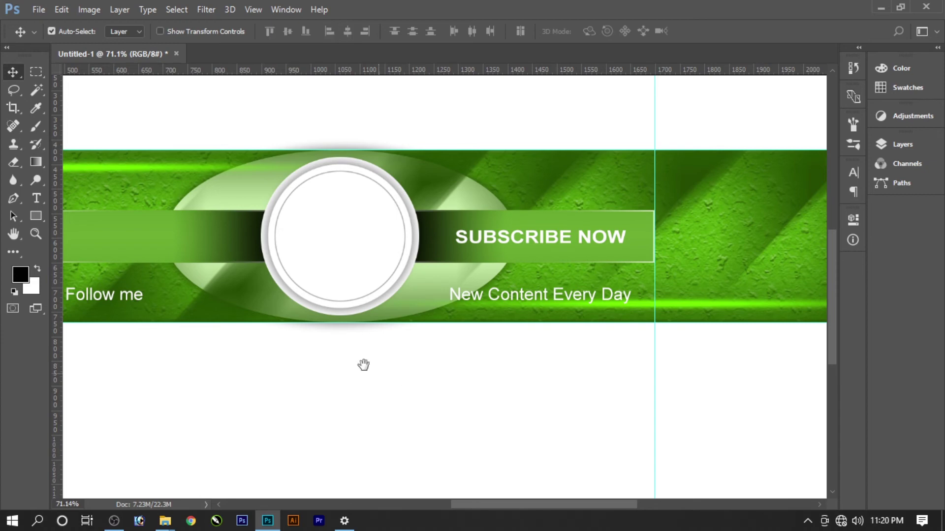
left_click_drag(363, 364, 514, 322)
scroll(514, 315, "down", 1)
scroll(514, 315, "down", 1)
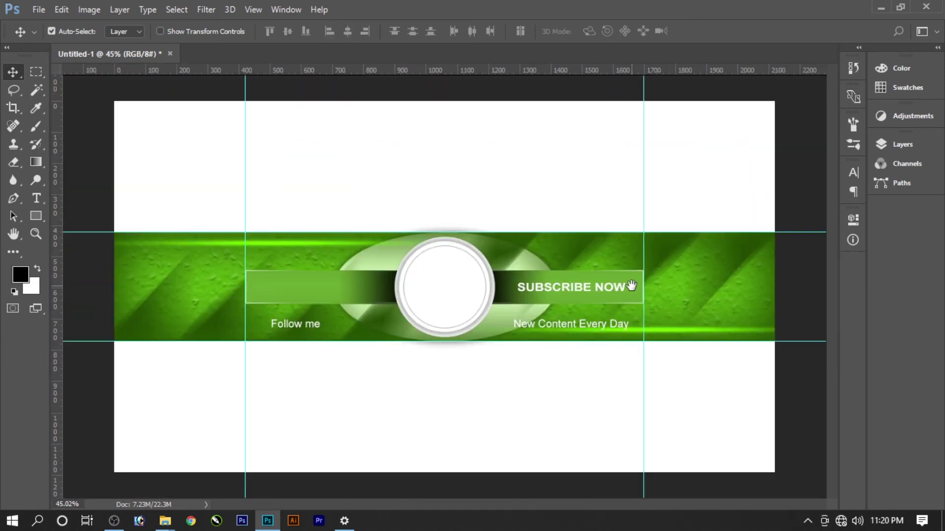
scroll(631, 286, "up", 1)
scroll(666, 316, "up", 1)
left_click(120, 9)
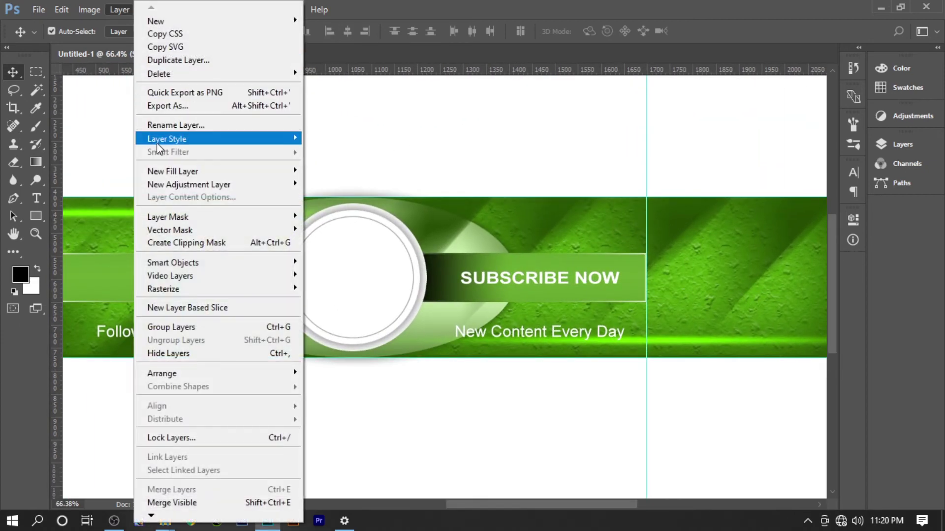
Give SUBSCRIBE NOW a #ff0000 red Color Overlay and a Drop Shadow with 17% spread.
mouse_move(167, 139)
left_click(363, 223)
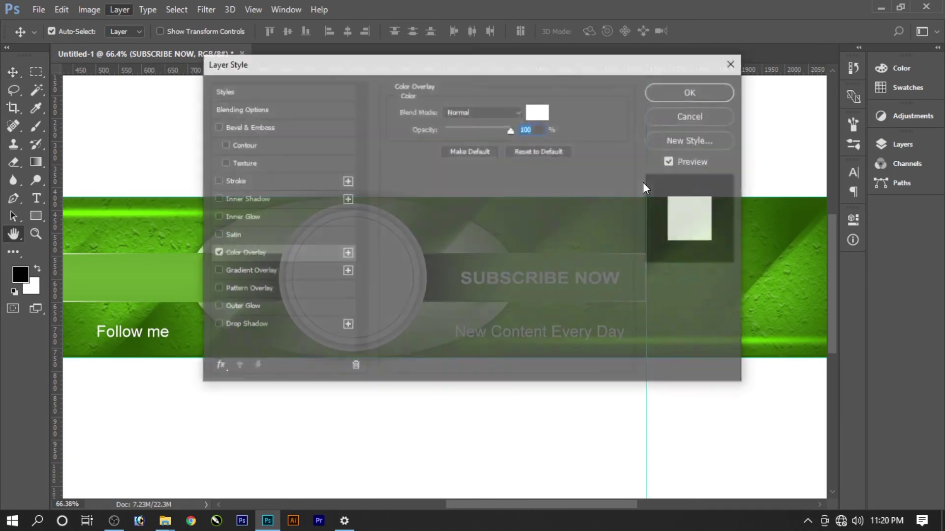
left_click_drag(570, 69, 938, 106)
left_click(908, 147)
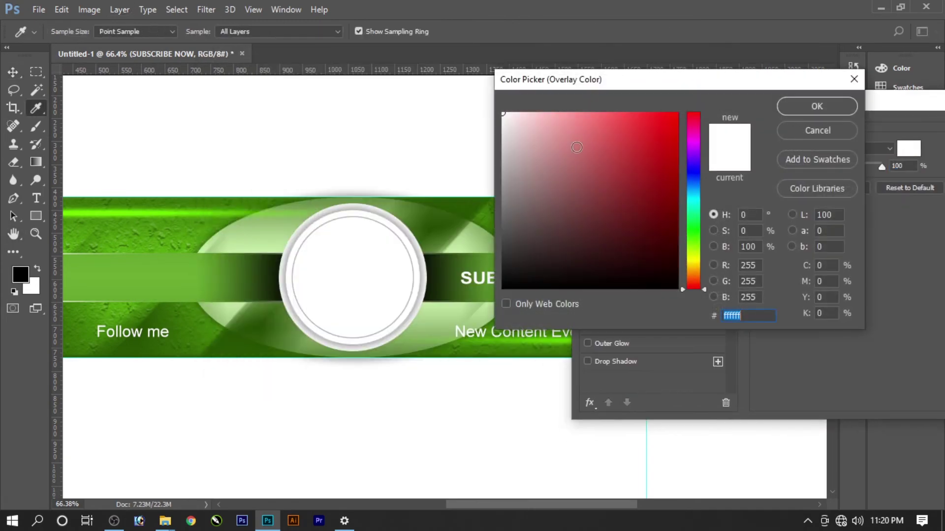
type("ff0000")
left_click(824, 106)
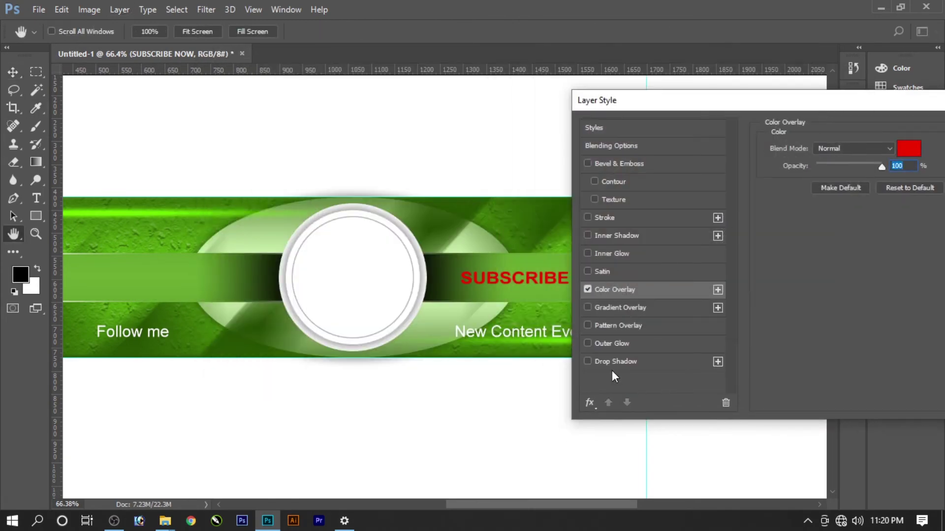
left_click(624, 363)
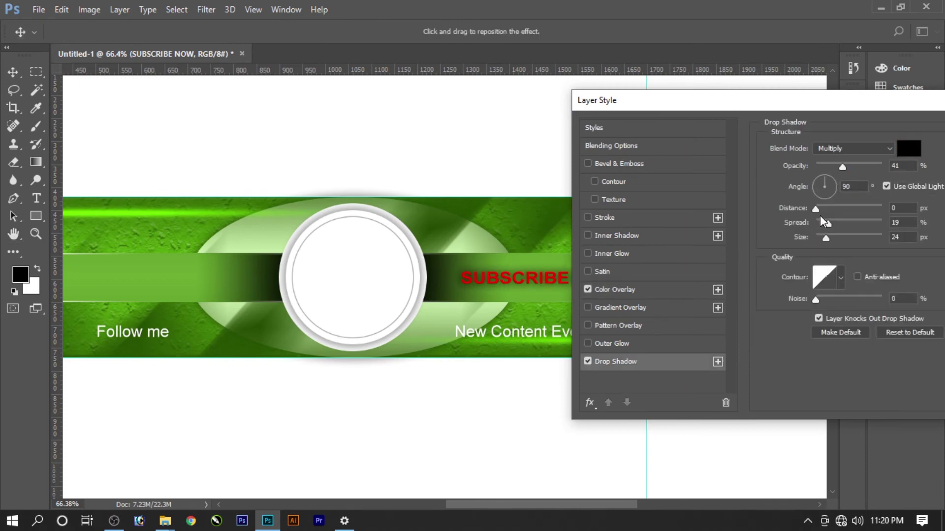
left_click_drag(830, 226, 822, 243)
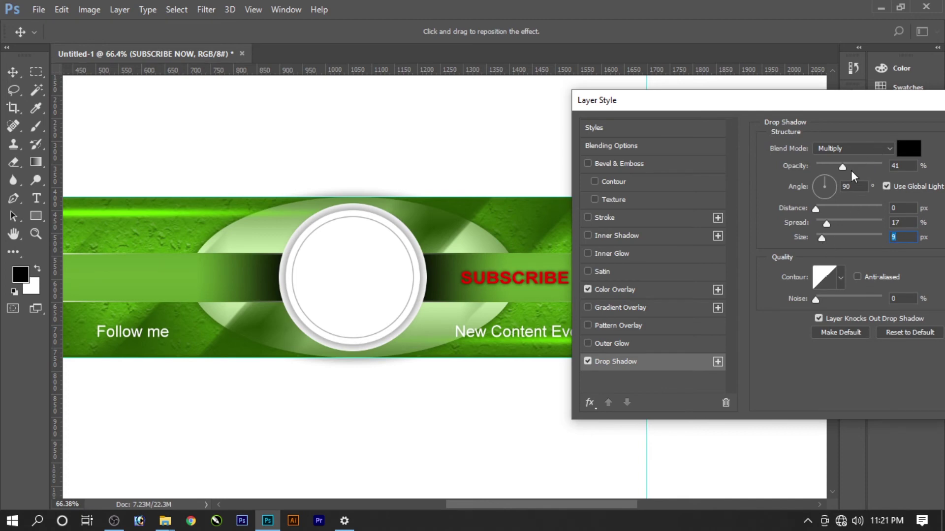
Raise the SUBSCRIBE NOW drop shadow opacity to about 68%, apply it, and fit the banner on screen.
left_click_drag(848, 169, 860, 168)
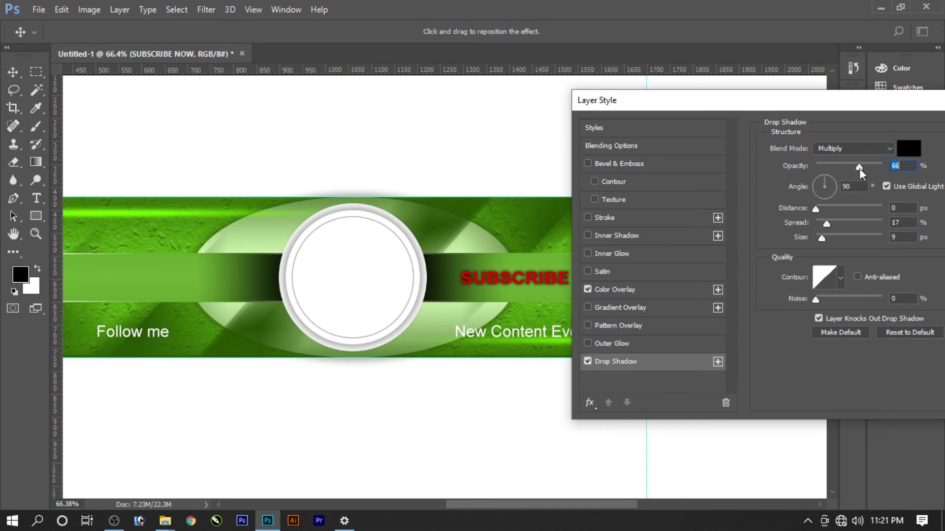
key("Return")
right_click(527, 309)
left_click(551, 316)
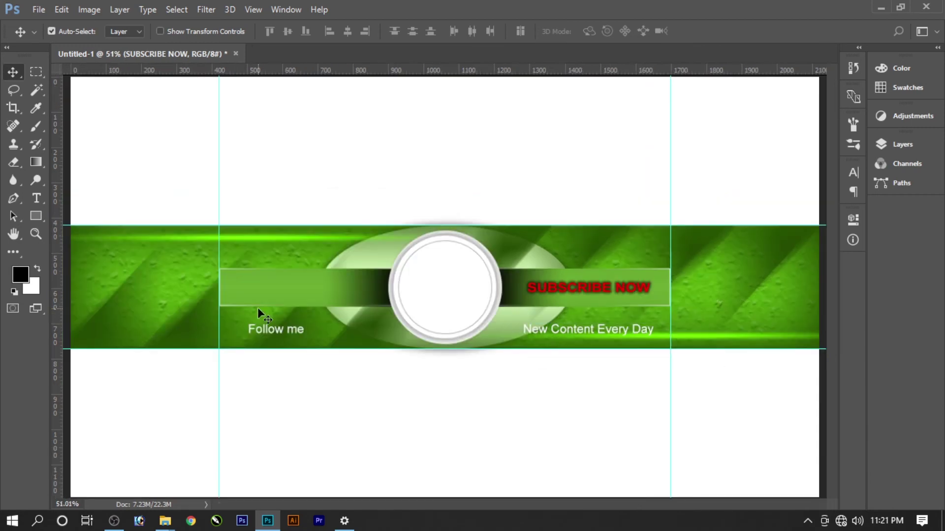
Complete the title as 'YourName' and set it in the Painting With Chocolate font.
key("t")
left_click(259, 285)
type("Your")
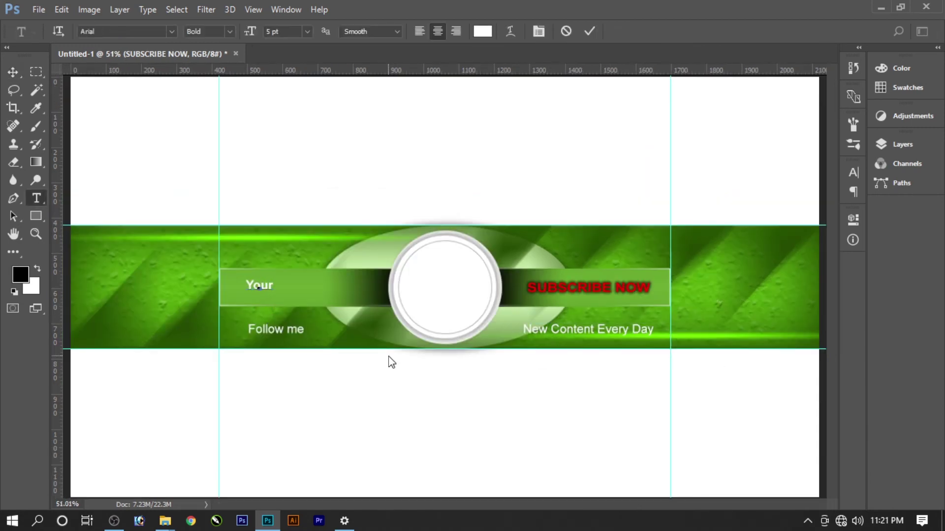
type("Name")
key("ctrl+a")
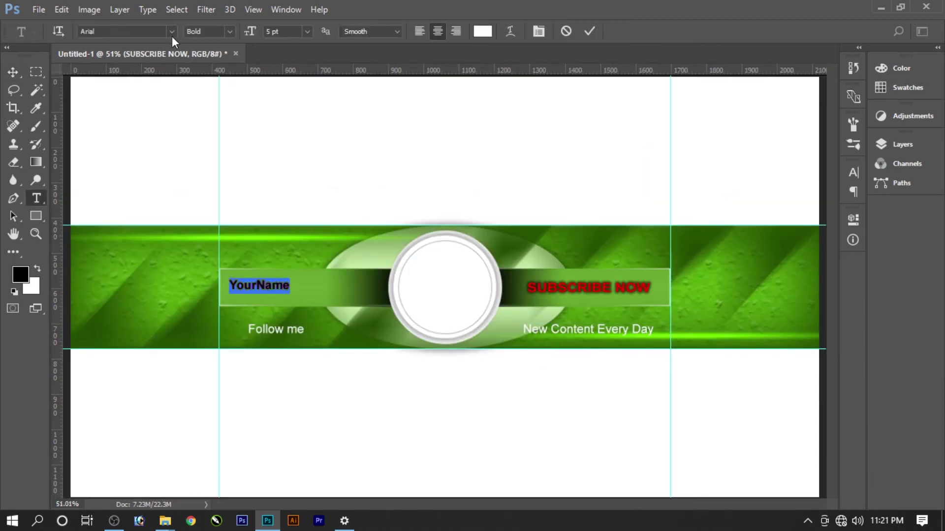
left_click(171, 32)
left_click(187, 72)
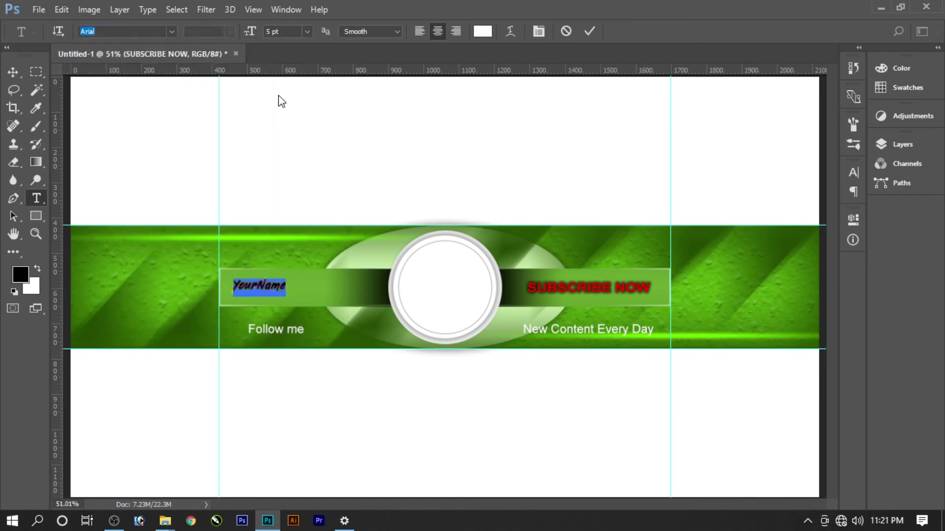
left_click(241, 285)
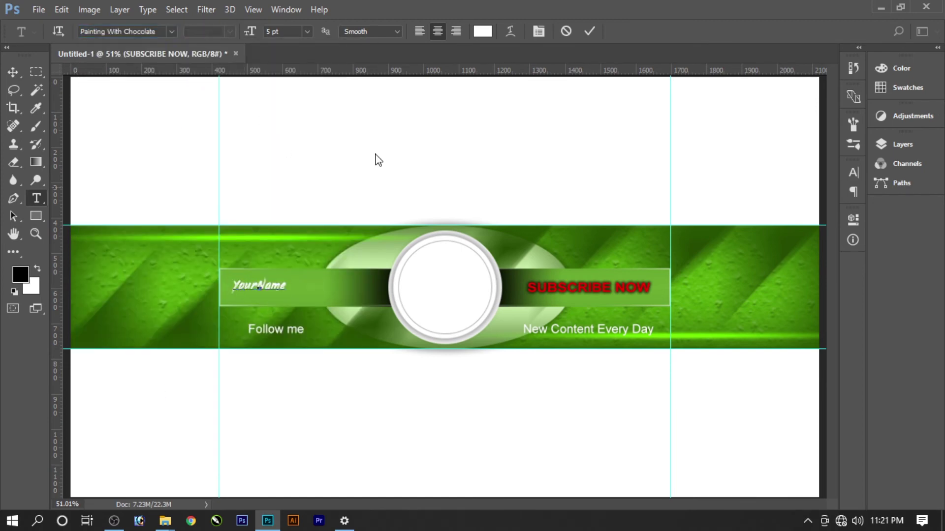
left_click(585, 33)
Enlarge the title to about 293%, delete the Y so it reads 'ourName', and nudge it right.
key("ctrl+t")
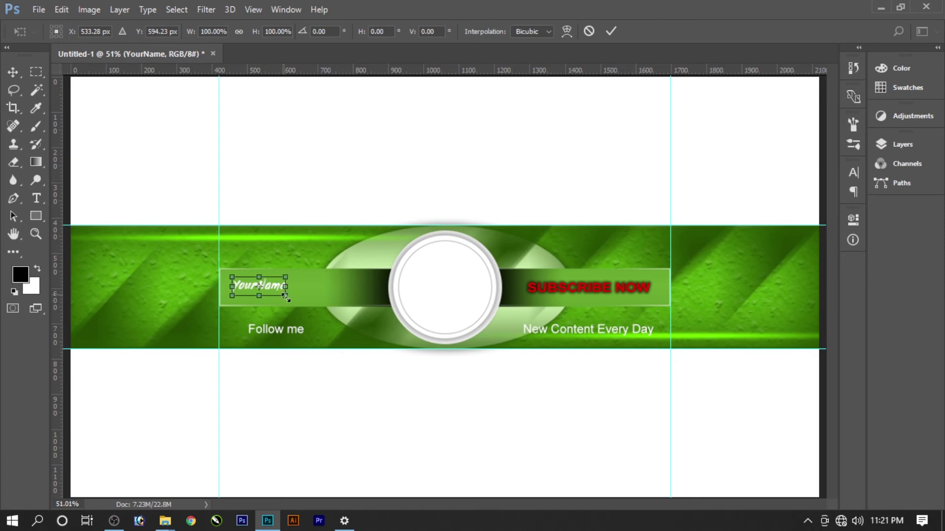
left_click_drag(284, 296, 337, 314)
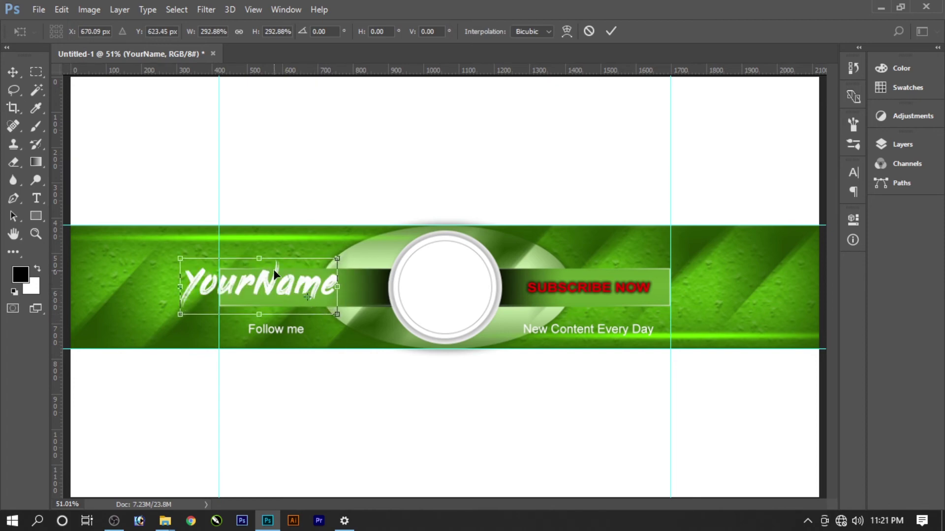
key("Return")
key("t")
mouse_move(276, 295)
left_mouse_down()
mouse_move(337, 295)
mouse_move(173, 301)
left_mouse_up()
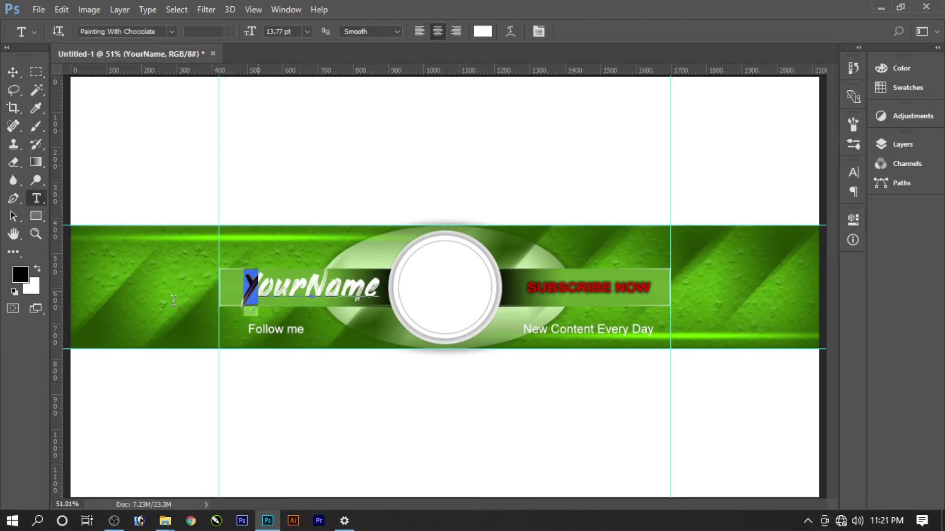
key("BackSpace")
key("ctrl+Return")
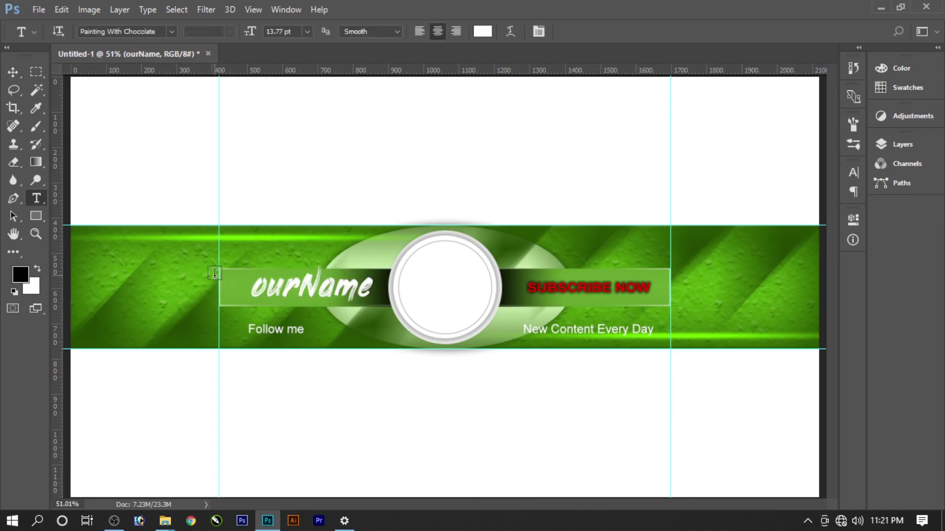
key("v")
key("shift+Right")
key("shift+Right")
key("shift+Right")
key("shift+Right")
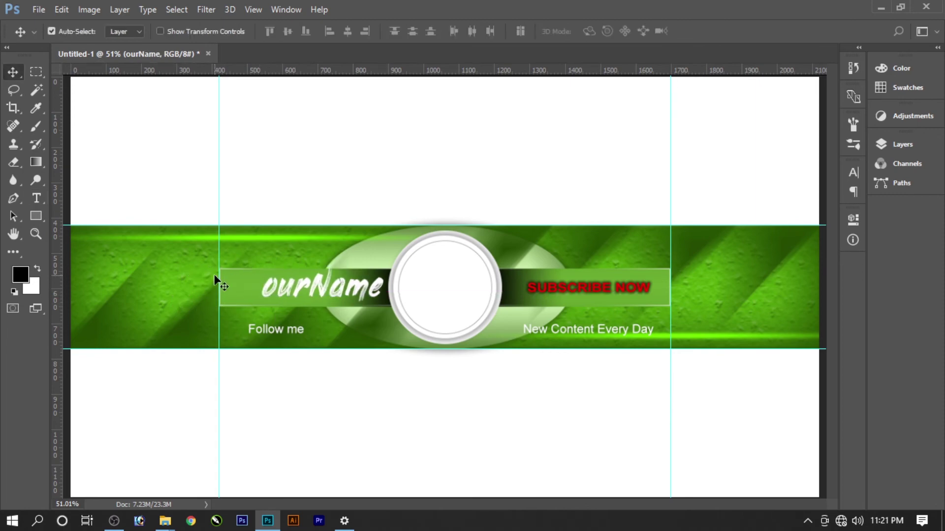
Duplicate the title layer, retype the copy as 'Y', and scale it to about double.
key("t")
left_click_drag(279, 290, 247, 294)
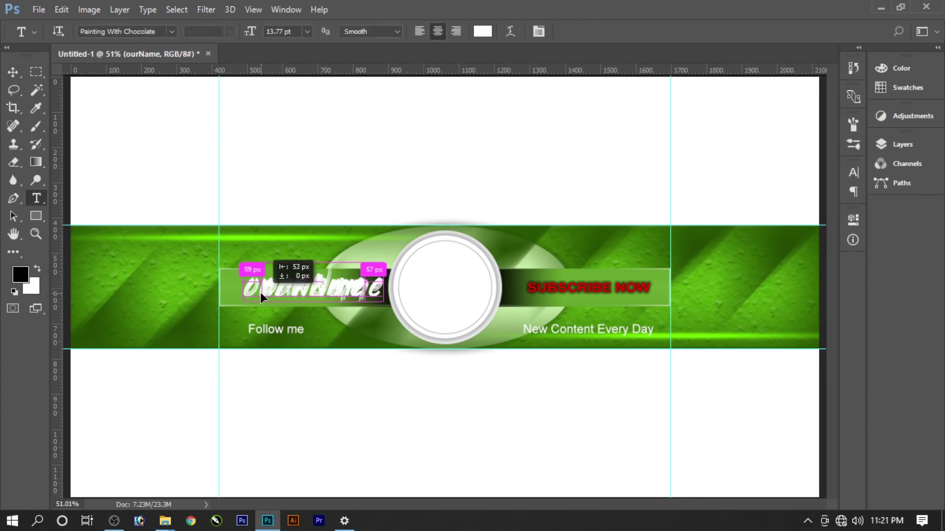
double_click(248, 293)
key("BackSpace")
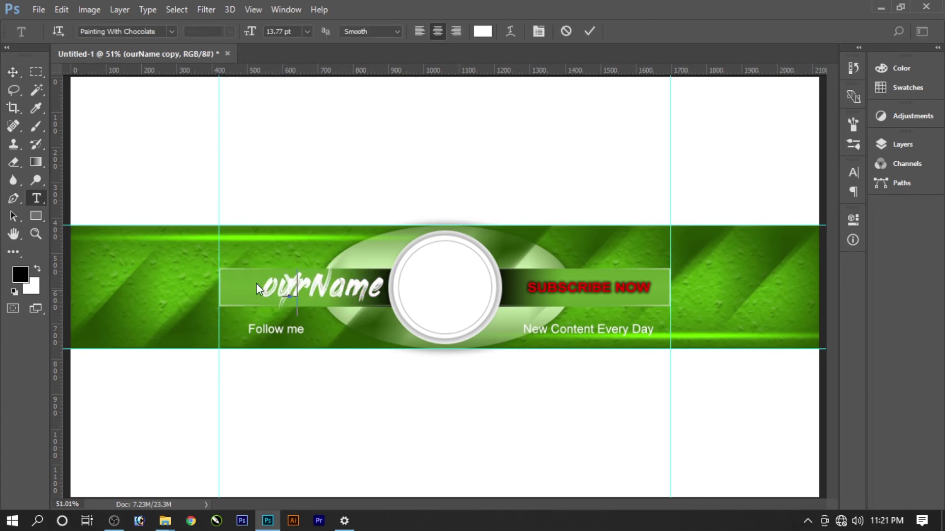
left_click(589, 32)
key("ctrl+t")
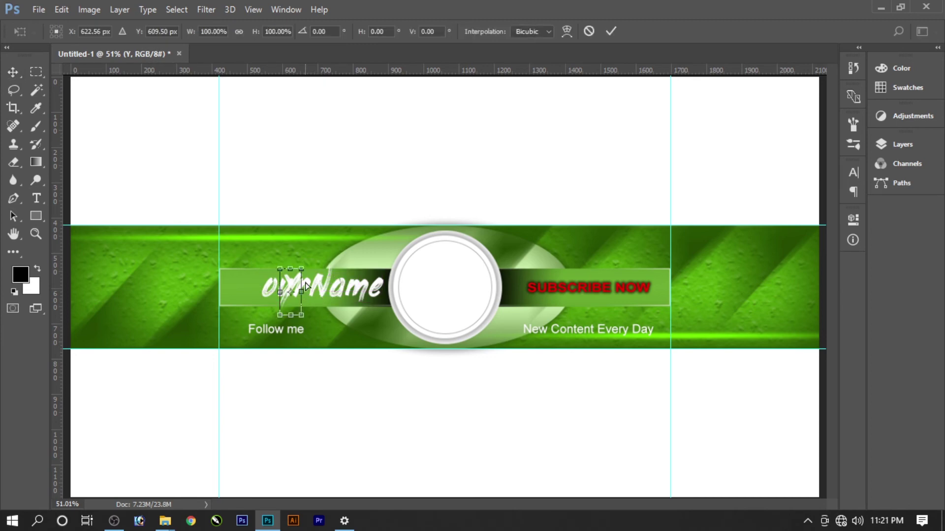
left_click_drag(311, 265, 330, 252)
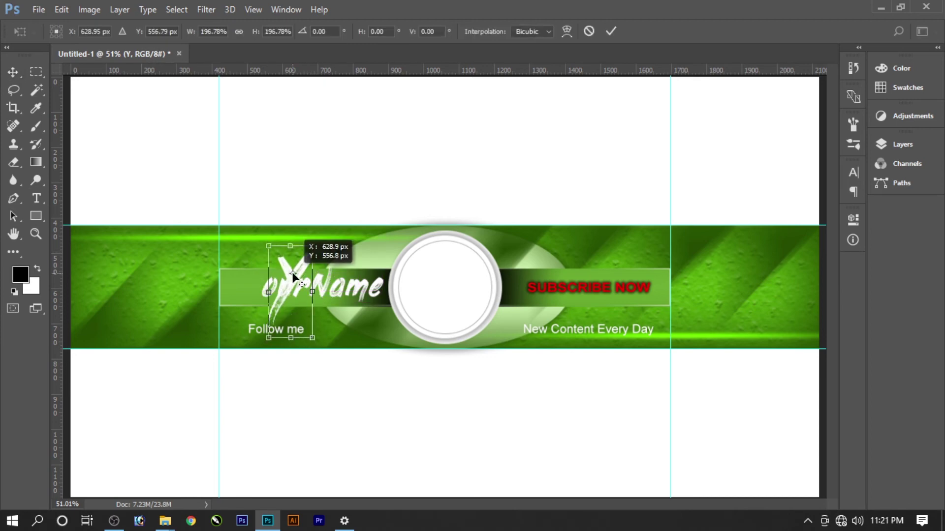
key("Return")
Move the Y in front of ourName, enlarge it slightly, and stretch ourName wider toward it.
left_click_drag(288, 278, 243, 279)
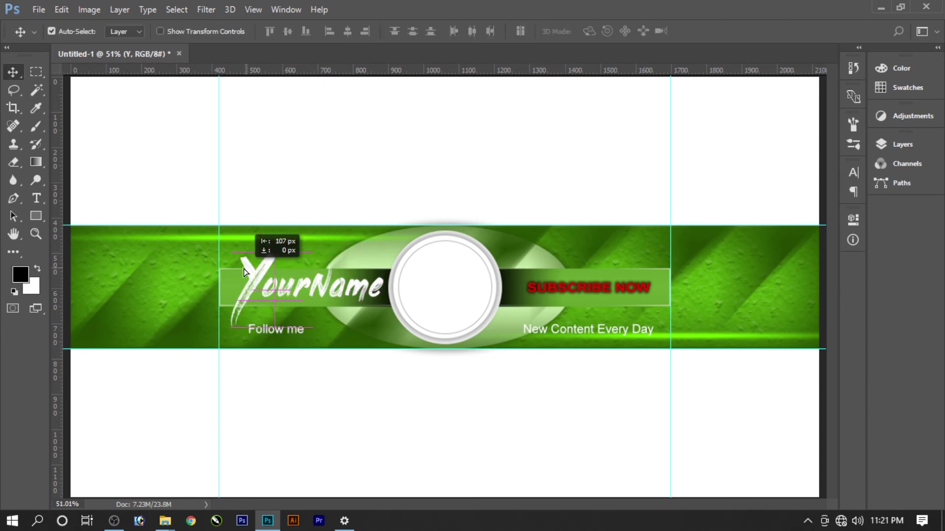
key("ctrl+t")
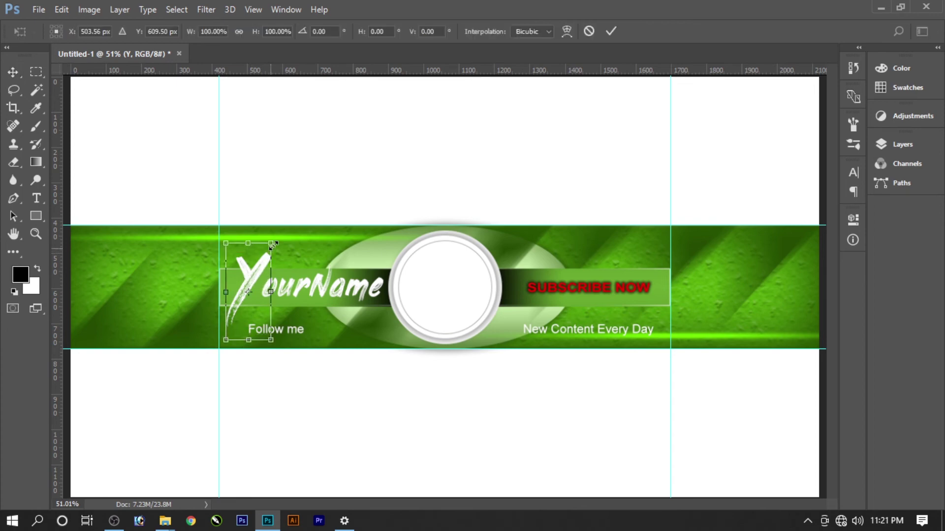
left_click_drag(266, 251, 271, 242)
key("Return")
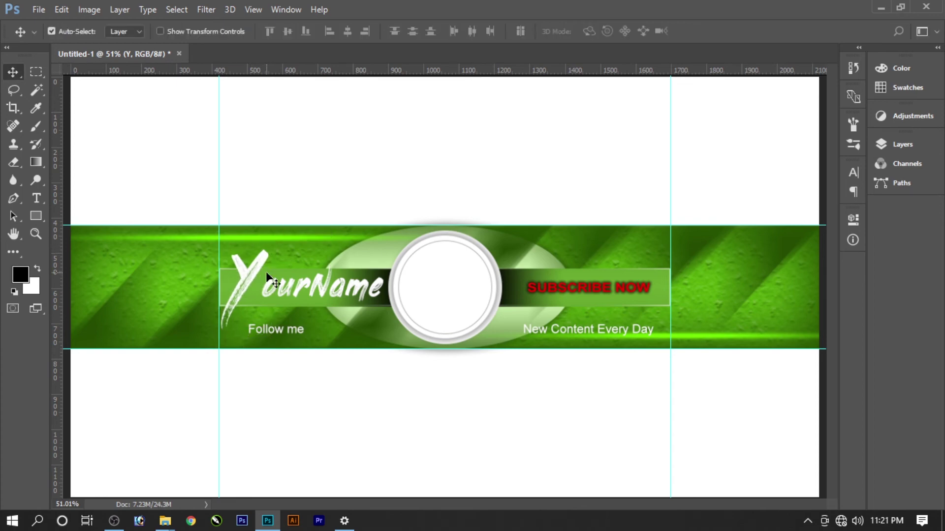
left_click(270, 287)
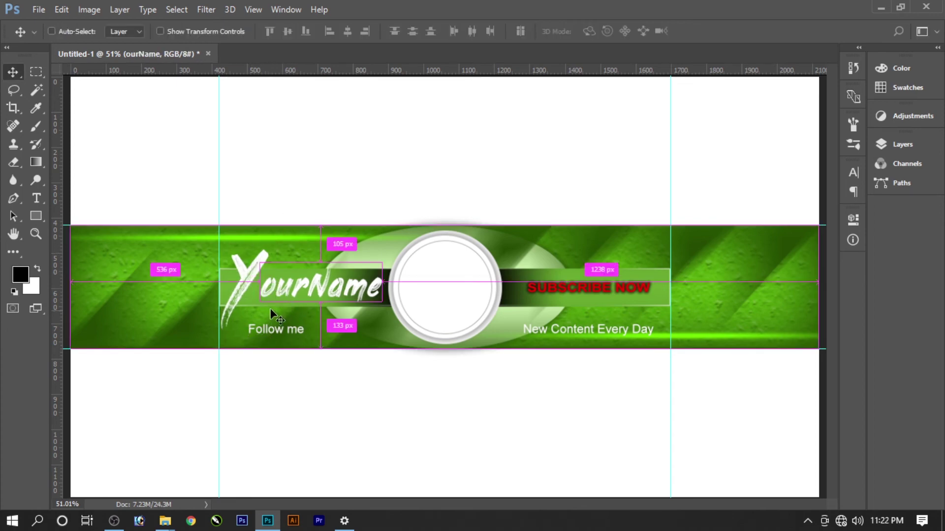
key("ctrl+t")
left_click_drag(256, 289, 251, 298)
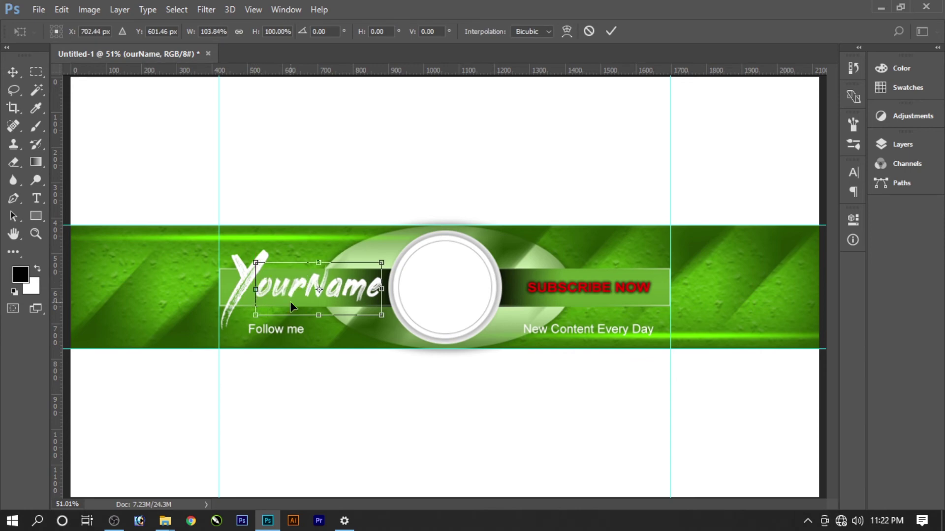
key("Return")
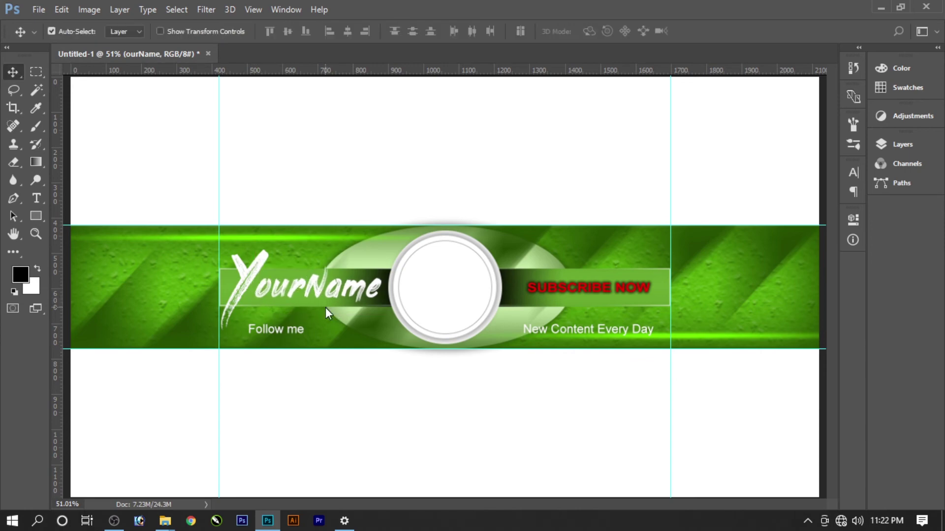
Add a red (f20000) Color Overlay to the ourName text.
left_click(120, 10)
mouse_move(166, 139)
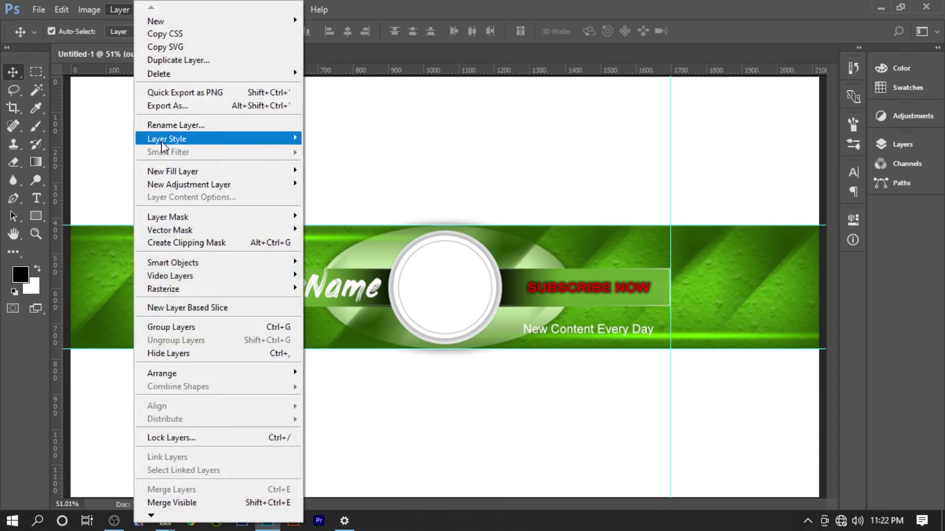
left_click(393, 224)
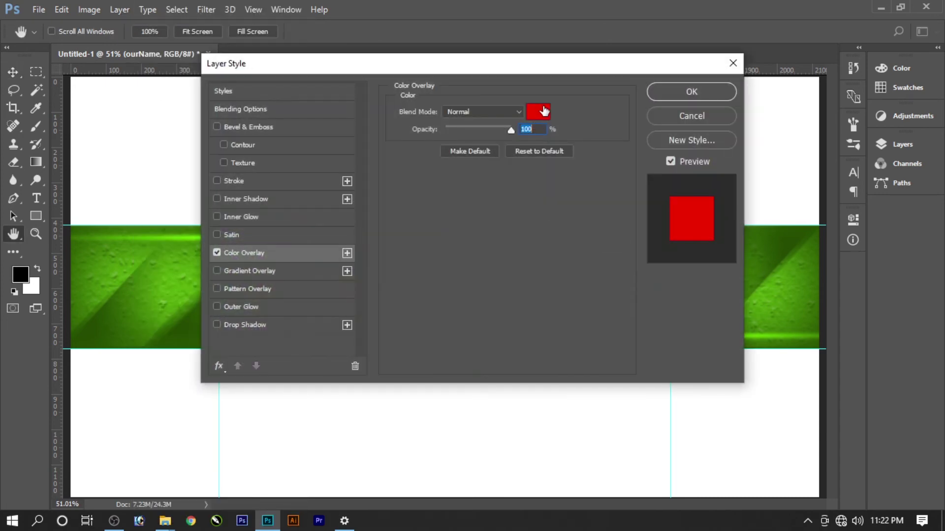
left_click(543, 111)
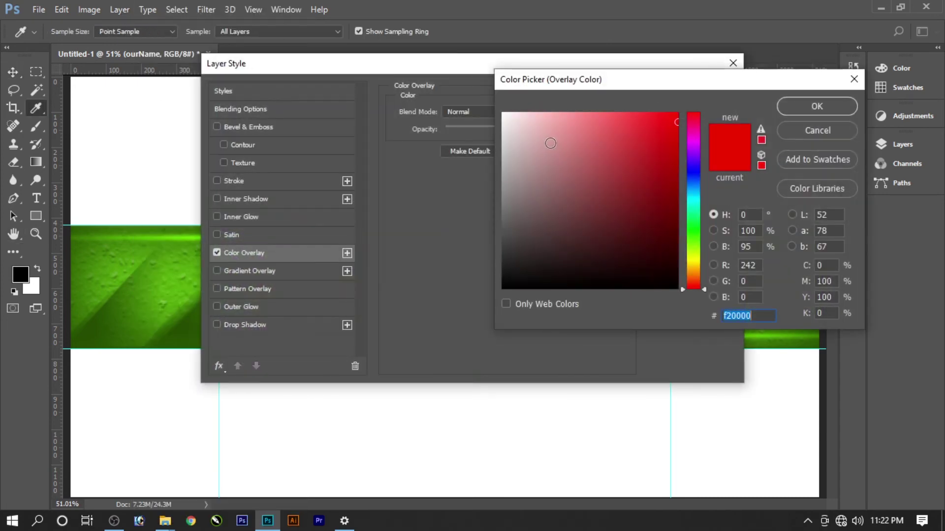
key("Return")
left_click_drag(482, 65, 691, 79)
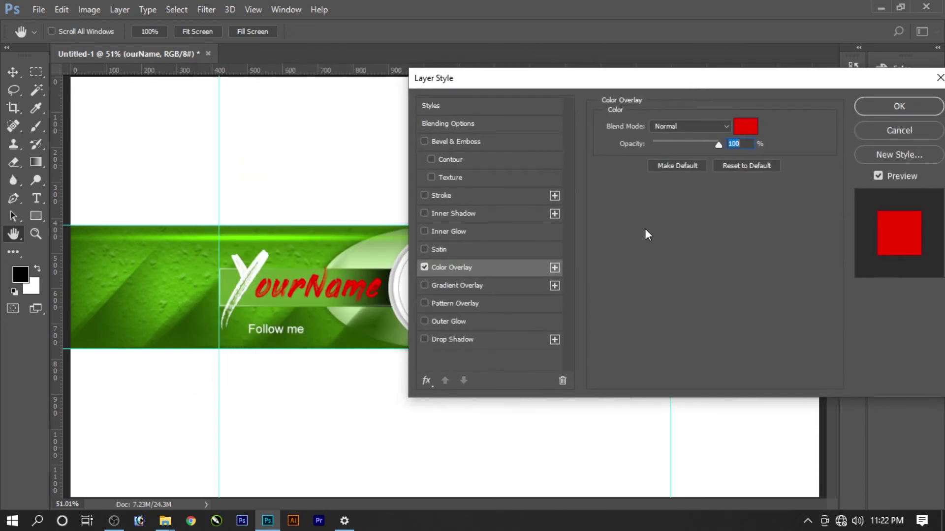
Add a drop shadow to ourName with opacity 36%, distance 7 and size 4.
left_click(466, 342)
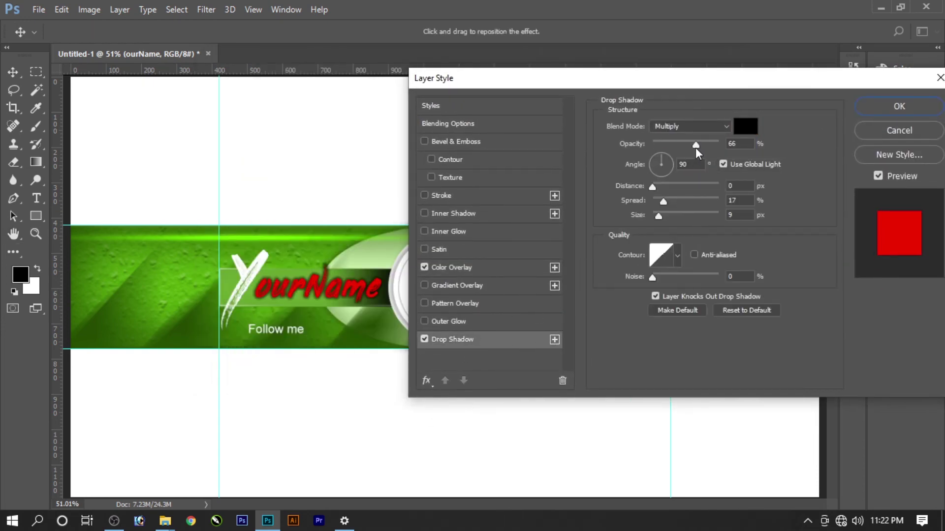
left_click_drag(695, 148, 677, 159)
left_click_drag(664, 199, 654, 219)
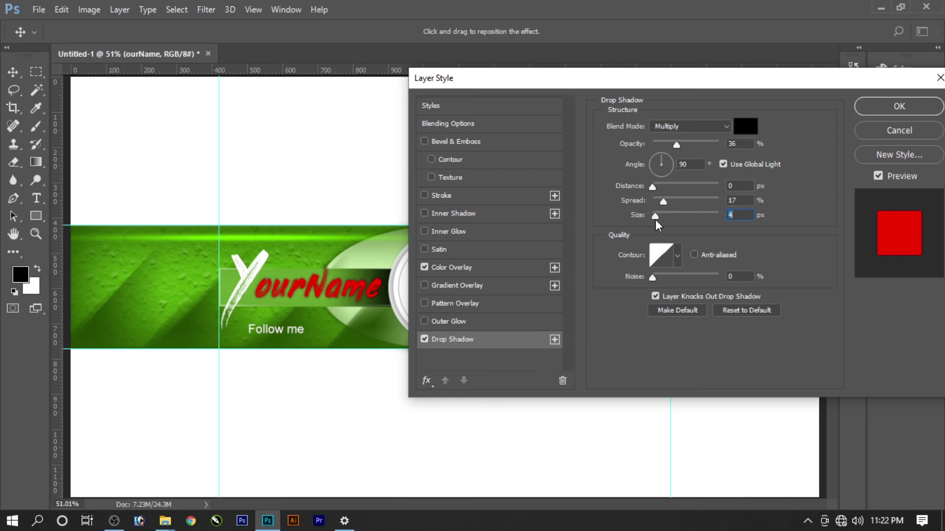
left_click_drag(660, 186, 658, 202)
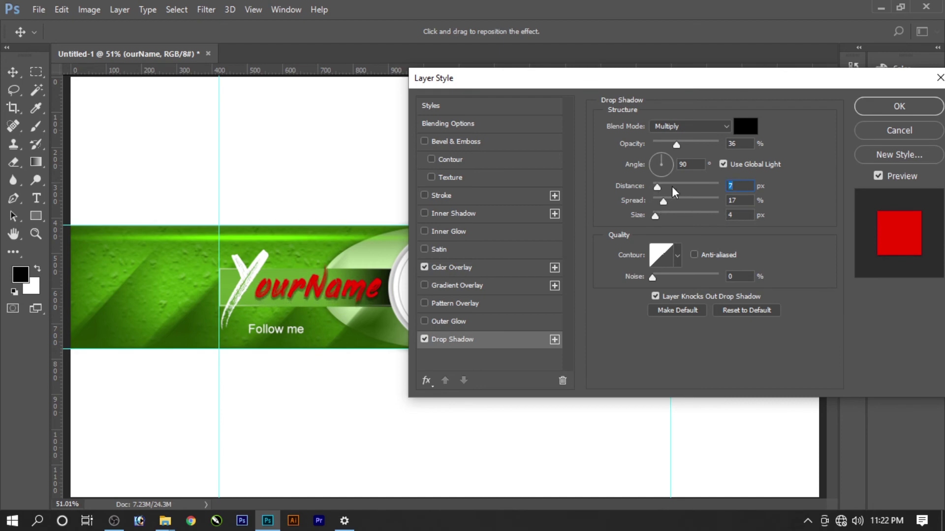
left_click(670, 146)
Copy the ourName layer style and paste it onto the large Y layer.
key("Return")
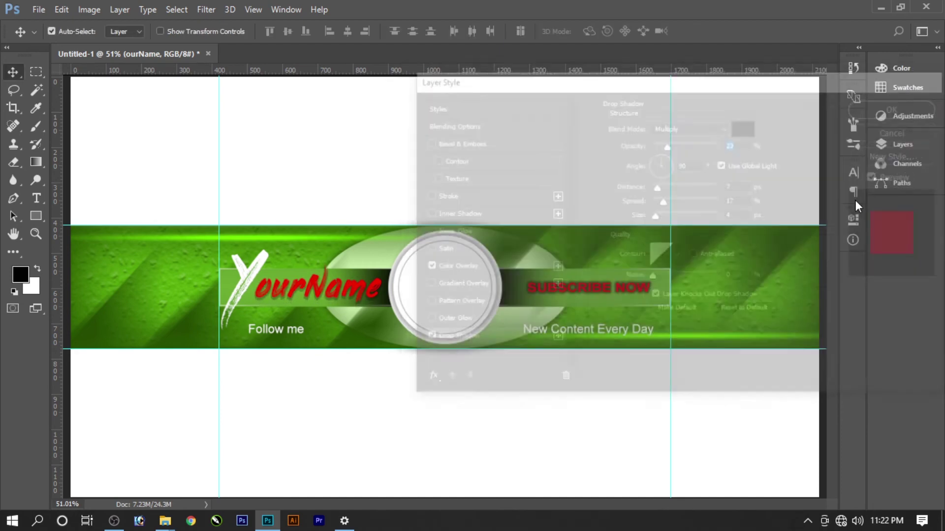
left_click(903, 144)
right_click(765, 235)
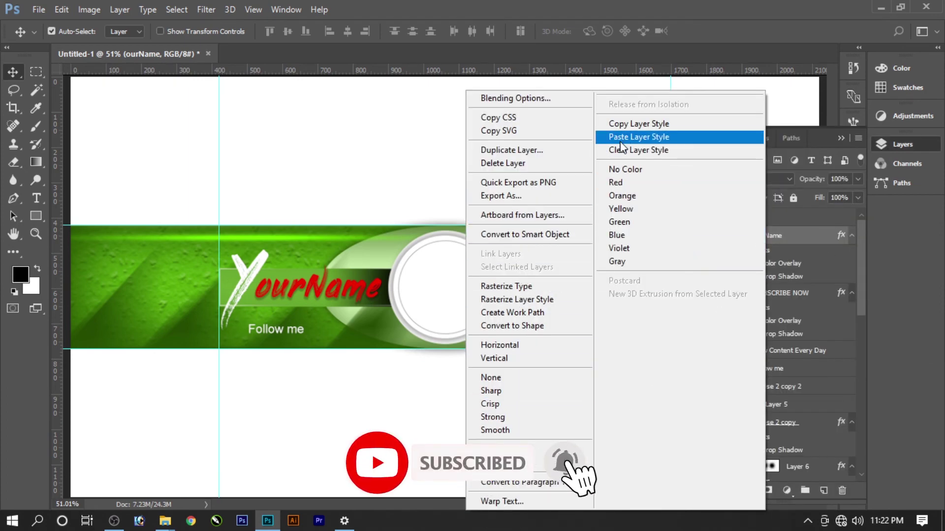
left_click(631, 126)
left_click(251, 290)
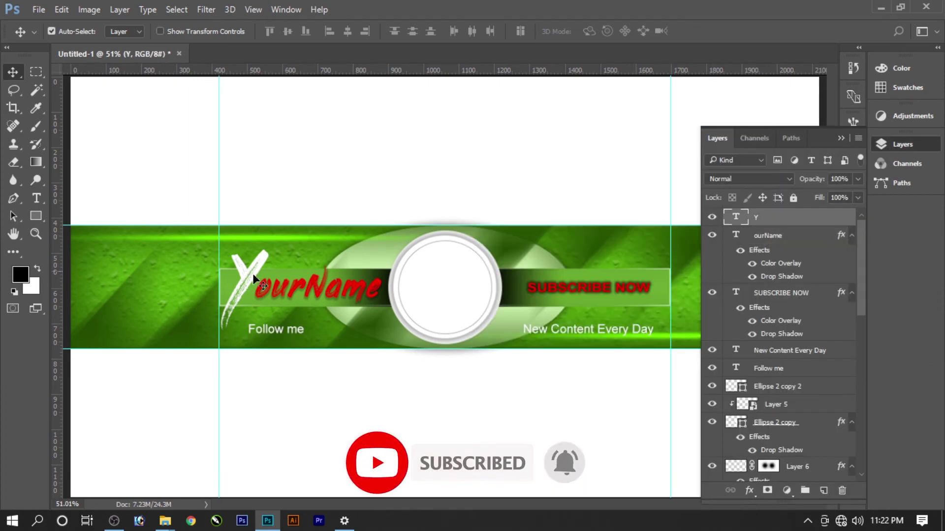
right_click(773, 228)
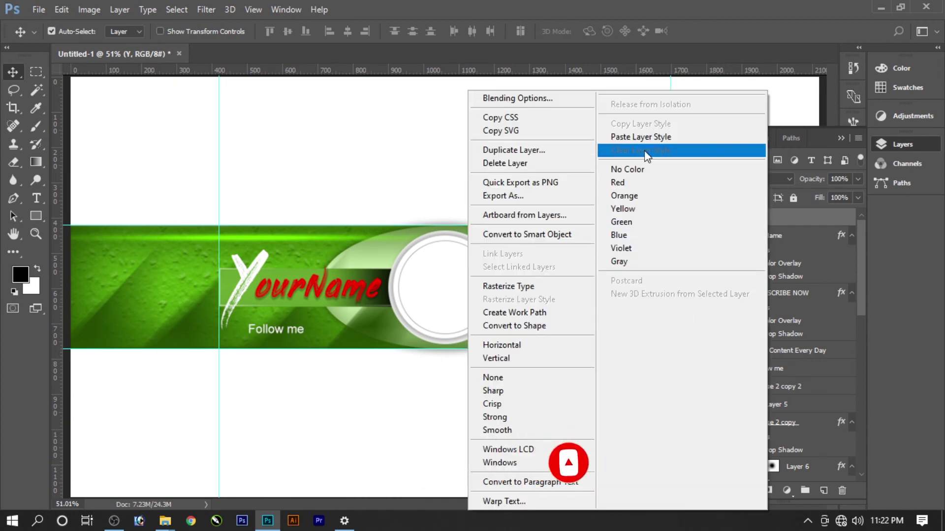
left_click(640, 137)
Scale the placed social icons image to about 9% and set it beside Follow me.
left_click(449, 437)
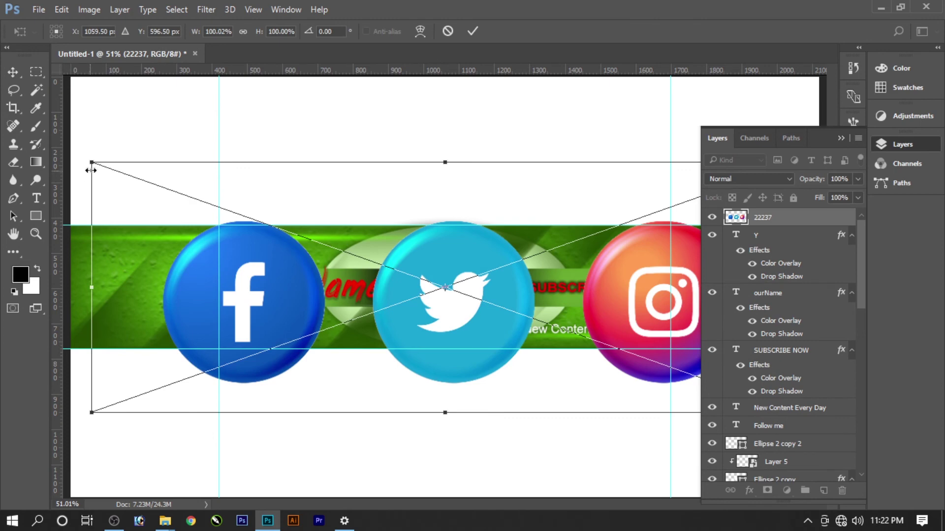
left_click_drag(90, 170, 305, 250)
left_click_drag(350, 328, 312, 355)
mouse_move(530, 365)
left_mouse_down()
mouse_move(371, 354)
mouse_move(344, 363)
mouse_move(358, 335)
left_mouse_up()
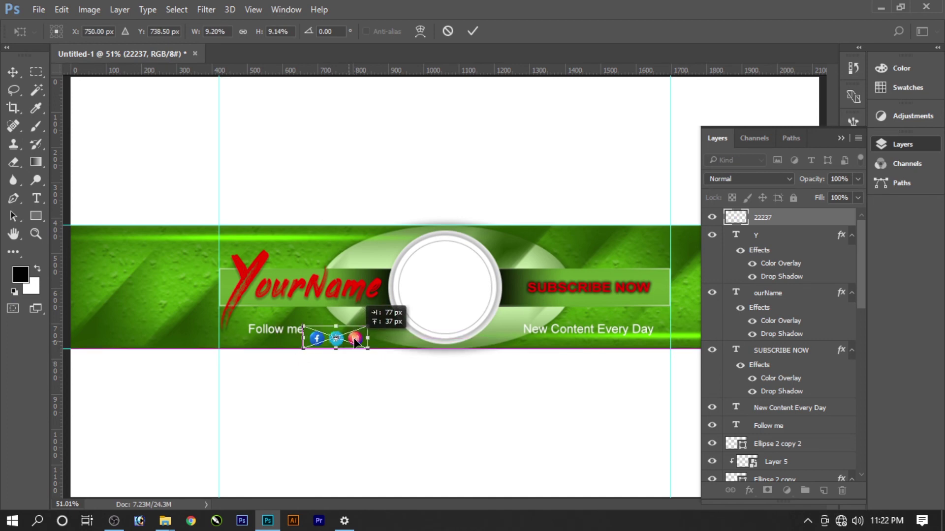
key("Return")
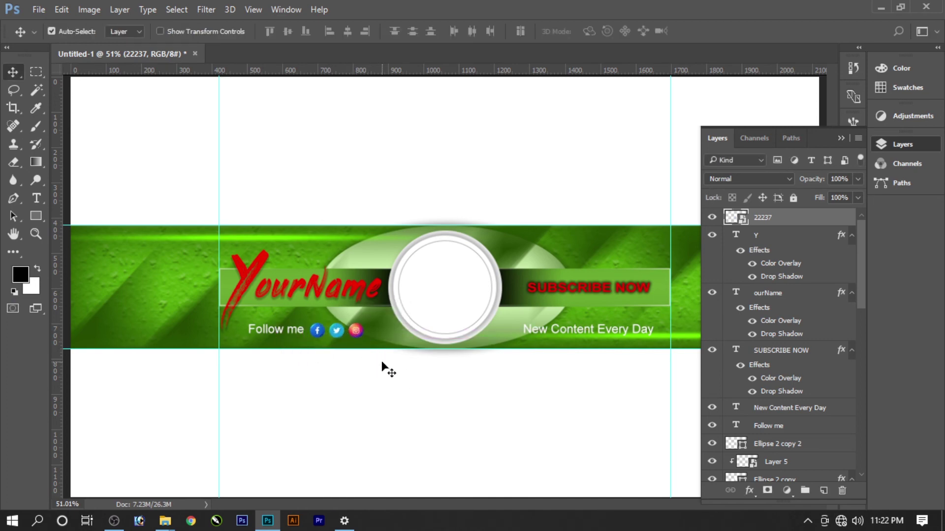
Unlock the Background layer, converting it to Layer 0.
right_click(585, 426)
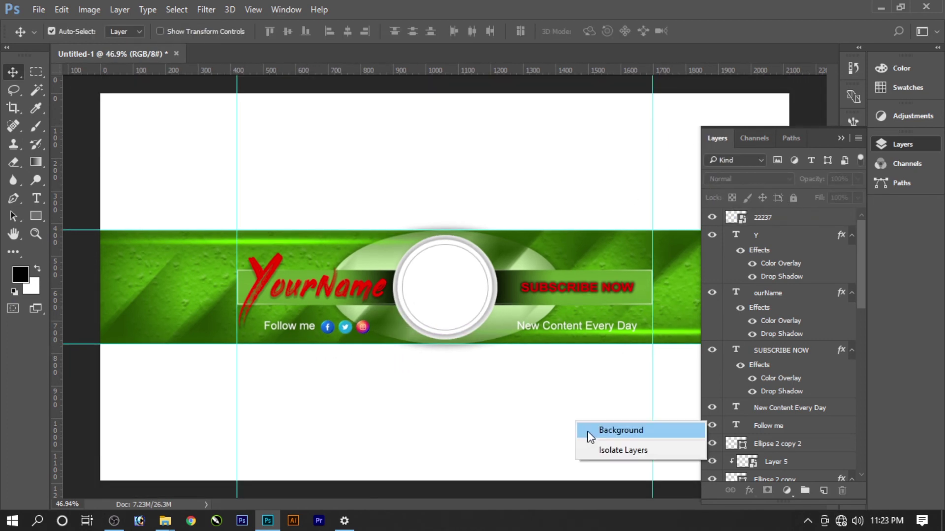
left_click(595, 429)
double_click(730, 471)
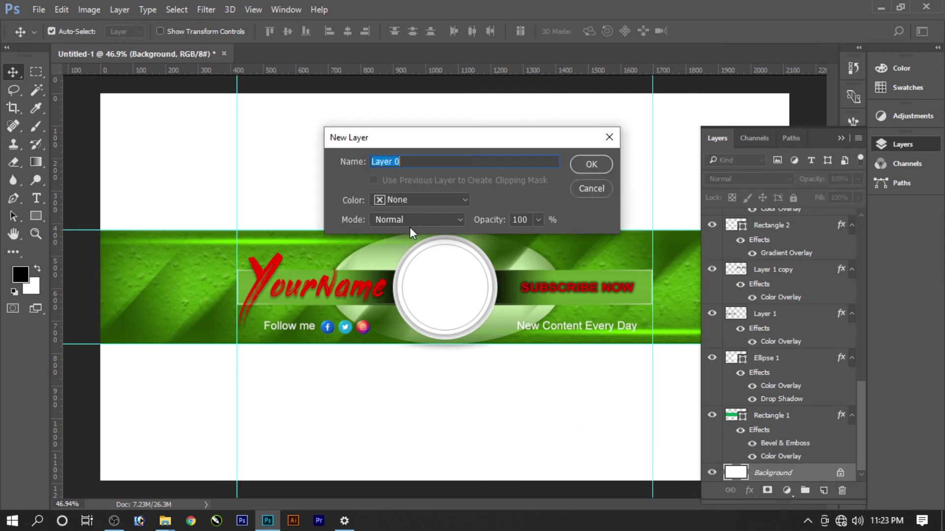
key("Return")
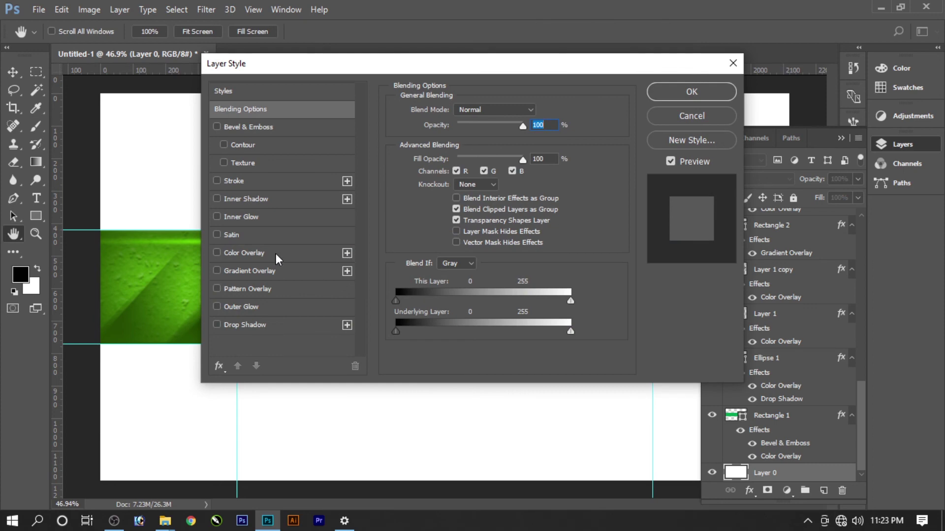
Give Layer 0 a bright green (5ec500) Color Overlay.
left_click(275, 253)
left_click(534, 120)
left_click(196, 277)
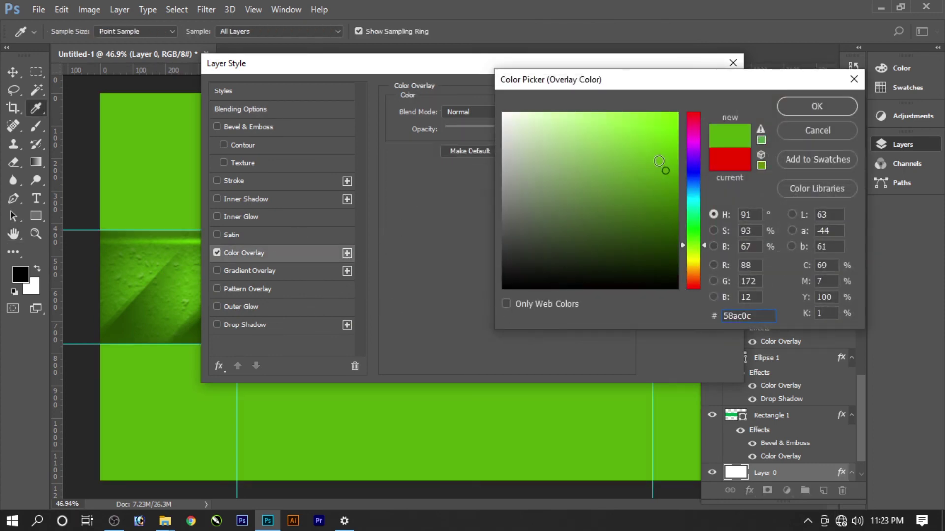
mouse_move(665, 171)
left_mouse_down()
mouse_move(678, 153)
mouse_move(675, 168)
left_mouse_up()
key("Return")
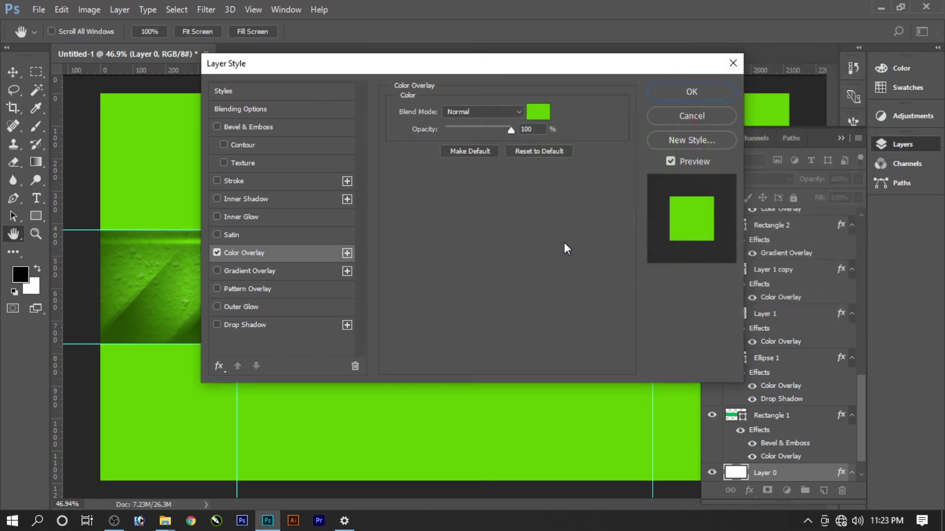
key("Return")
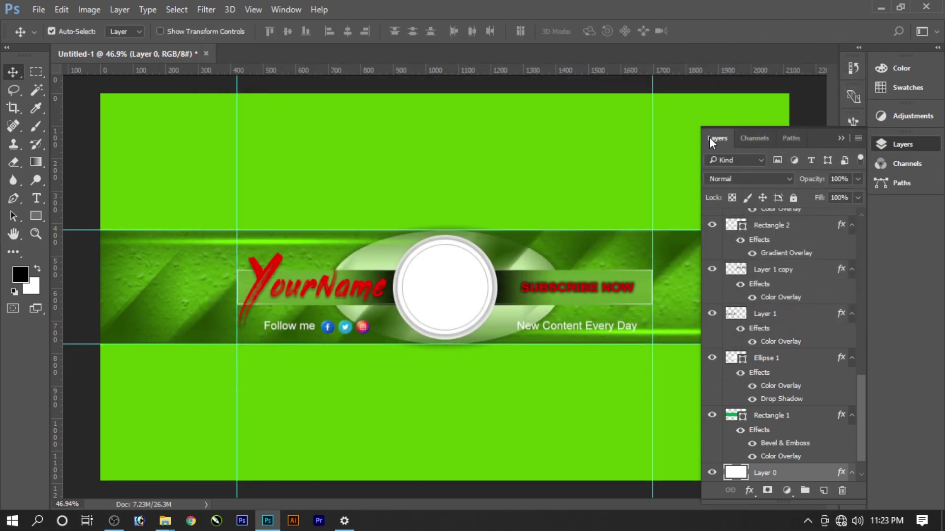
Close the layers list, turn on Auto-Select, and hide the guides.
left_click(710, 140)
left_click(689, 224)
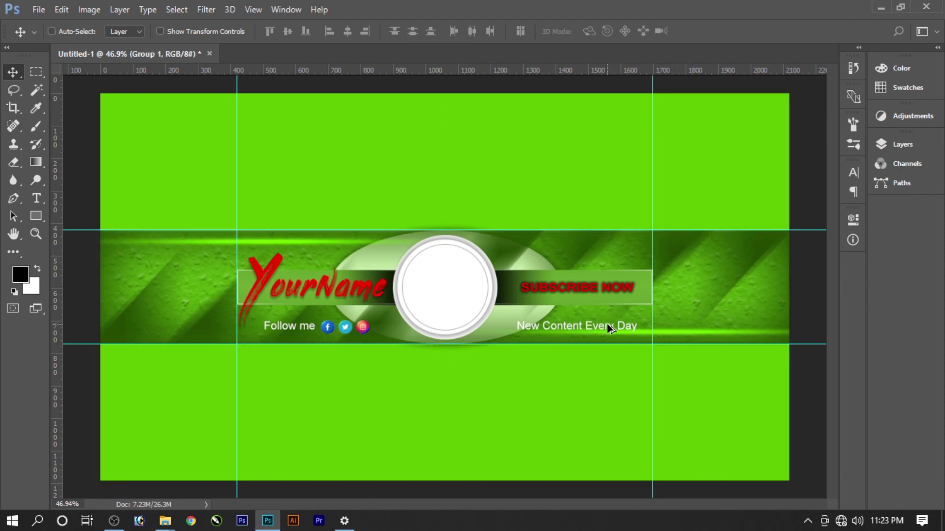
left_click(608, 327, "ctrl")
key("ctrl+semicolon")
scroll(447, 308, "up", 1)
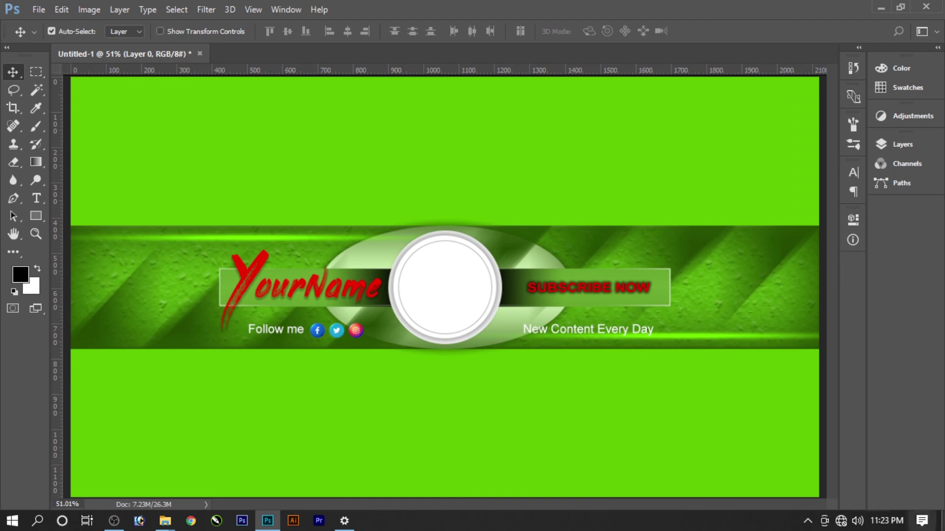
Crop the girl photo to a square selection around her face.
left_click_drag(385, 57, 626, 203)
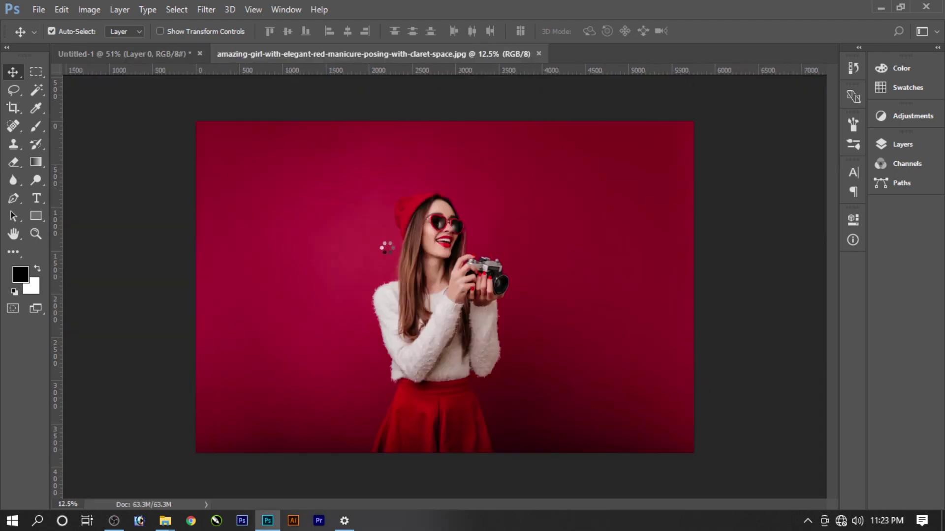
key("m")
left_click_drag(345, 171, 529, 393)
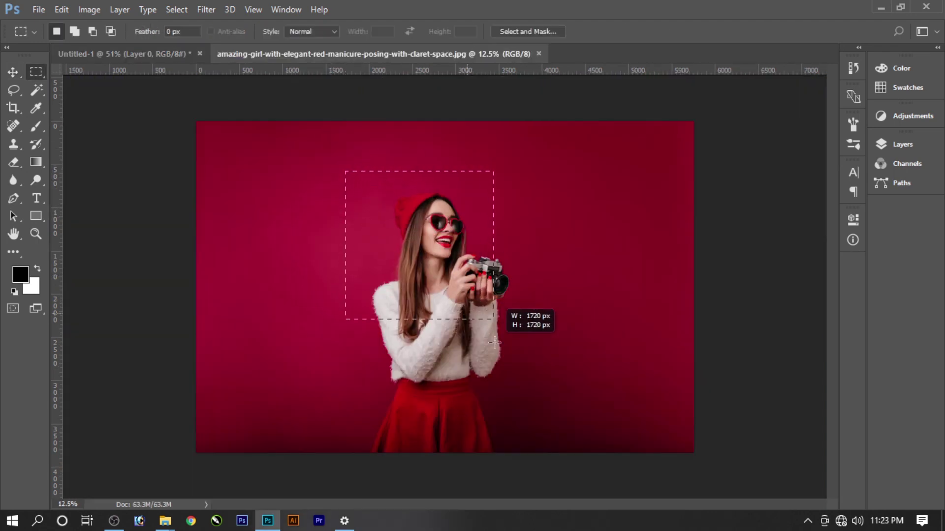
left_click(511, 320)
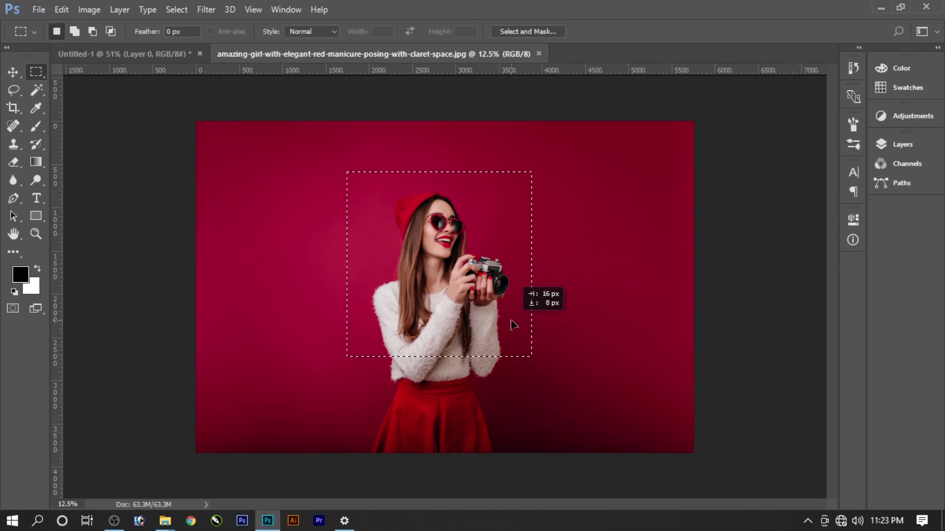
key("ctrl+z")
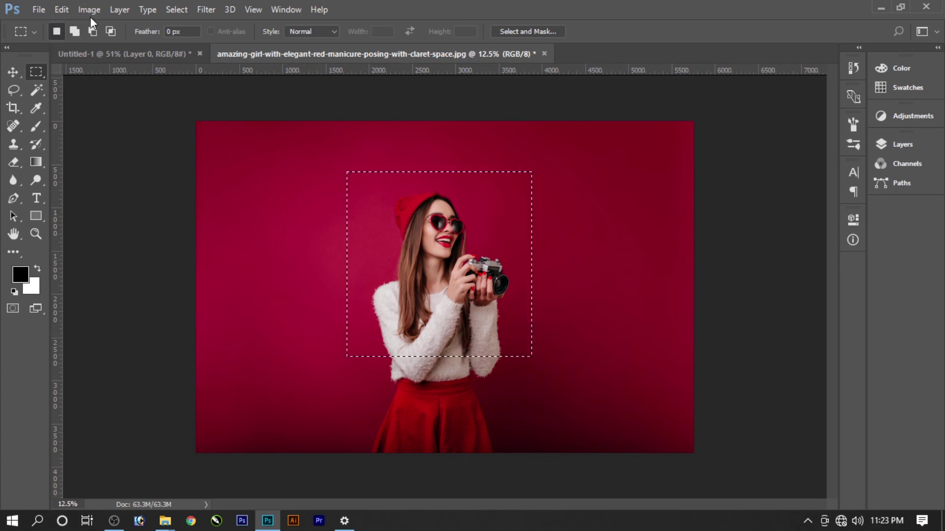
left_click(93, 11)
left_click(112, 149)
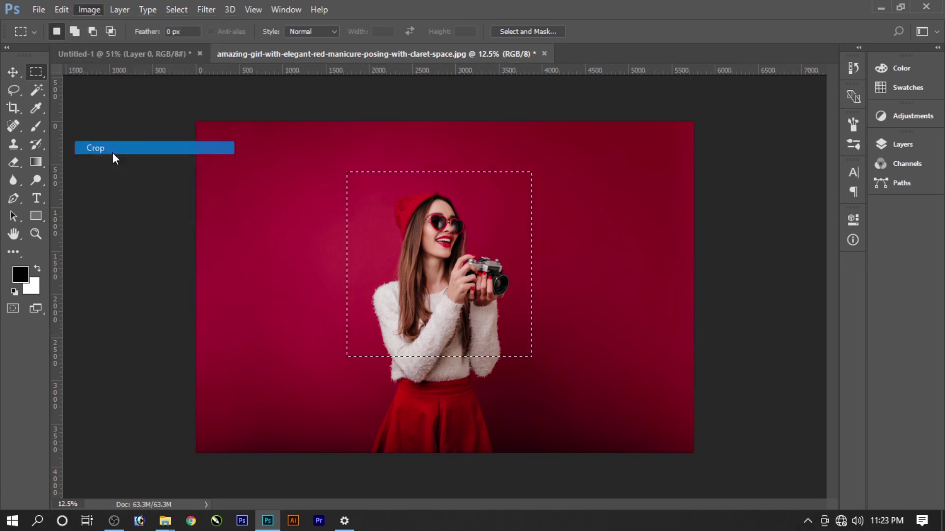
Return to the Untitled-1 banner and select the Ellipse 2 copy layer.
key("v")
left_click(147, 54)
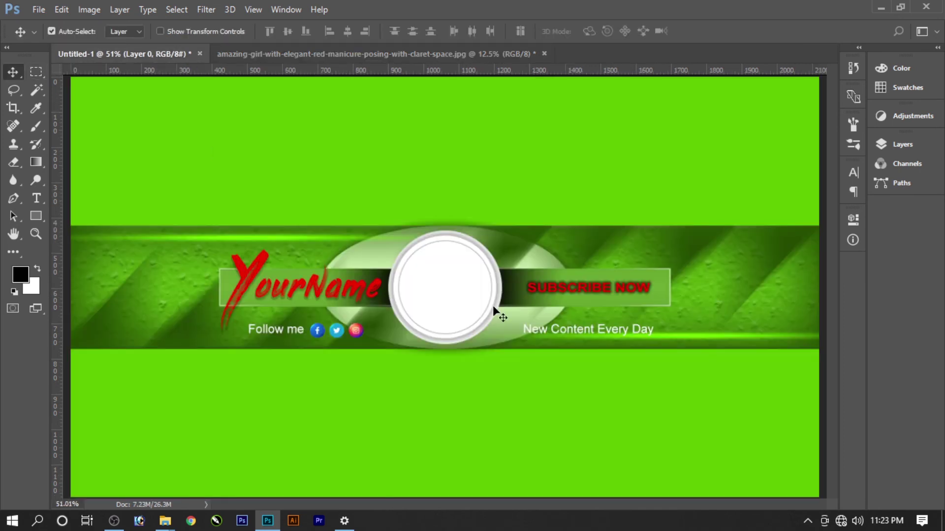
left_click(900, 144)
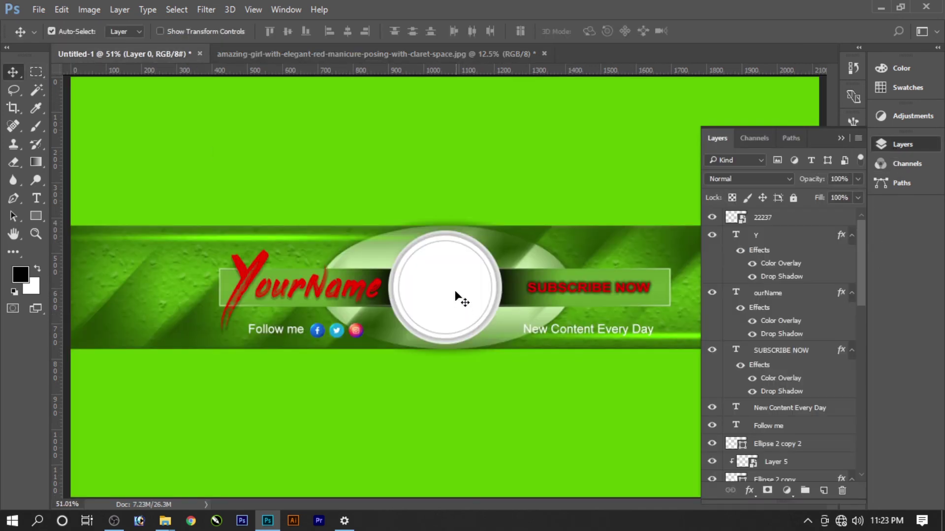
left_click(472, 246)
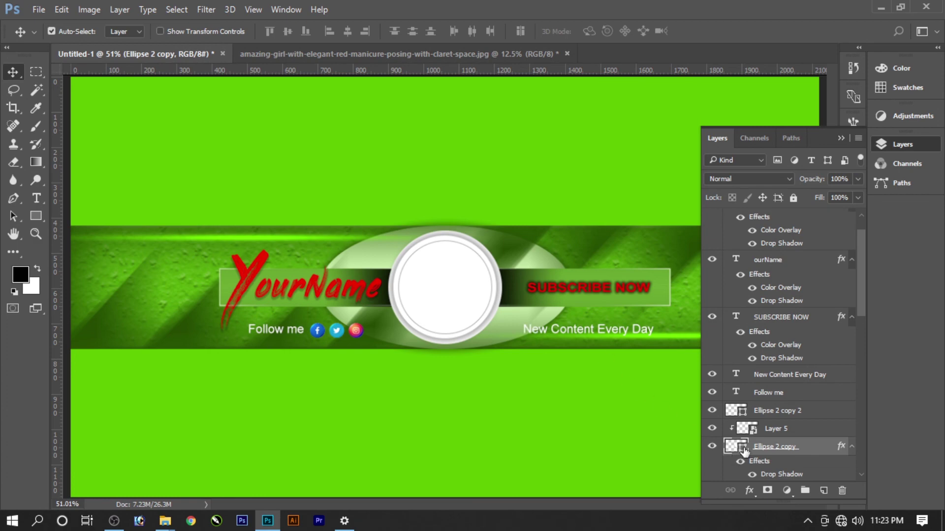
Place the girl photo into the Layer 5 smart object, size it to 499 px, and save.
double_click(752, 429)
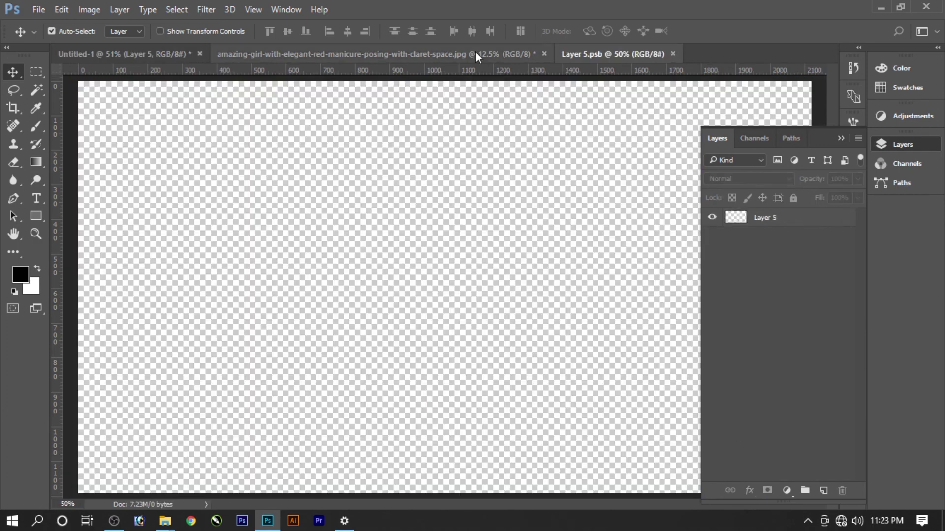
left_click(476, 54)
left_click_drag(444, 140, 536, 195)
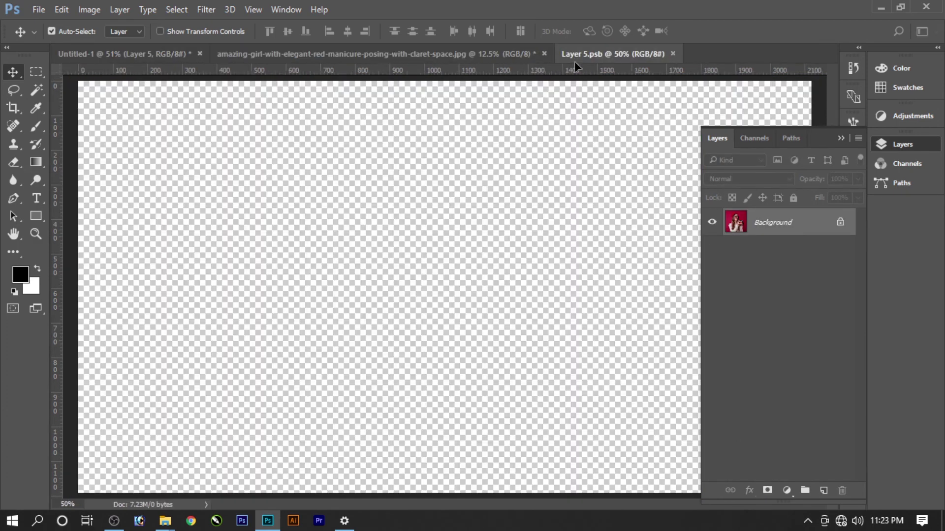
key("ctrl+t")
key("ctrl+0")
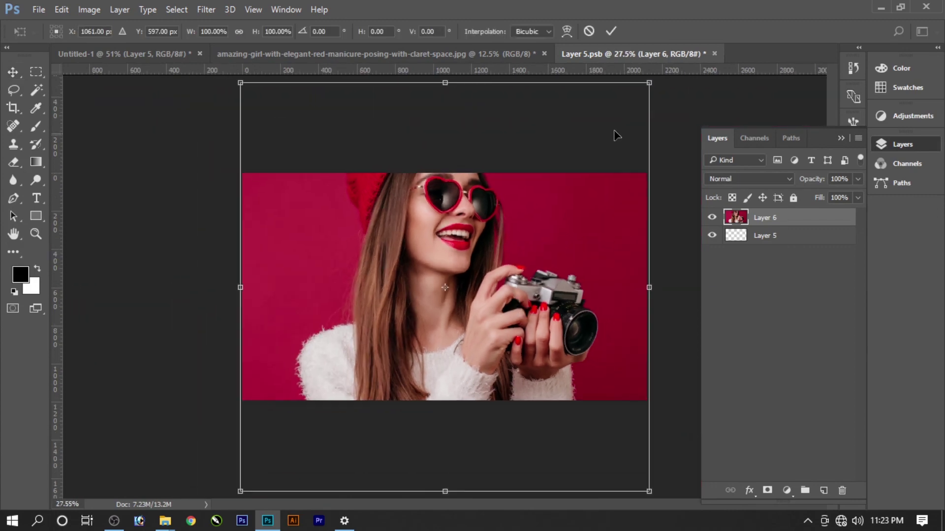
left_click_drag(642, 91, 507, 268)
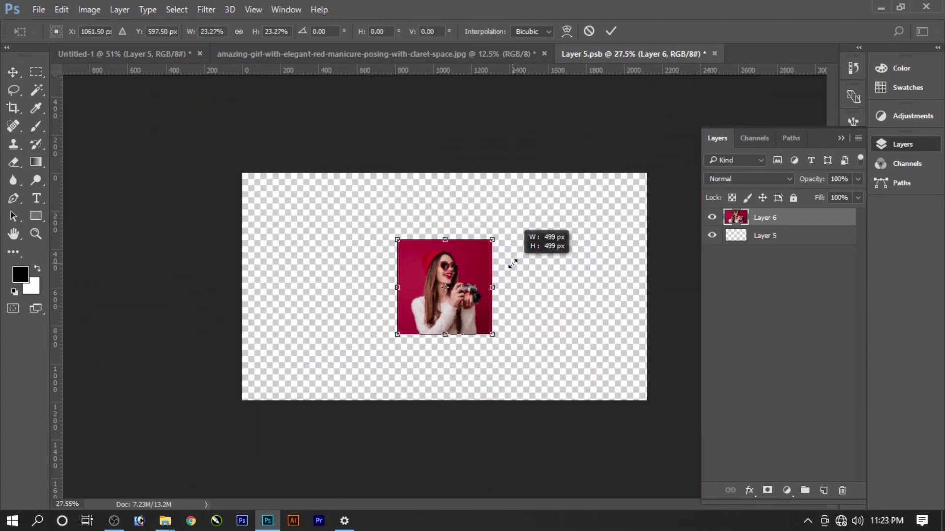
left_click_drag(507, 268, 515, 262)
key("Return")
key("ctrl+s")
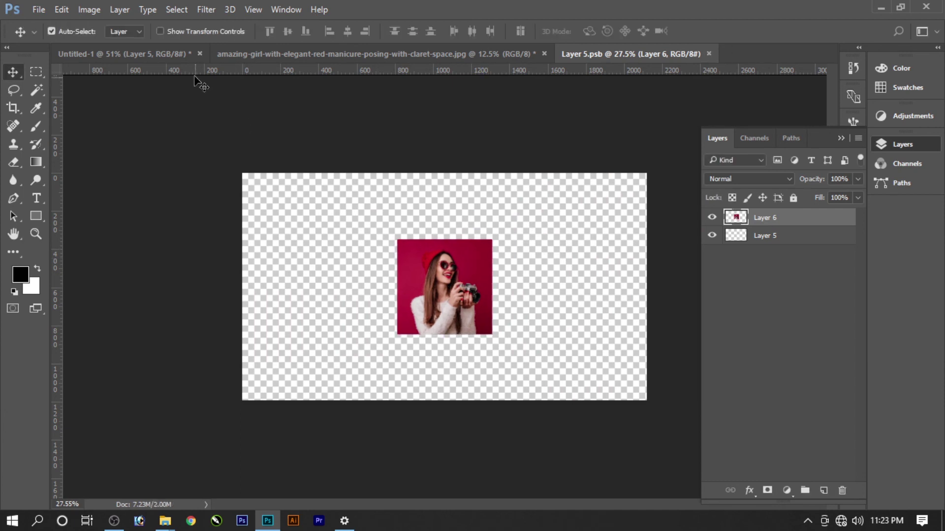
Shrink the portrait slightly more, shift it down, and save Layer 5 again.
left_click(131, 55)
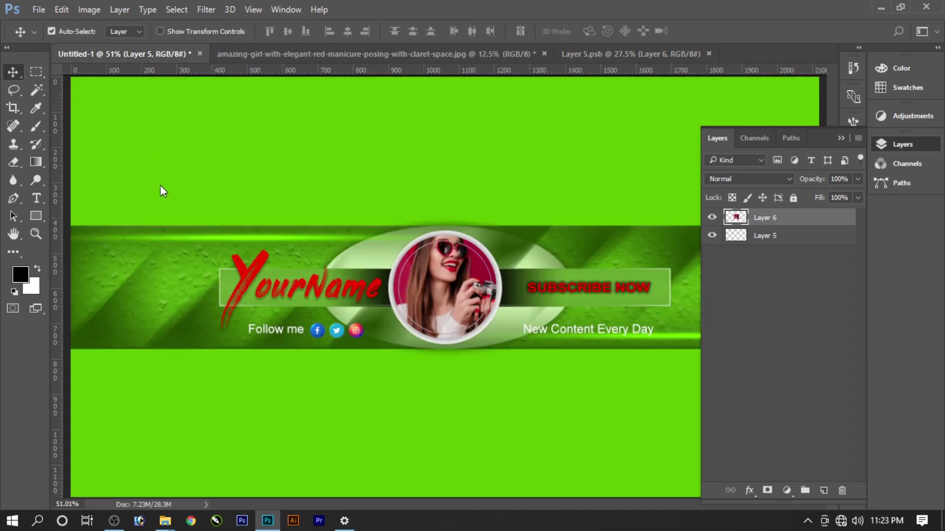
left_click(571, 54)
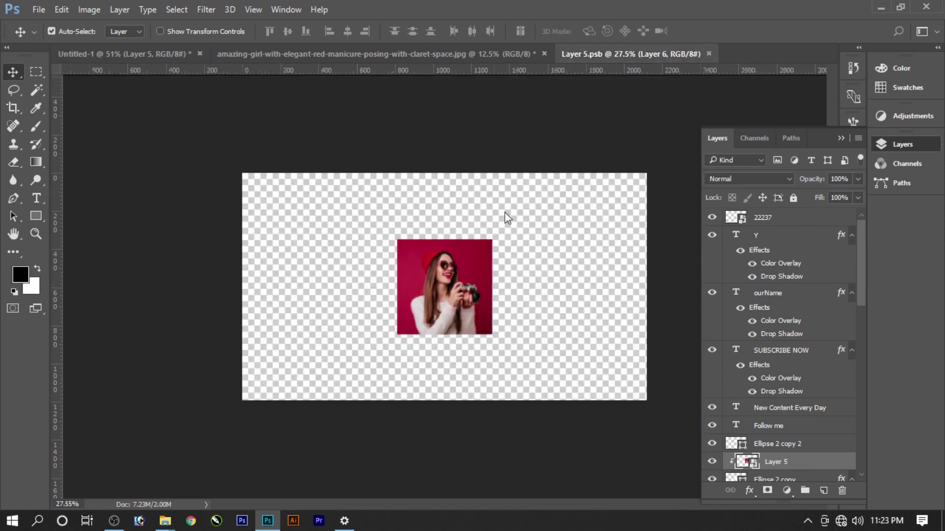
key("ctrl+t")
left_click_drag(497, 258, 485, 248)
key("Return")
left_click_drag(463, 293, 463, 294)
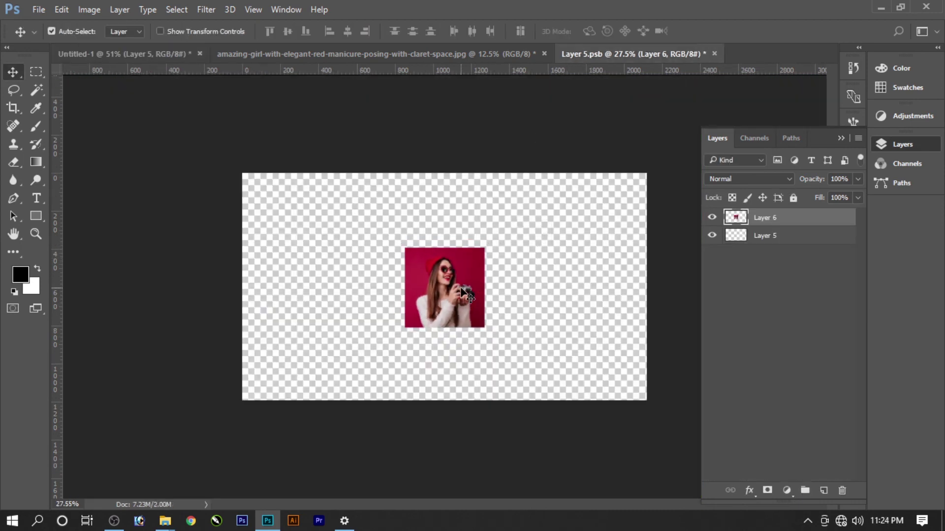
left_click(51, 31)
key("ctrl+s")
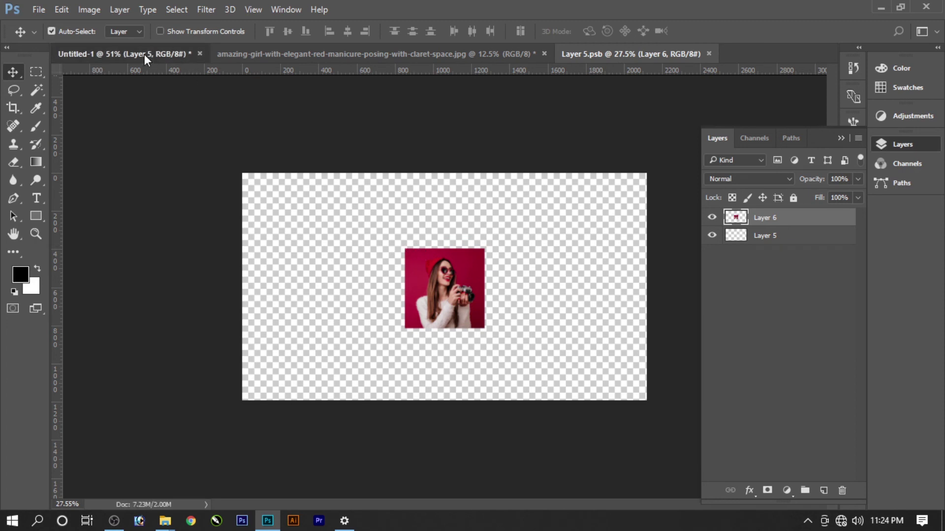
left_click(144, 54)
right_click(35, 215)
left_click(74, 240)
Draw a white 20 px dot and duplicate it into two rows at the band's left end.
left_click_drag(112, 202, 122, 208)
left_click(127, 31)
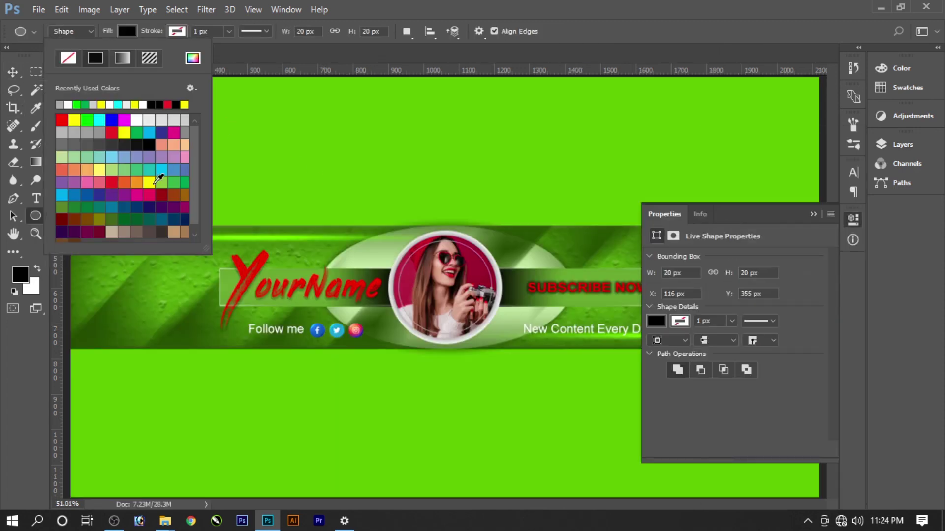
left_click(68, 105)
key("v")
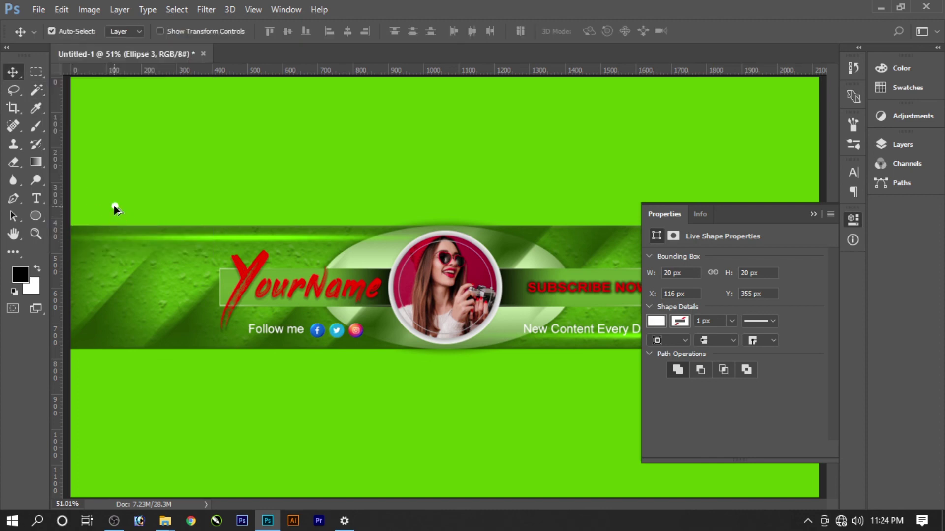
left_click_drag(113, 206, 165, 223)
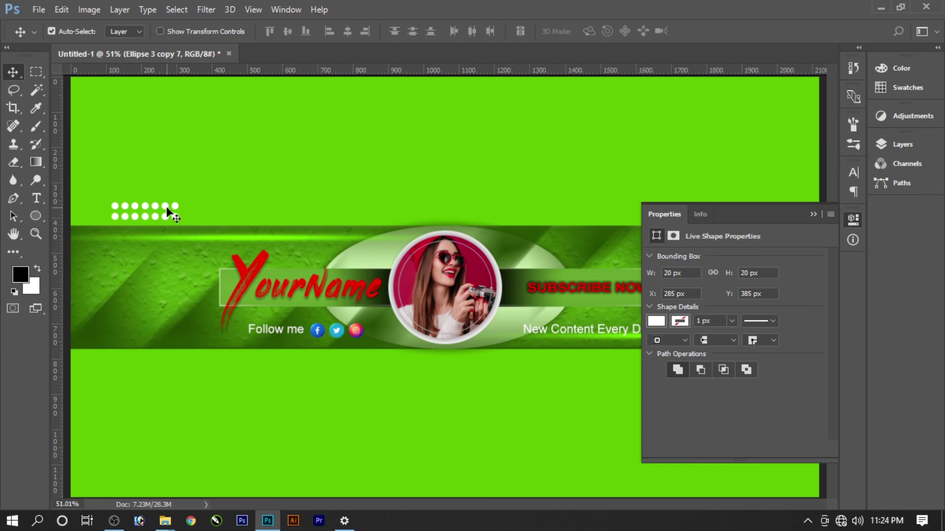
left_click_drag(166, 209, 137, 257)
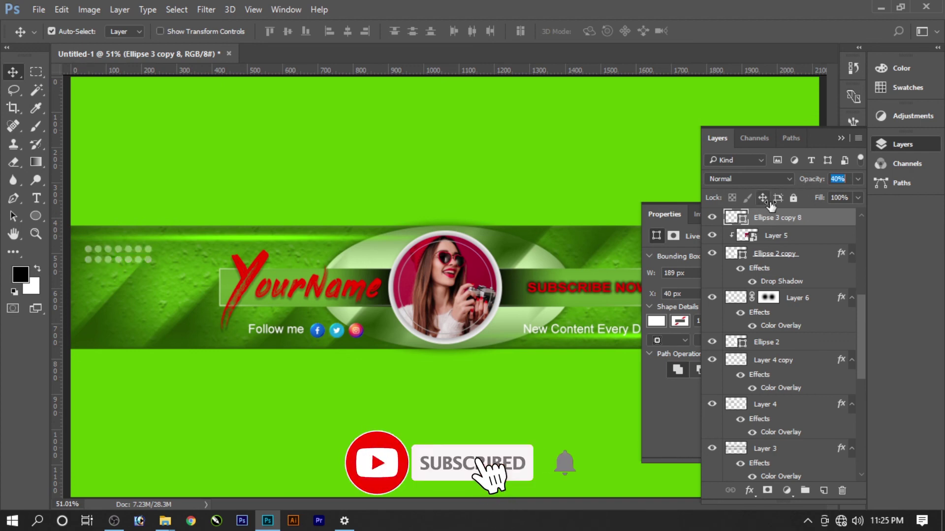
Alt-drag a copy of the faint white dot rows to the green band's right end, beside 'New Content Every Day'.
left_click(717, 142)
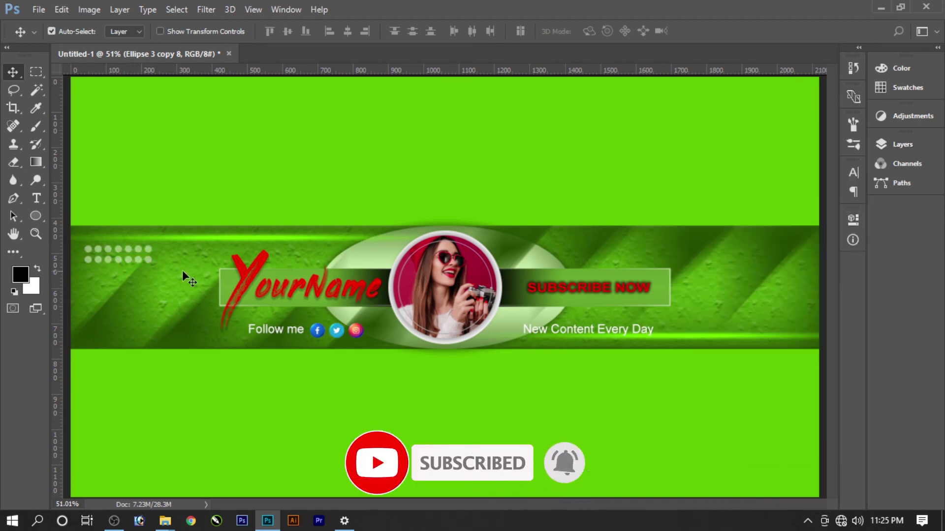
left_click_drag(130, 264, 783, 324)
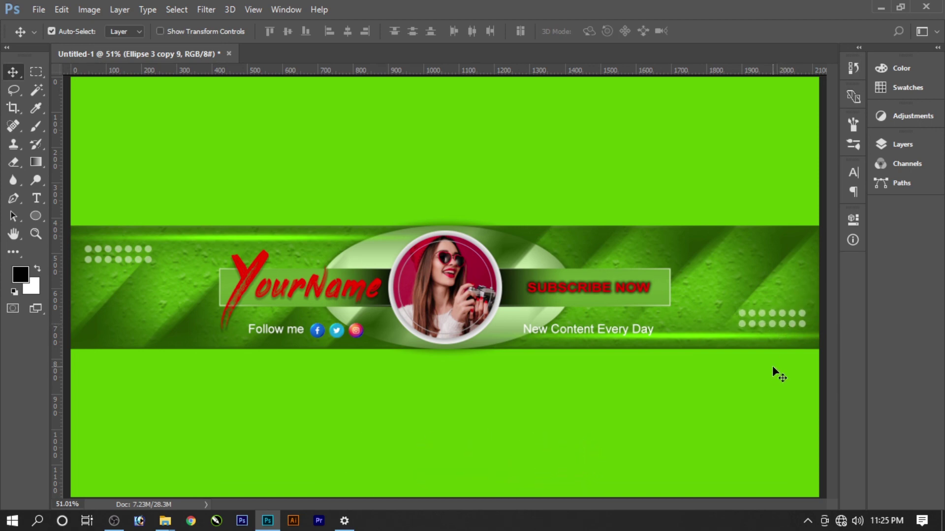
right_click(490, 252)
left_click(517, 260)
right_click(526, 320)
left_click(566, 328)
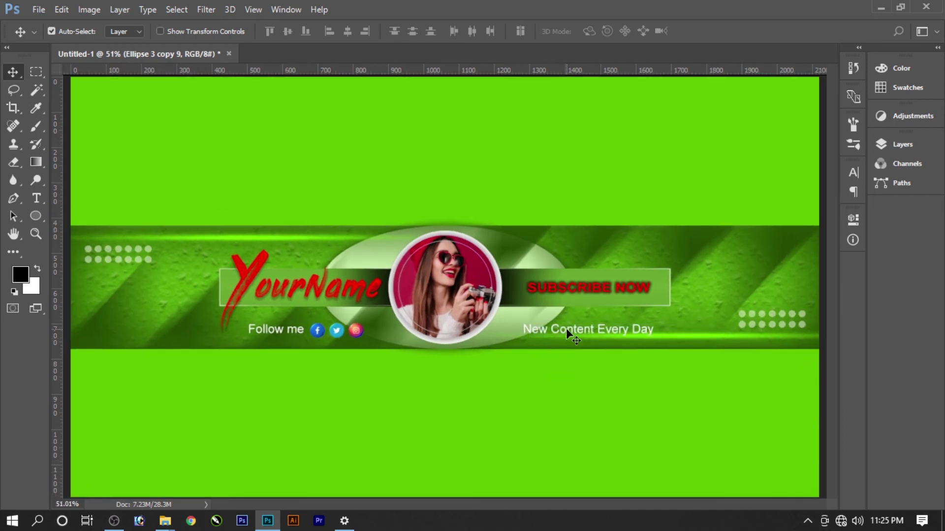